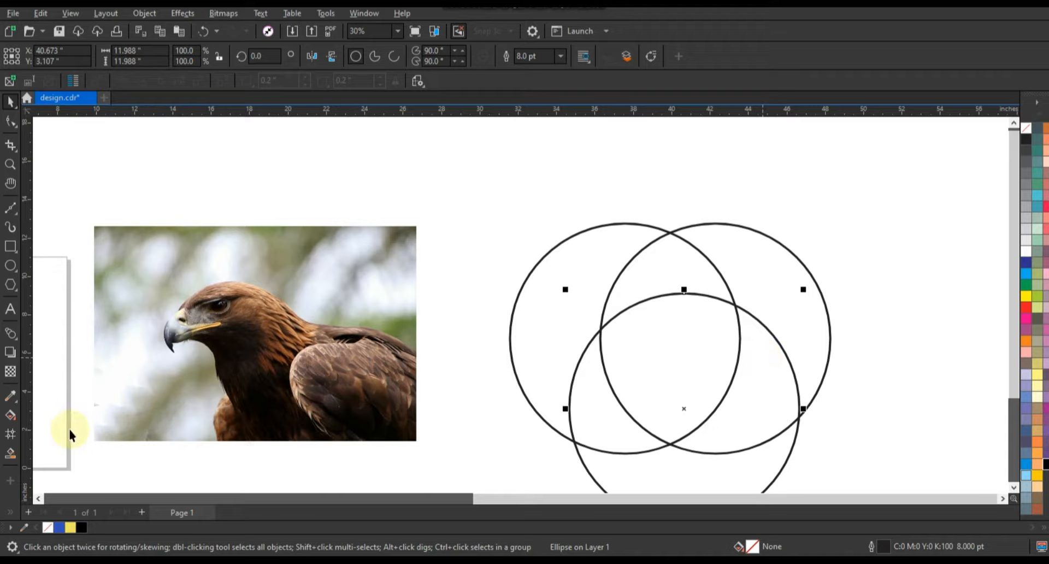
Step: Smart-fill the region shared by all three overlapping circles, and delete the three circles
left_click(11, 452)
left_click(692, 333)
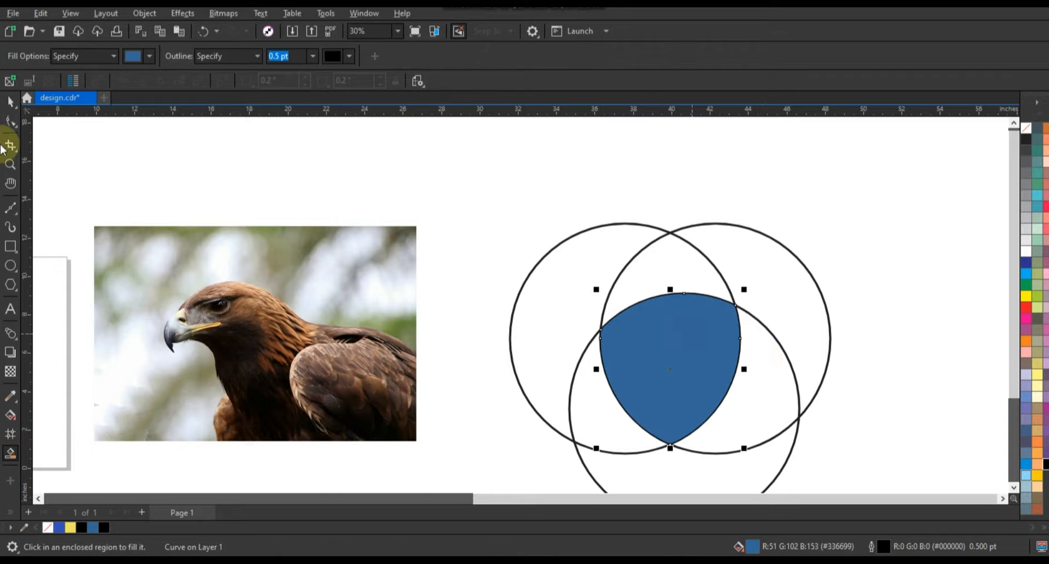
key("space")
left_click(654, 249)
key("Delete")
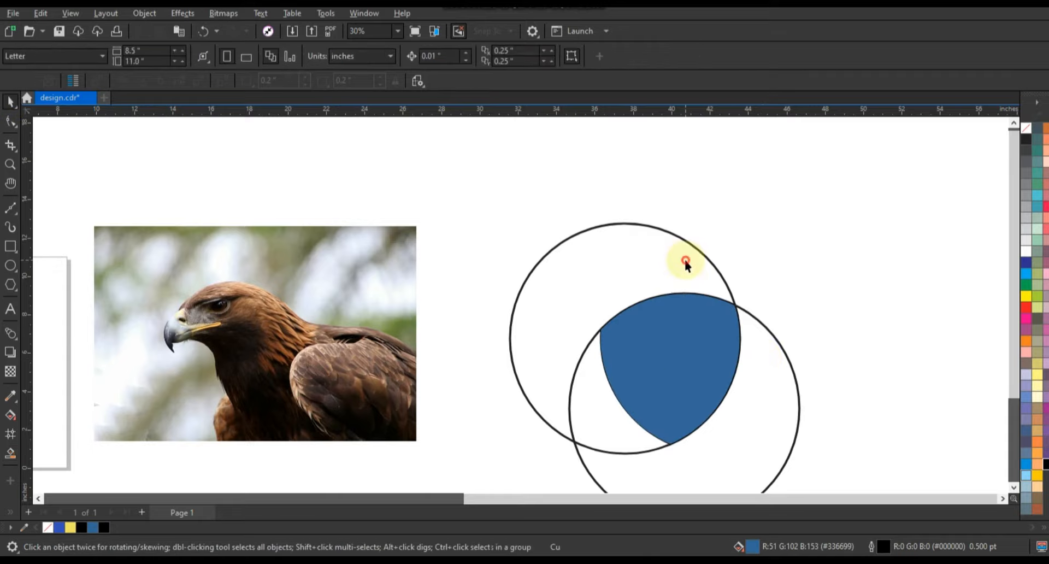
left_click(710, 264)
key("Delete")
left_click(795, 385)
key("Delete")
Step: Reposition the blue shield shape, remove its fill and set its outline width to 4 pt
left_click(690, 353)
left_click_drag(626, 309, 559, 263)
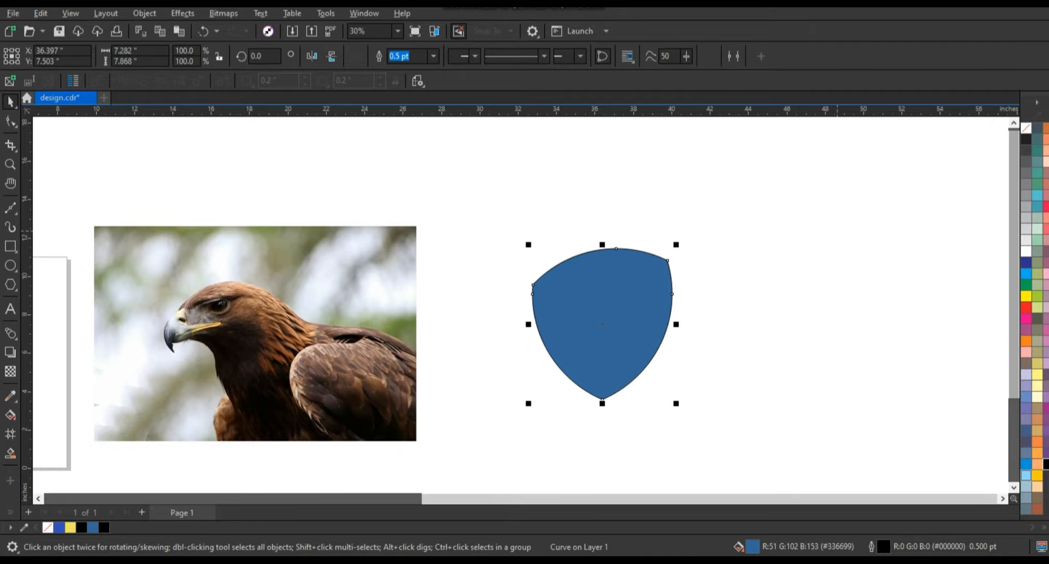
left_click(1026, 128)
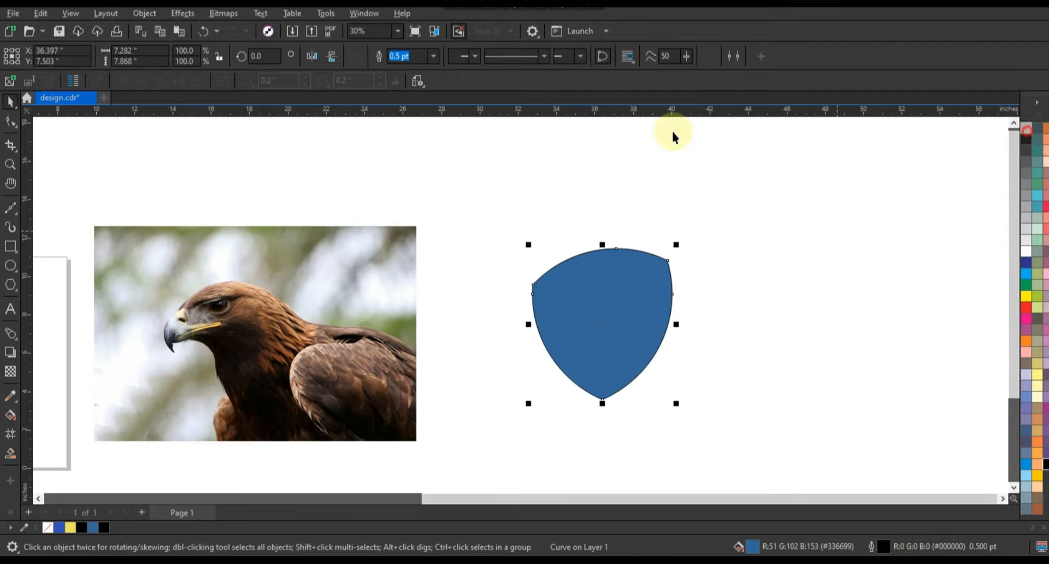
left_click(433, 56)
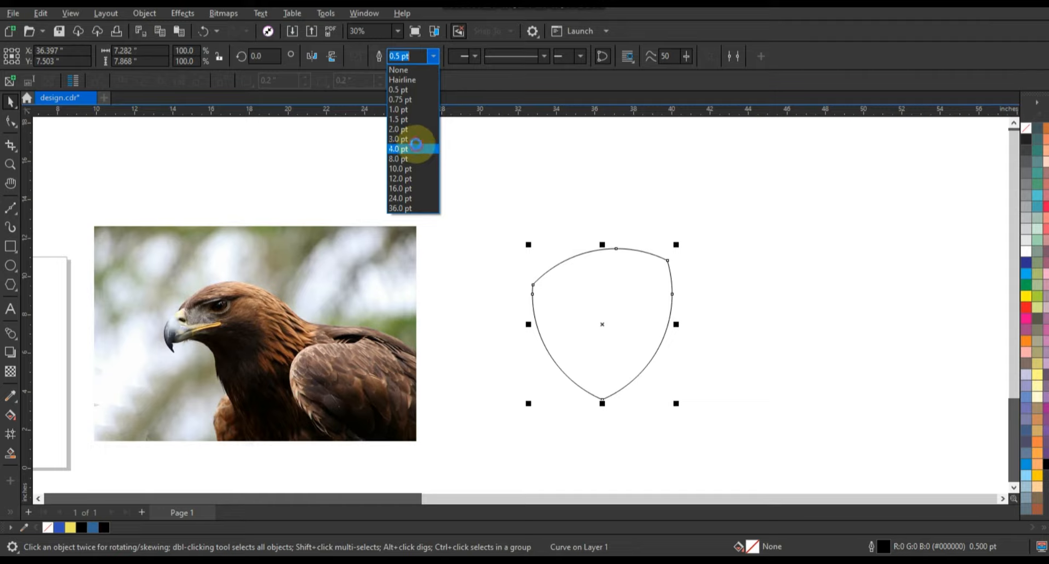
left_click(416, 149)
Step: Enlarge the shield to about 10.03 by 10.84 inches and add a one-step inward contour offset about 0.97 inches
left_click_drag(677, 244, 704, 215)
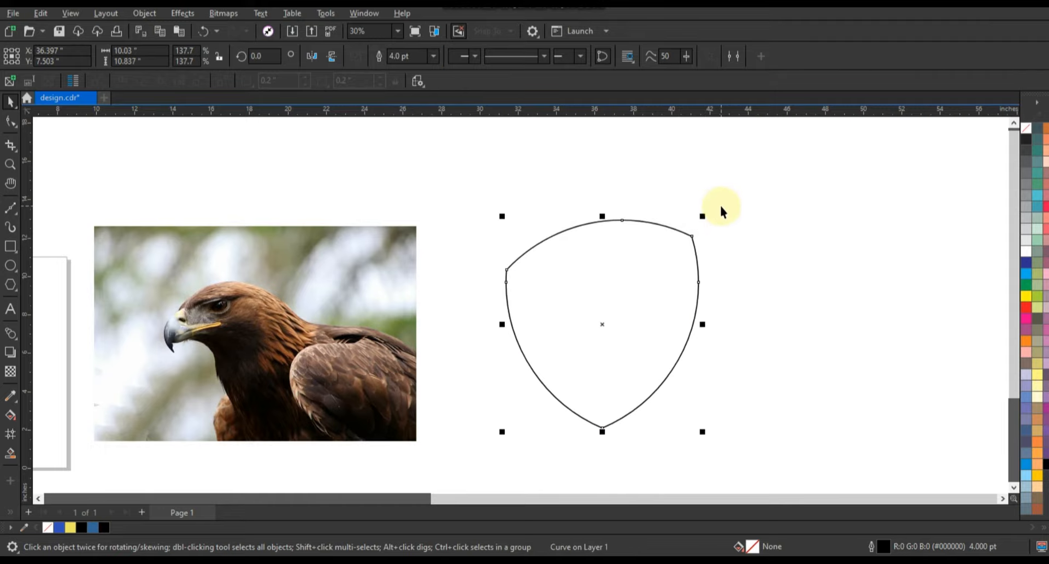
left_click(17, 341)
left_click(50, 345)
left_click_drag(614, 220, 614, 241)
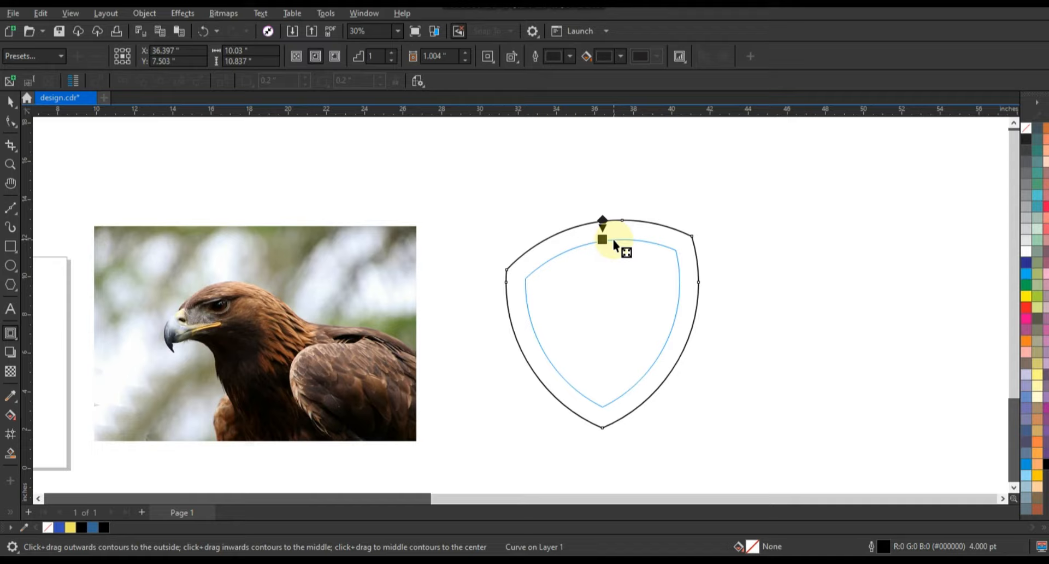
left_click_drag(614, 240, 615, 243)
Step: Break the inner contour apart from the shield outline and deselect everything
left_click(10, 101)
left_click(141, 13)
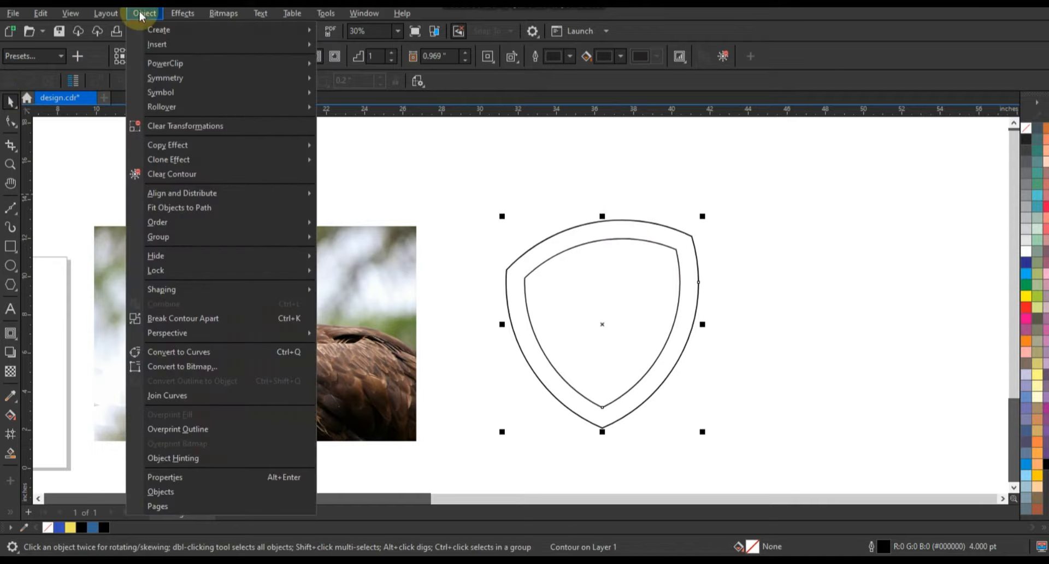
left_click(194, 323)
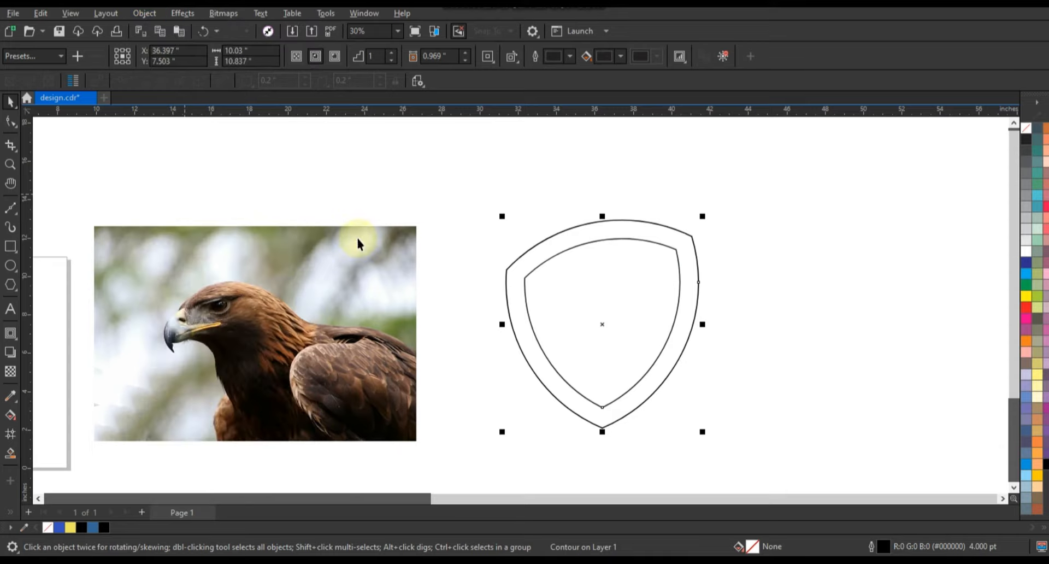
left_click(398, 209)
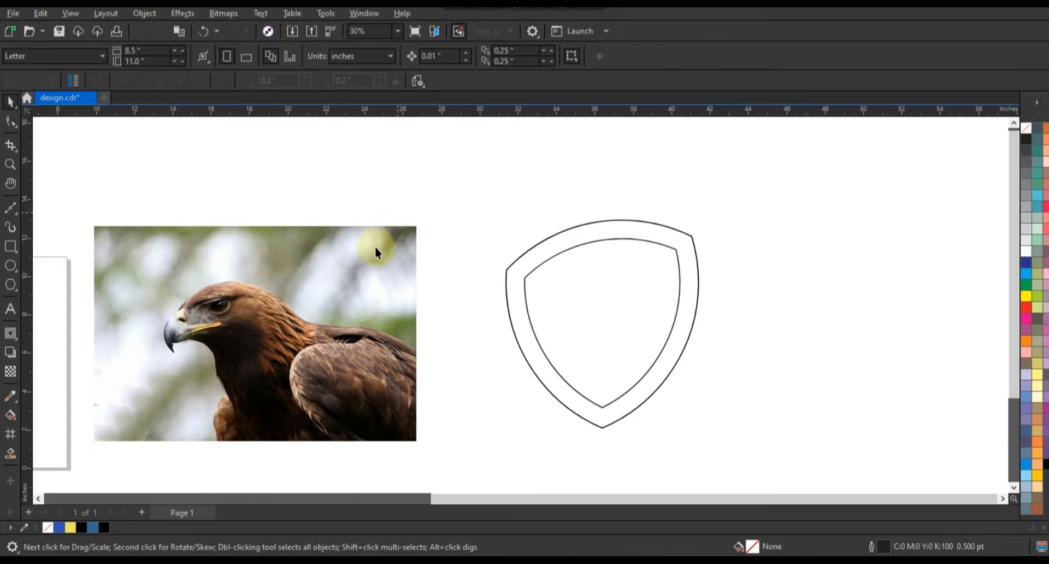
Step: Rotate the eagle photo to about 12.5 degrees and place its head over the shield outlines
left_click(344, 283)
left_click_drag(421, 448, 427, 405)
left_click_drag(655, 392, 677, 363)
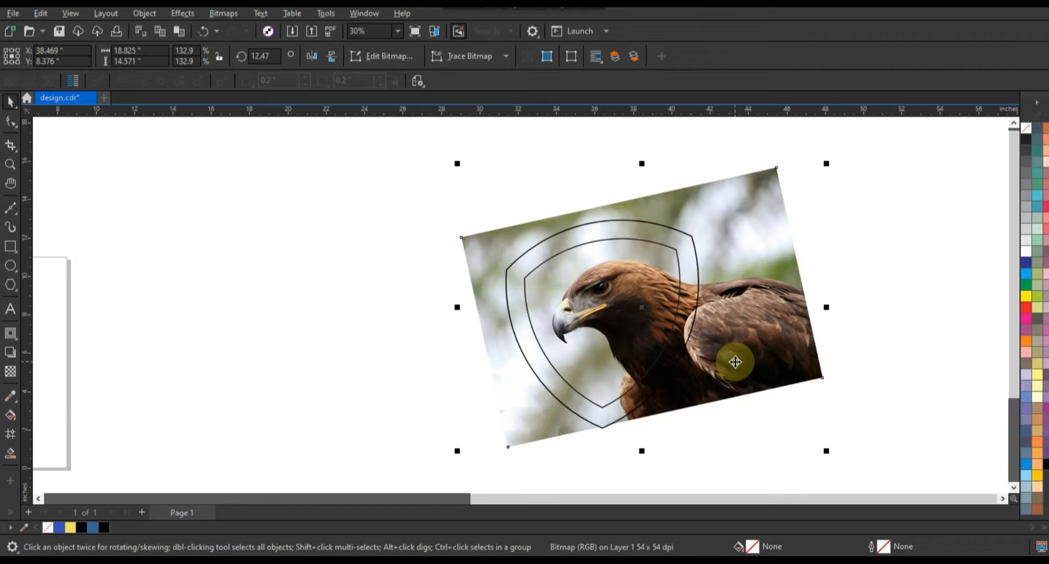
Step: Rotate the eagle photo to about 25.9 degrees, enlarge it to about 153% and realign the head with the shield
left_click(735, 361)
left_click_drag(830, 454, 816, 387)
left_click_drag(760, 343, 759, 335)
left_click_drag(839, 473, 870, 499)
left_click_drag(761, 324, 767, 317)
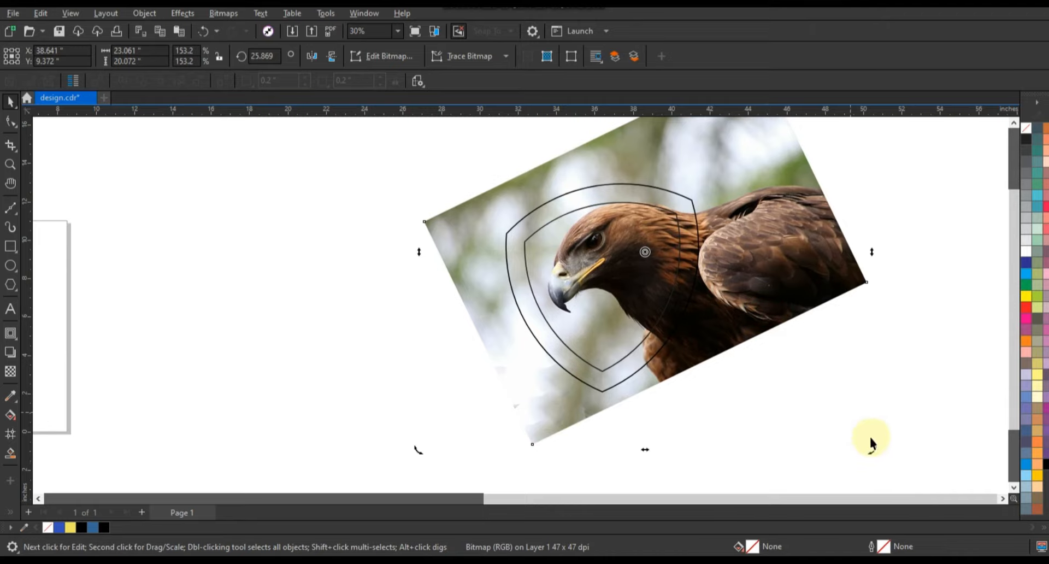
Step: Refine the eagle photo's fit to about 42.9 degrees rotation and 144% scale, with the head inside the shield
left_click_drag(870, 453, 874, 412)
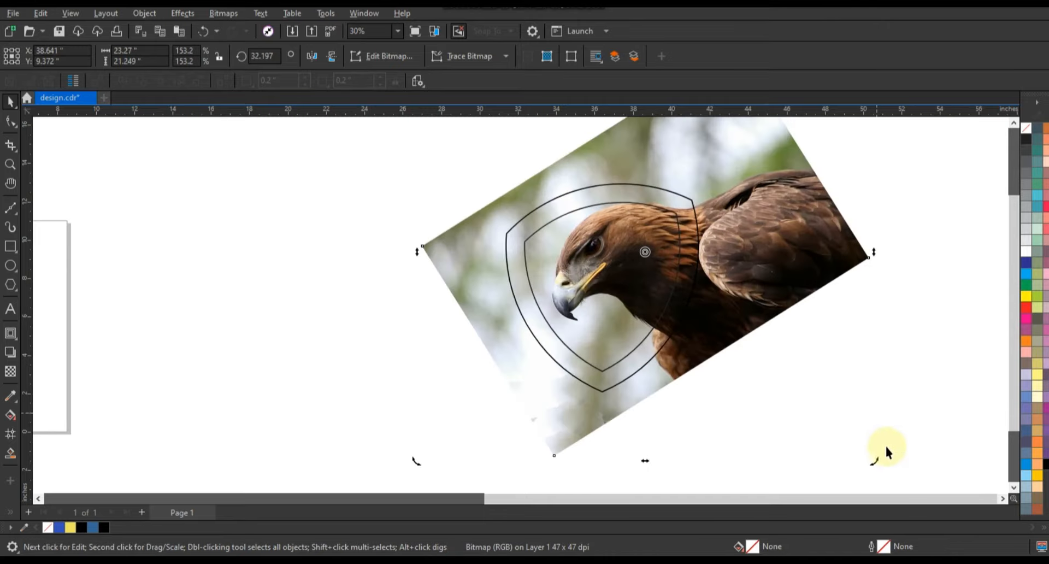
left_click_drag(878, 462, 822, 380)
left_click(770, 319)
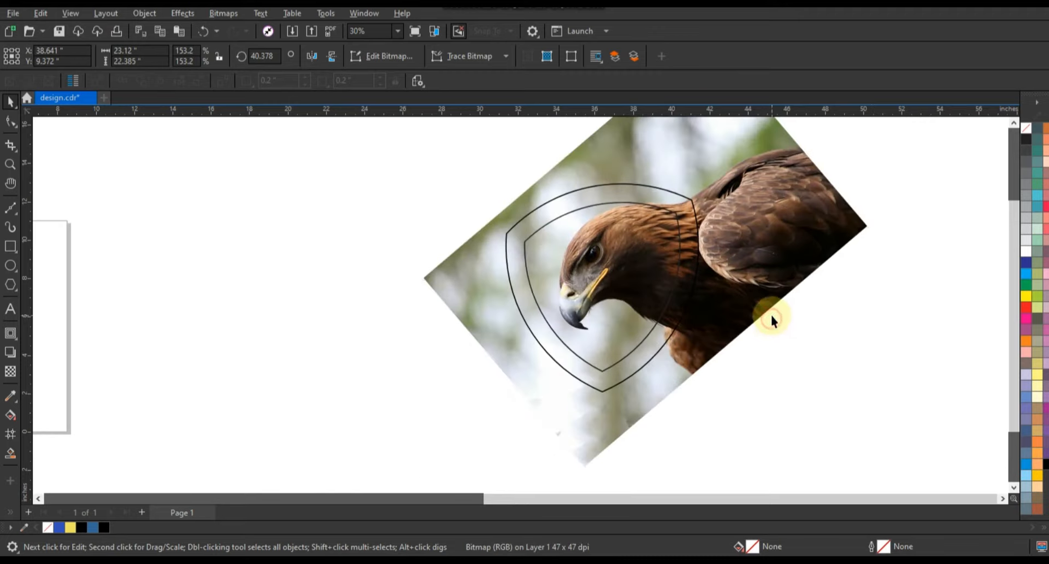
left_click(769, 306)
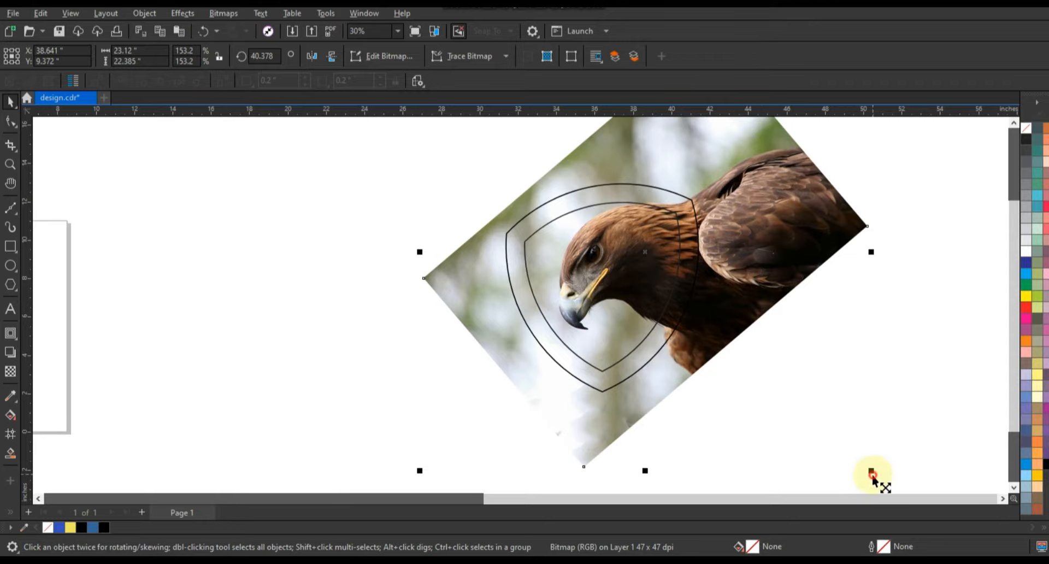
left_click_drag(870, 470, 803, 349)
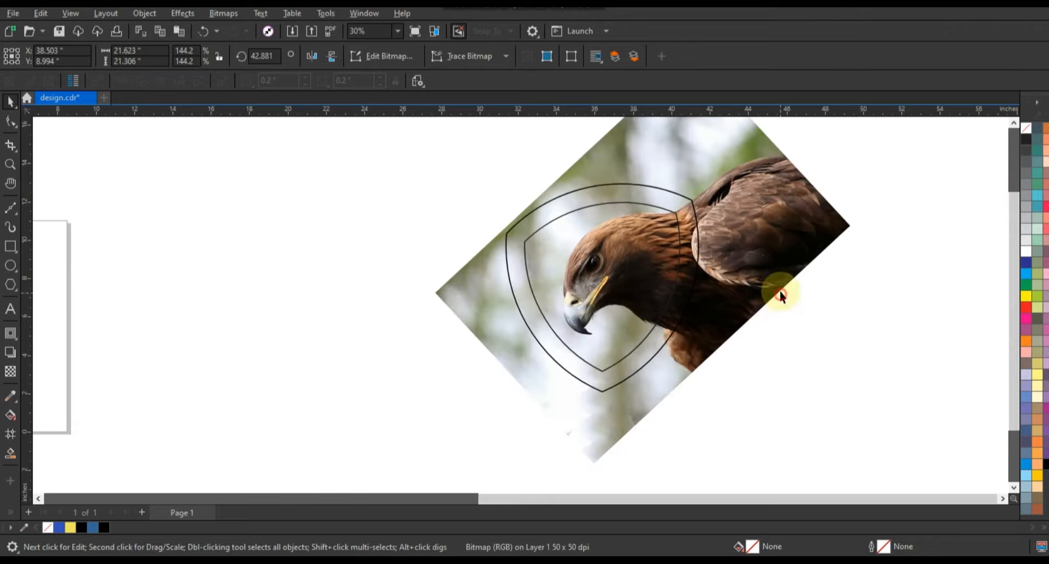
left_click(887, 303)
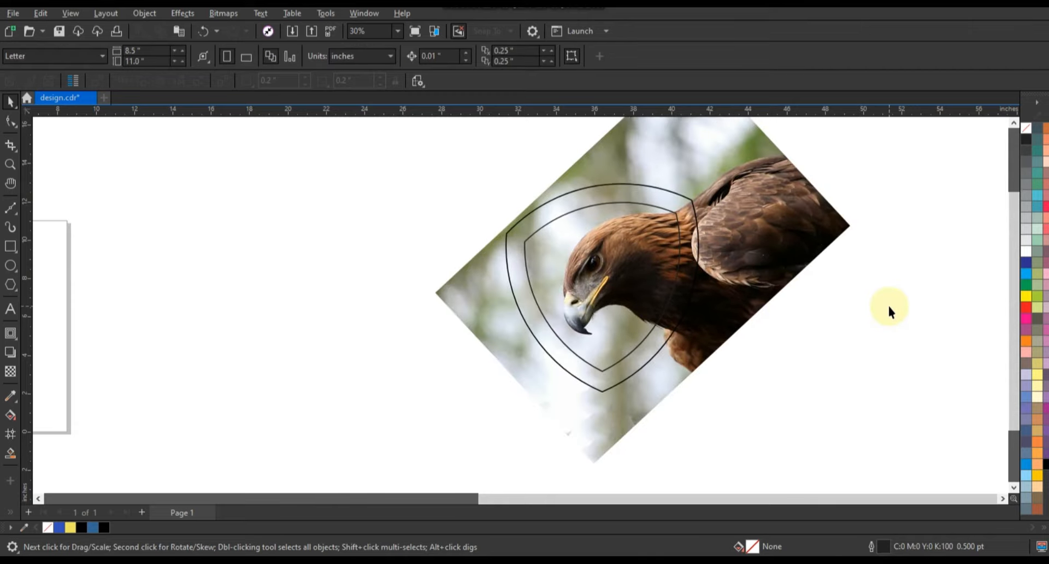
Step: Apply a uniform transparency of 26 to the eagle photo
left_click(9, 163)
left_click_drag(466, 173, 818, 376)
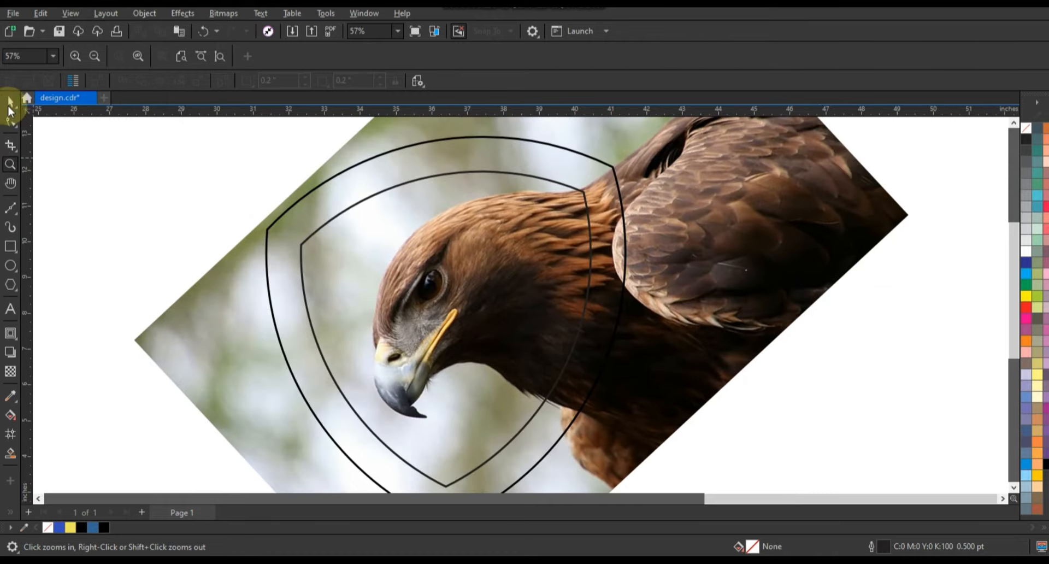
left_click(9, 101)
left_click(726, 305)
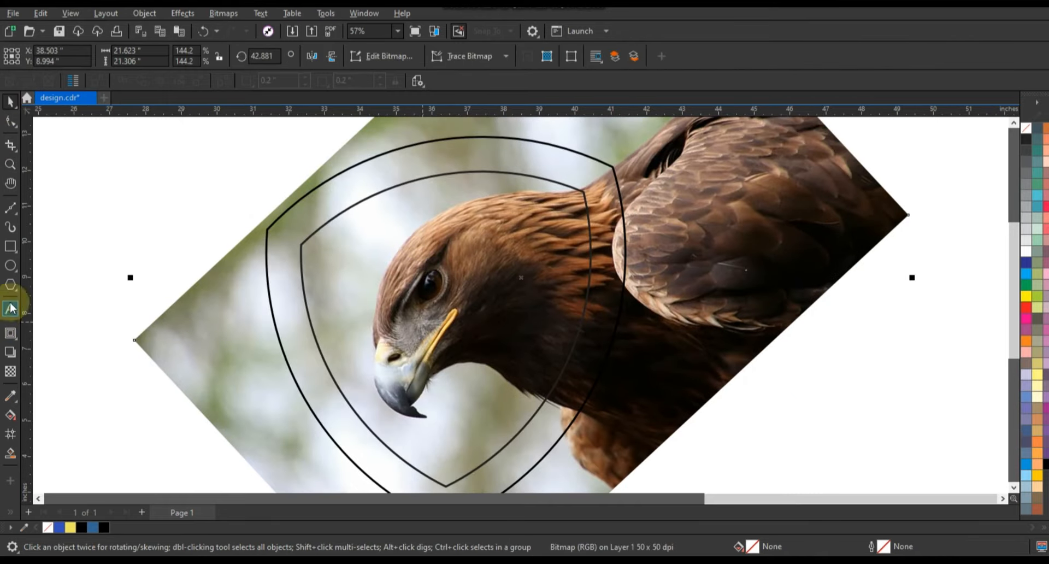
left_click(10, 372)
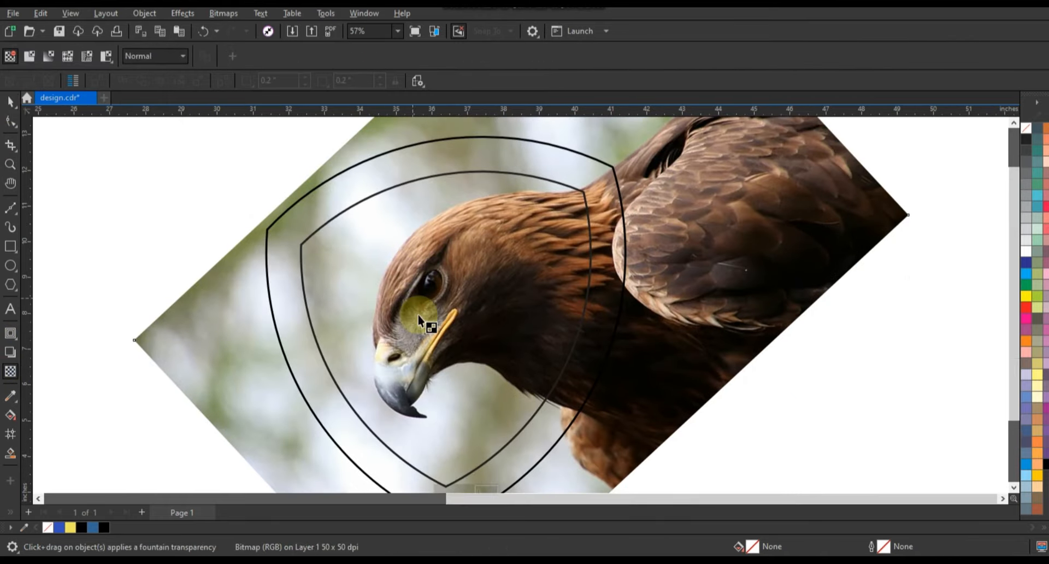
scroll(416, 410, "down", 2)
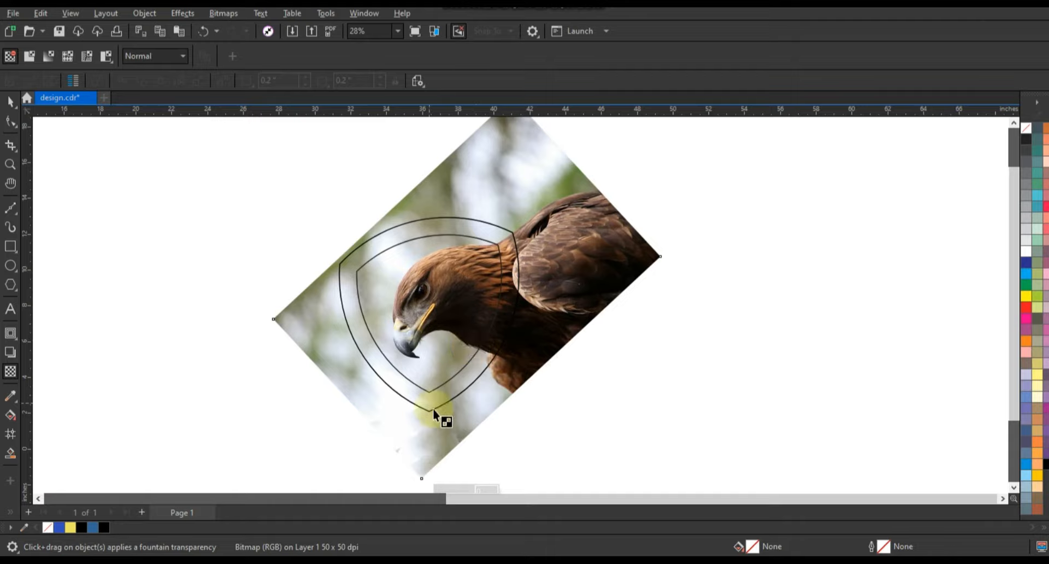
left_click(1013, 487)
left_click(446, 458)
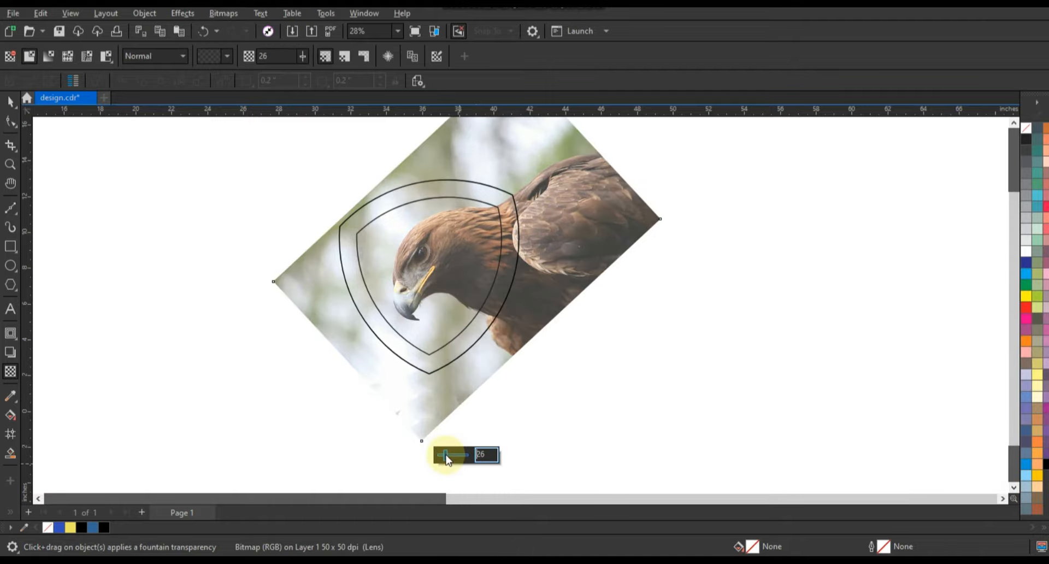
Step: Trace the eagle's head roughly with straight 2 pt Freehand segments, from the crown to the beak tip, throat and lower neck
left_click(10, 164)
left_click_drag(456, 268, 656, 362)
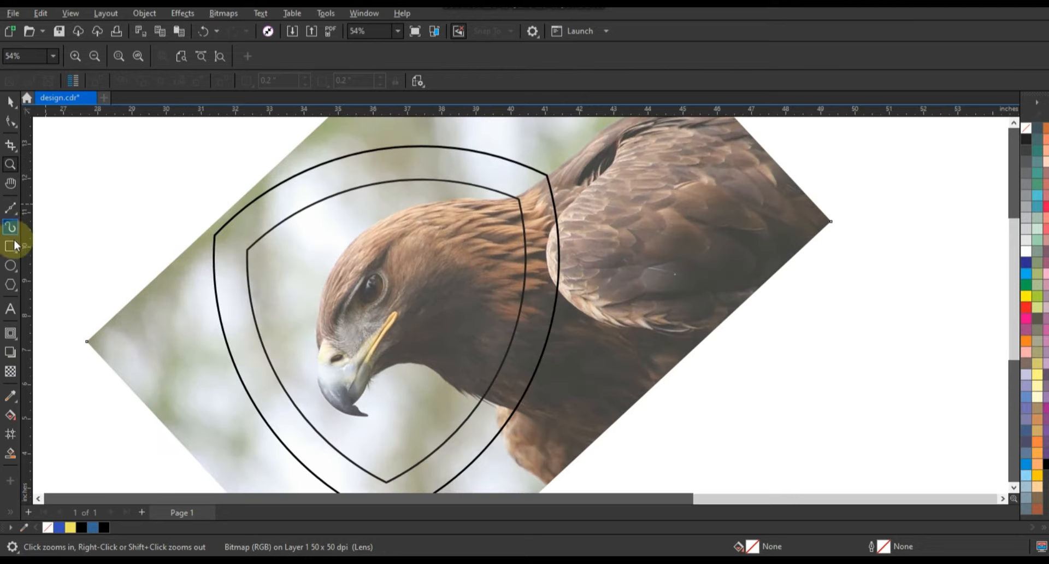
left_click(11, 209)
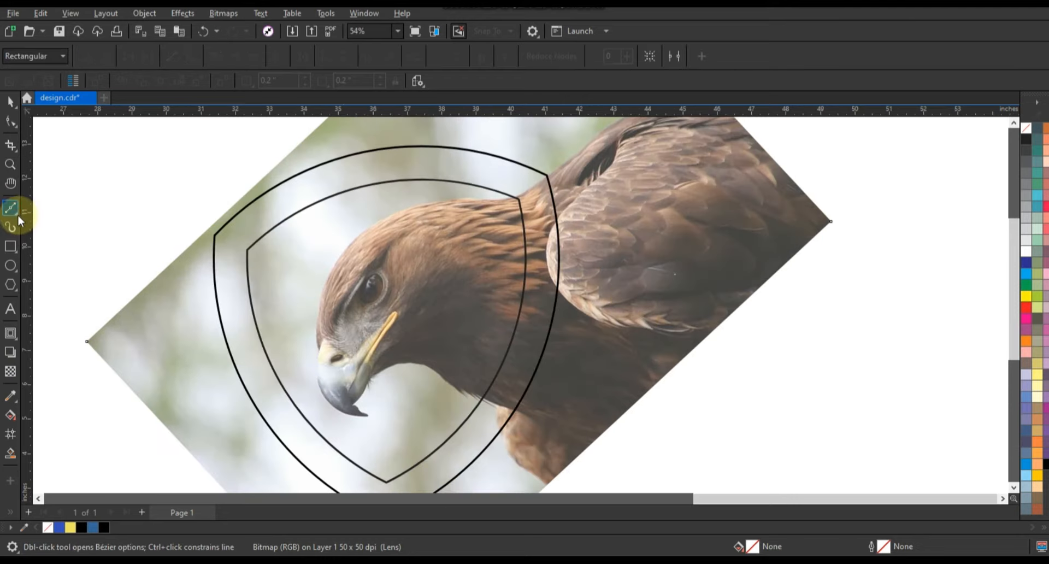
left_click(18, 217)
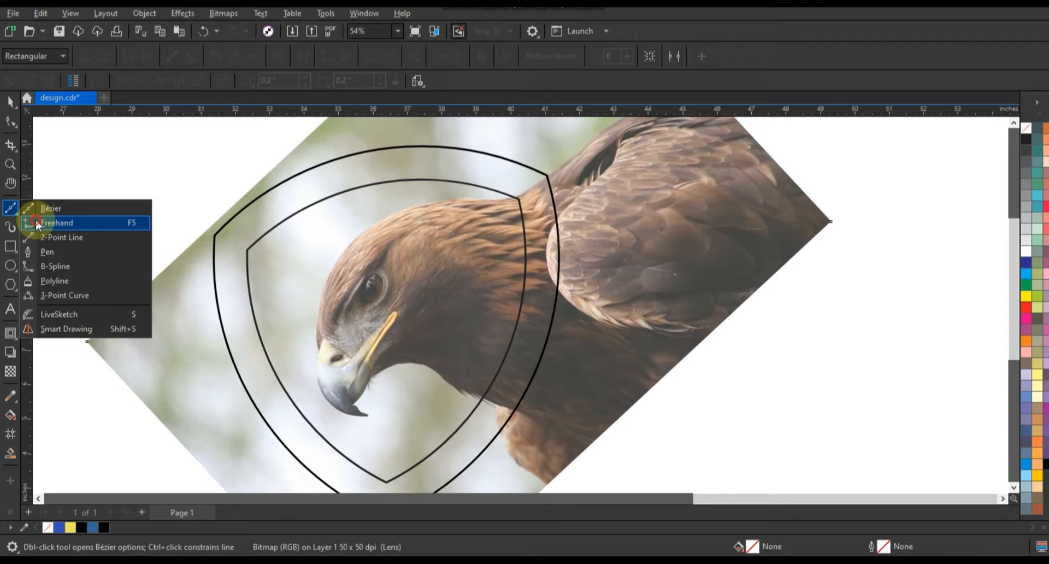
left_click(36, 221)
left_click(432, 58)
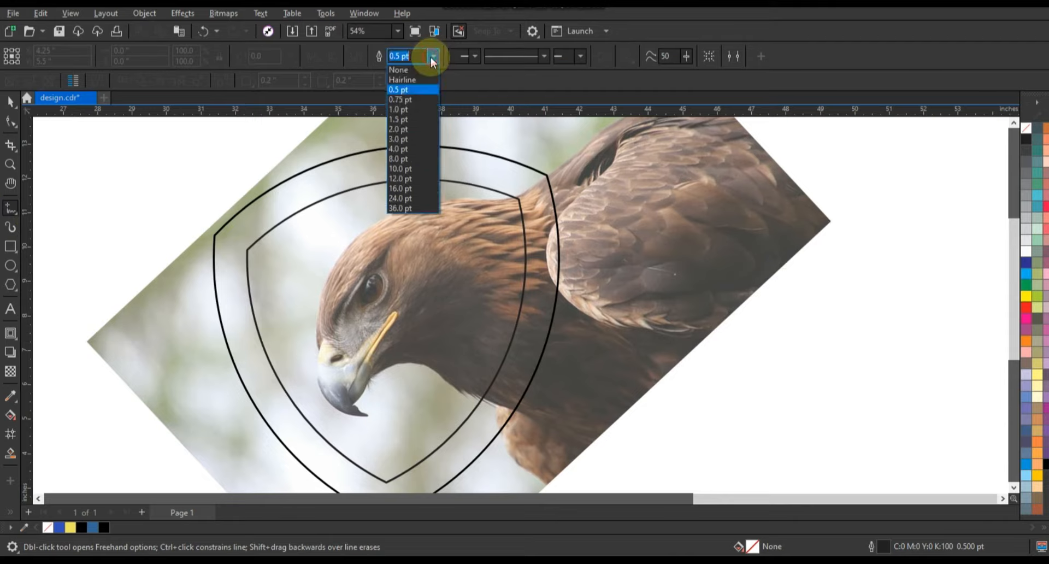
left_click(408, 129)
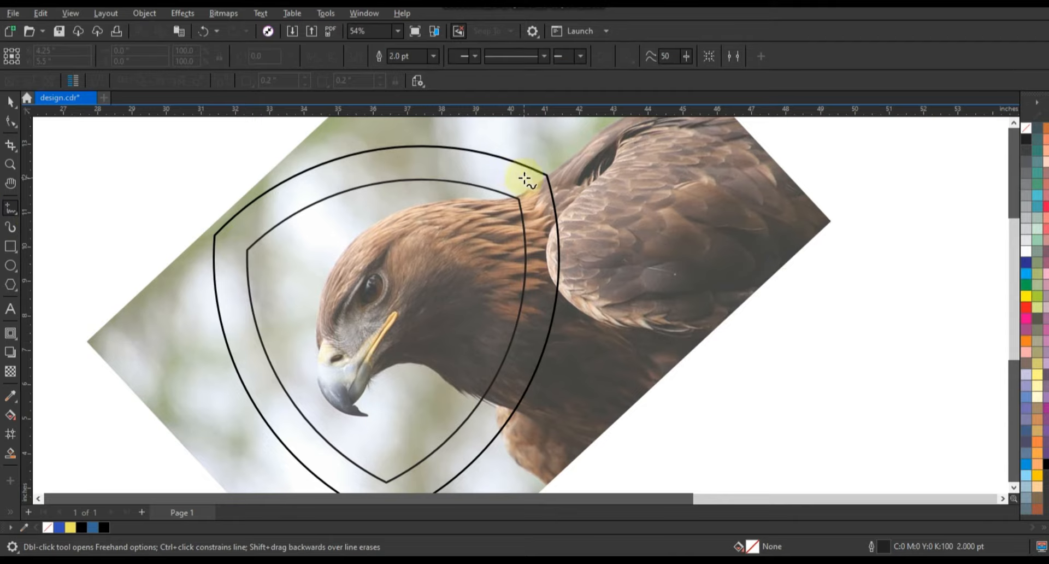
left_click(484, 186)
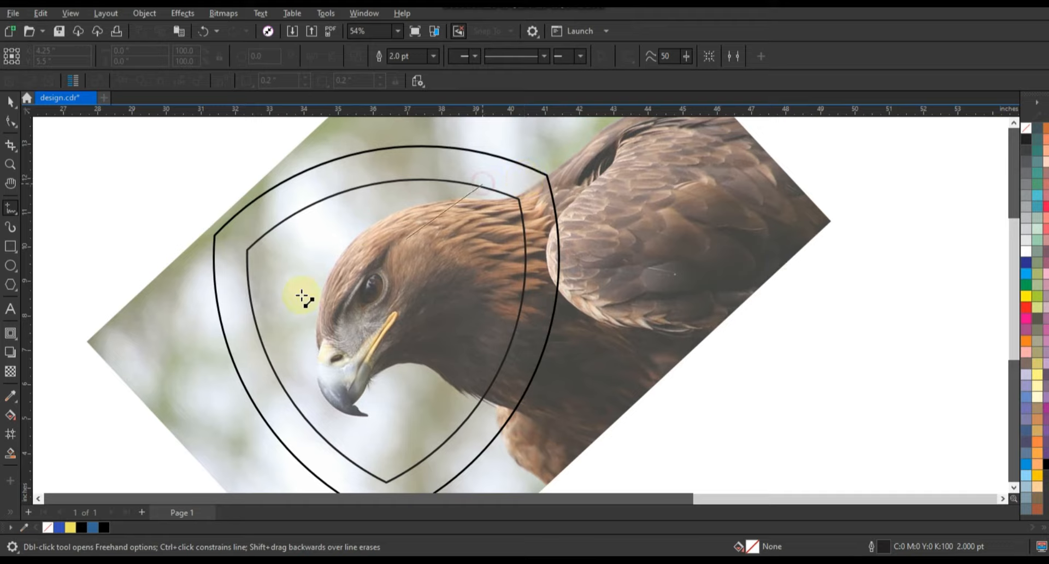
left_click(318, 342)
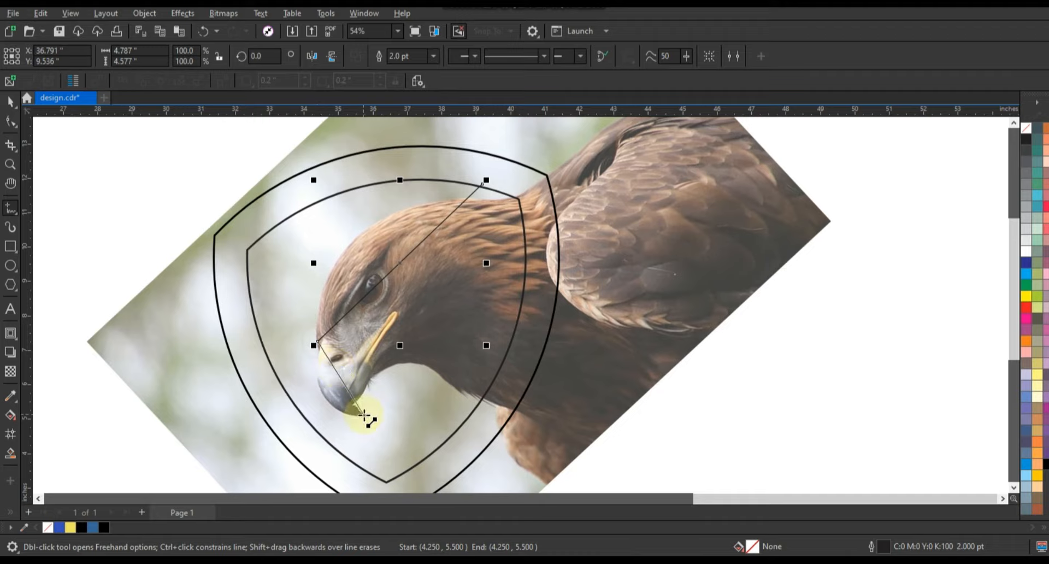
left_click(367, 416)
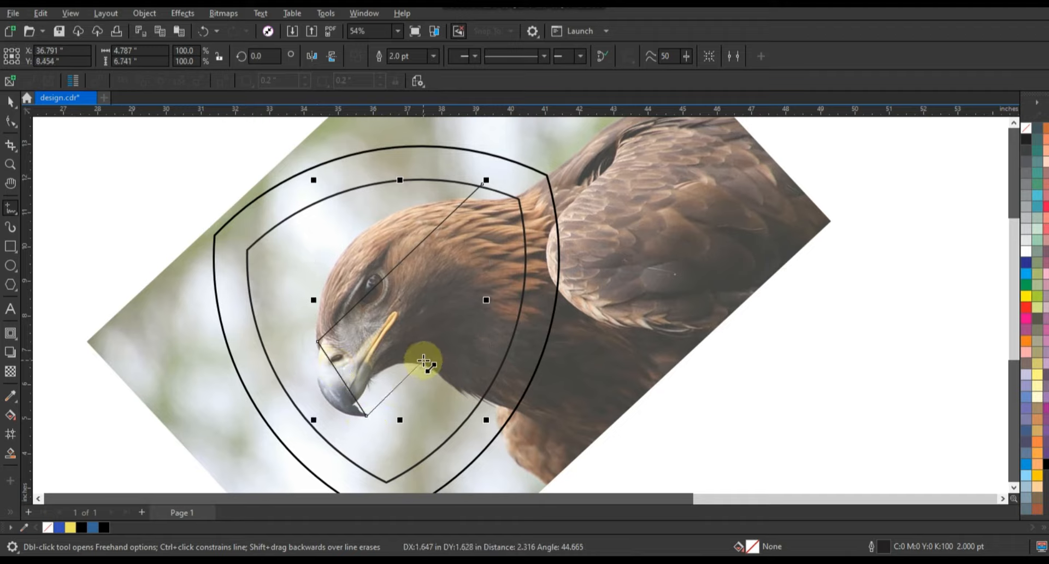
left_click(424, 361)
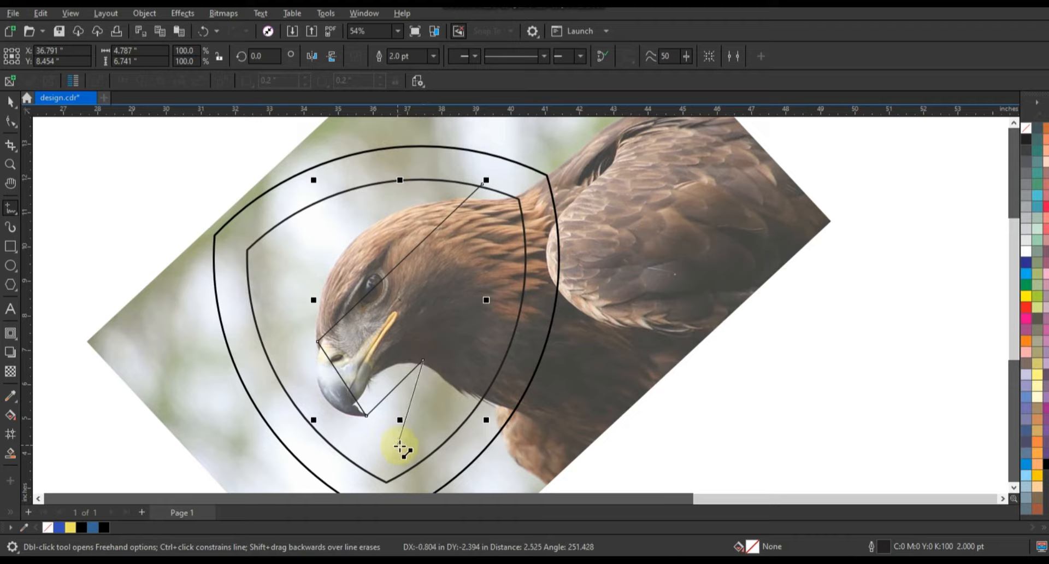
left_click(413, 455)
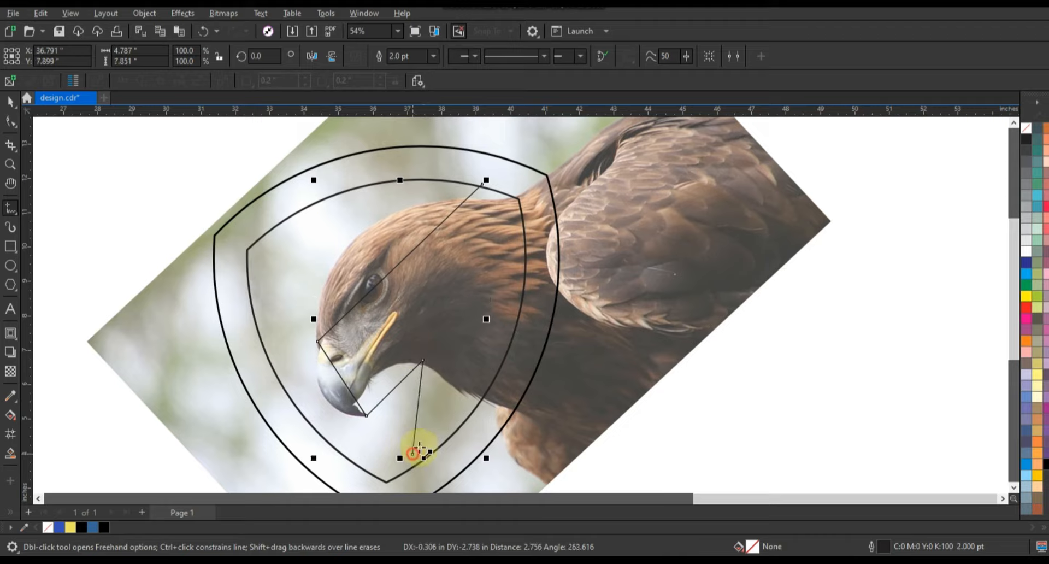
left_click(471, 419)
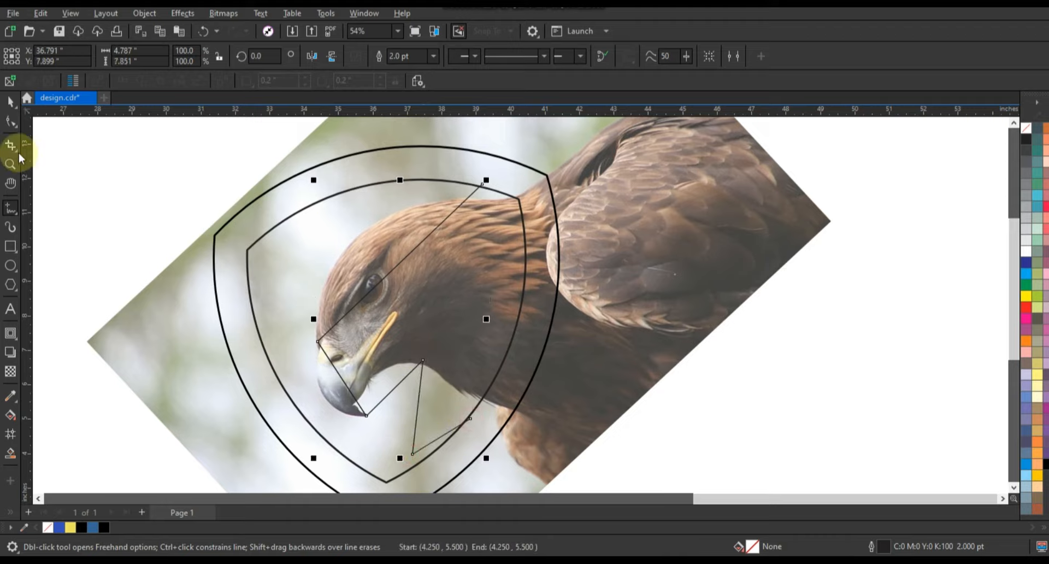
Step: Convert the traced head line's segments to curves and bow the crown segment around the eagle's head down to the beak
left_click(11, 122)
left_click_drag(245, 164, 542, 461)
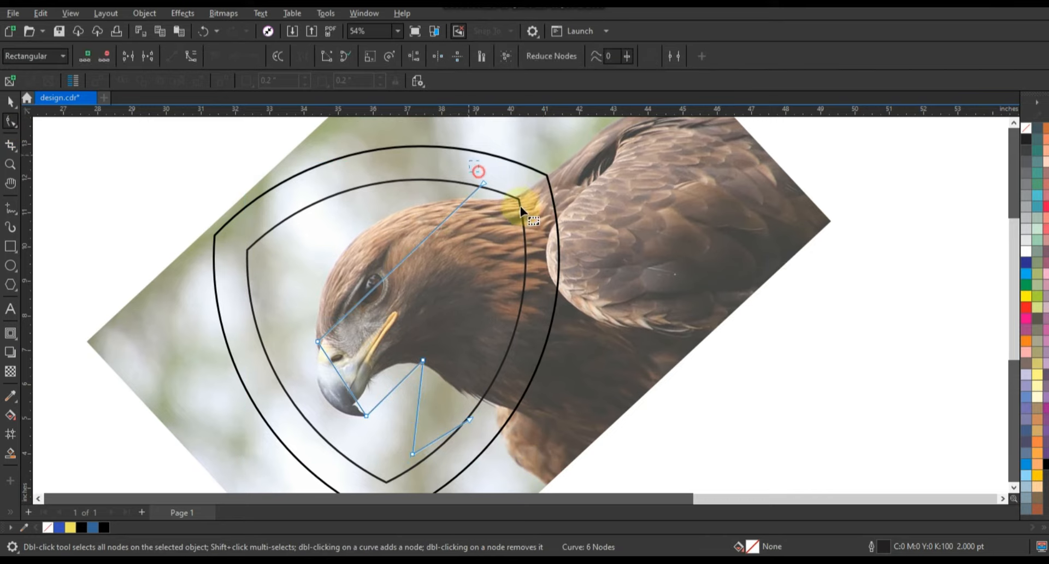
left_click_drag(429, 240, 401, 207)
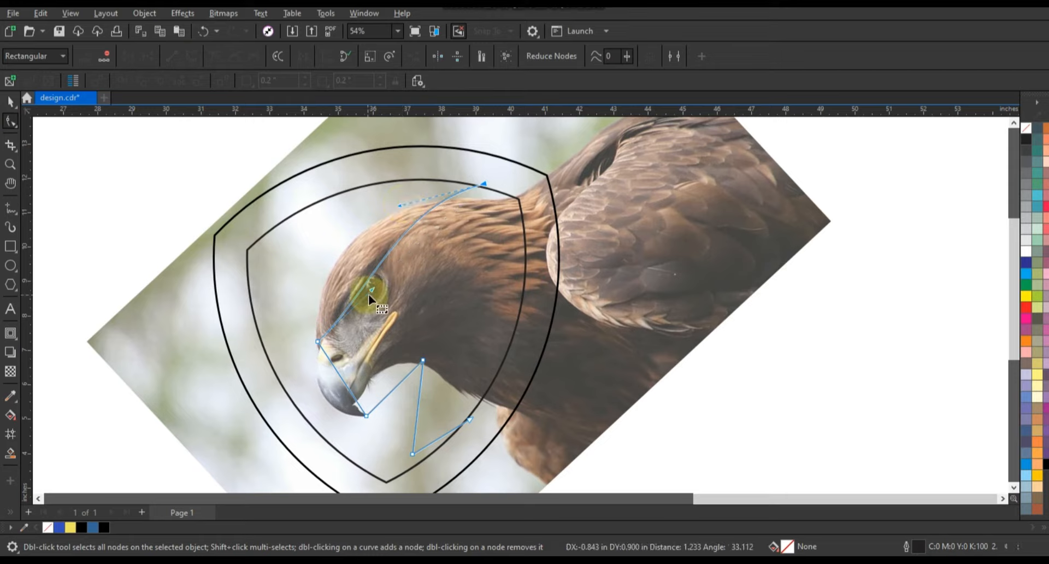
left_click_drag(369, 294, 293, 284)
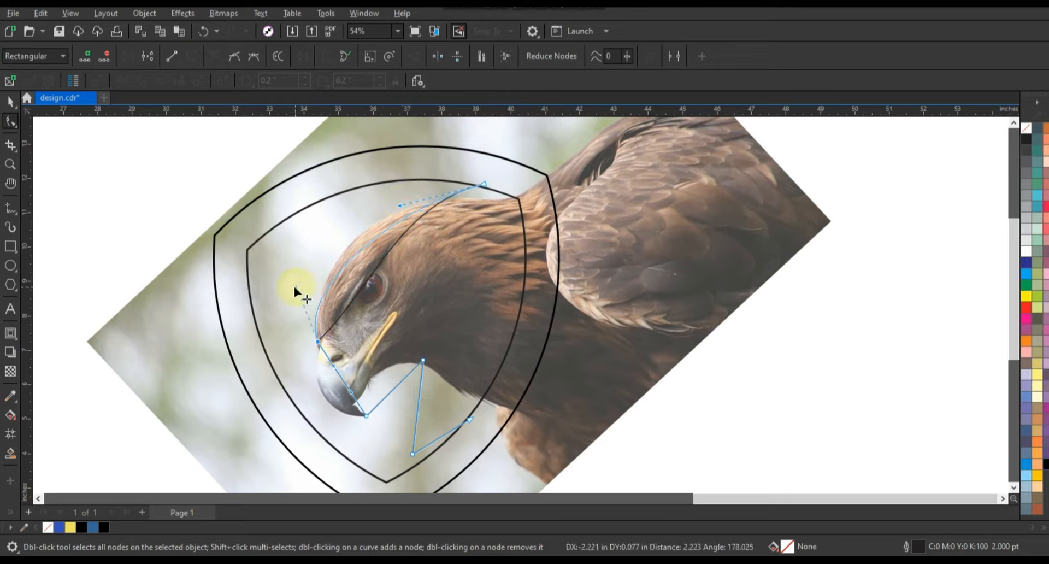
left_click_drag(399, 206, 372, 179)
left_click_drag(482, 185, 388, 174)
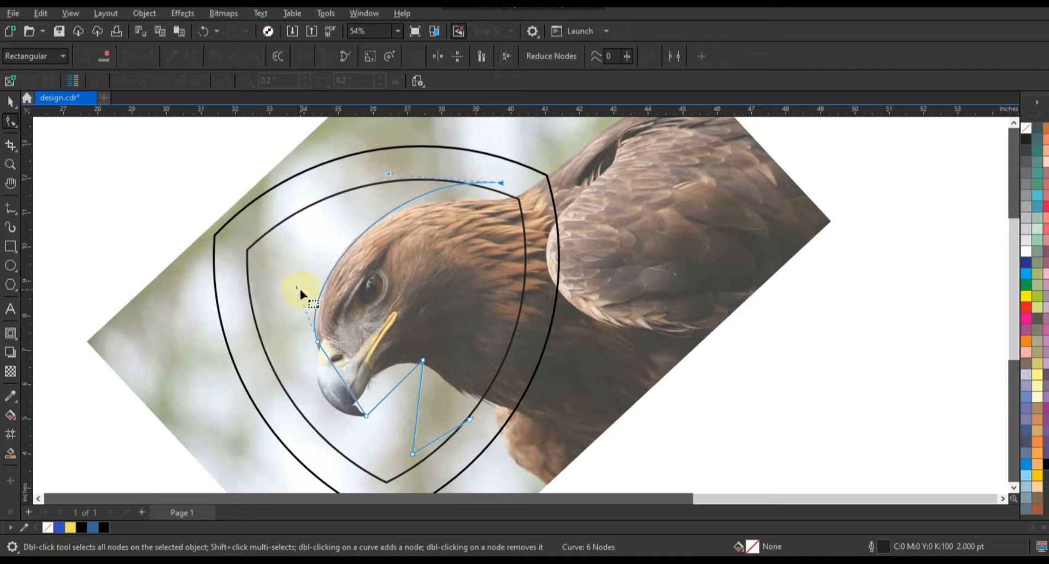
mouse_move(293, 285)
left_mouse_down()
mouse_move(281, 283)
mouse_move(281, 294)
mouse_move(292, 267)
mouse_move(284, 283)
left_mouse_up()
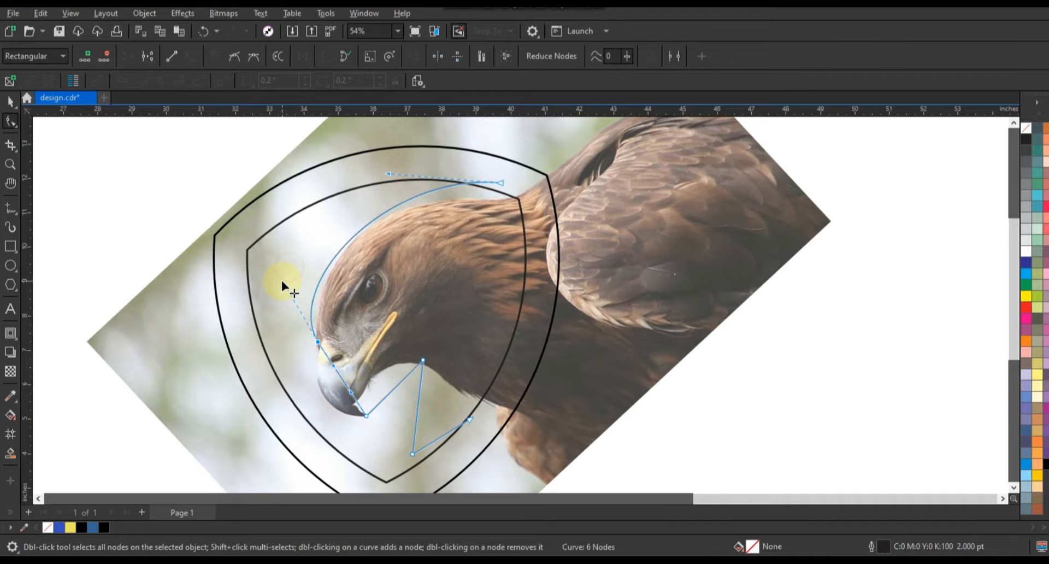
left_click_drag(389, 177, 383, 165)
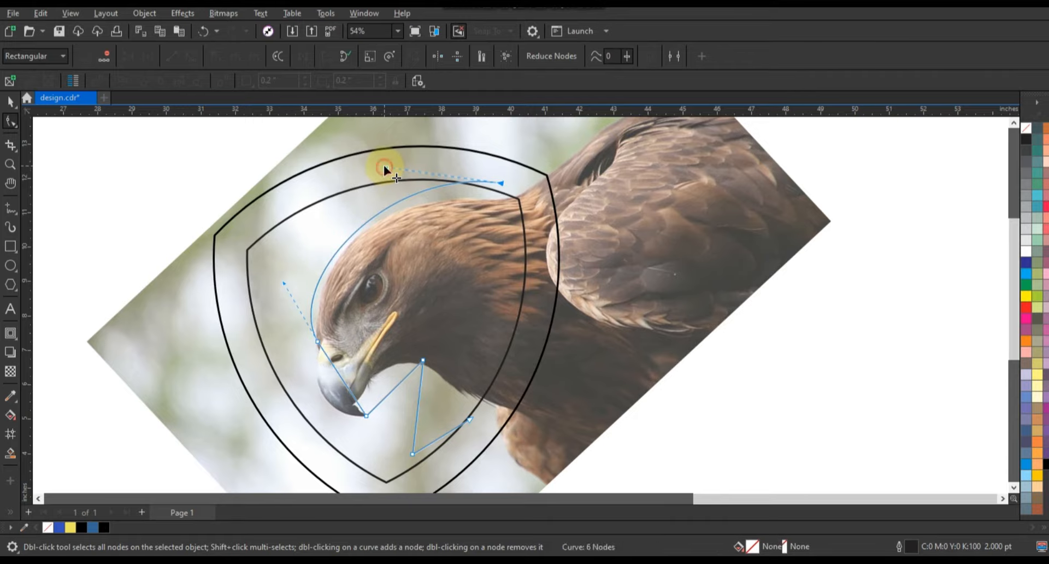
Step: Bend the segment along the front of the beak to follow its outer edge down to the hooked tip
left_click(10, 163)
right_click(323, 185)
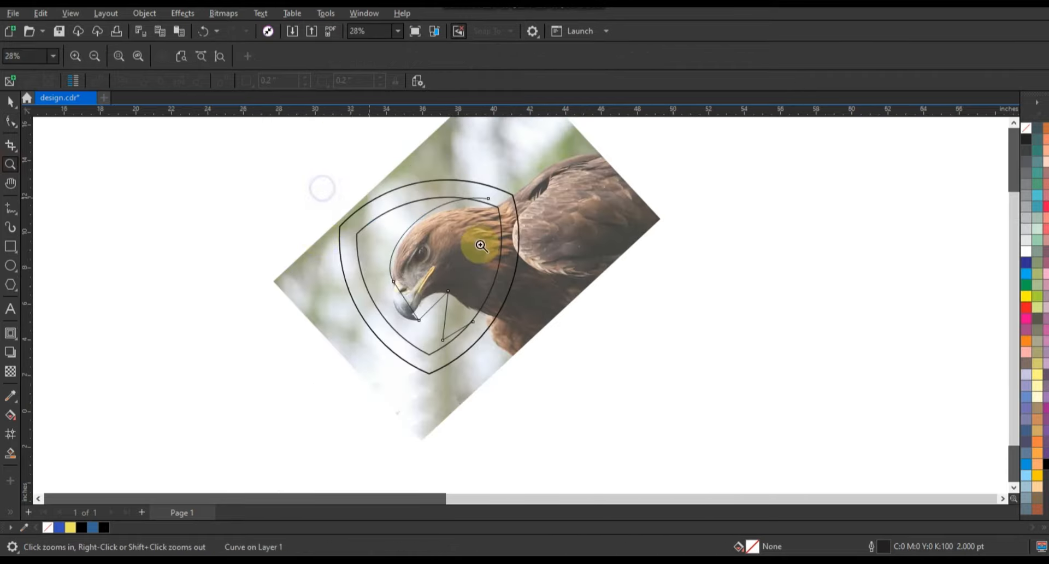
left_click_drag(295, 194, 613, 370)
left_click(10, 121)
left_click(416, 336)
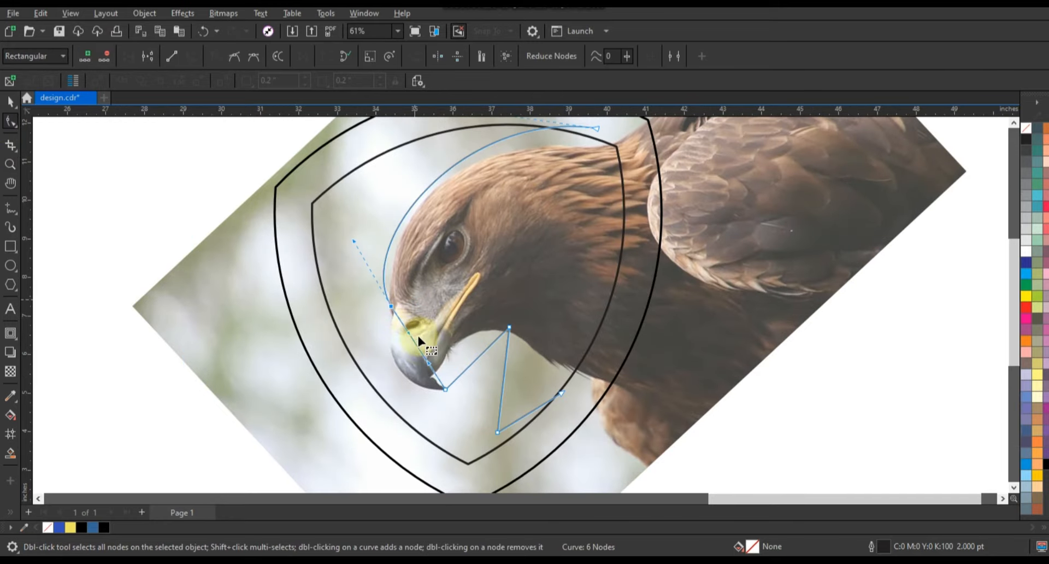
left_click_drag(412, 340, 387, 354)
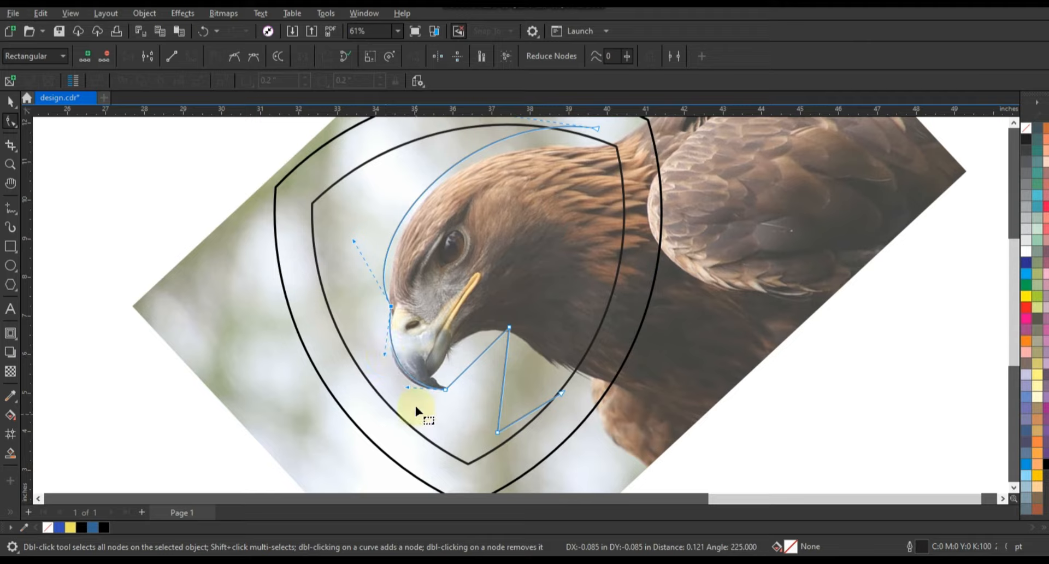
left_click_drag(407, 388, 403, 389)
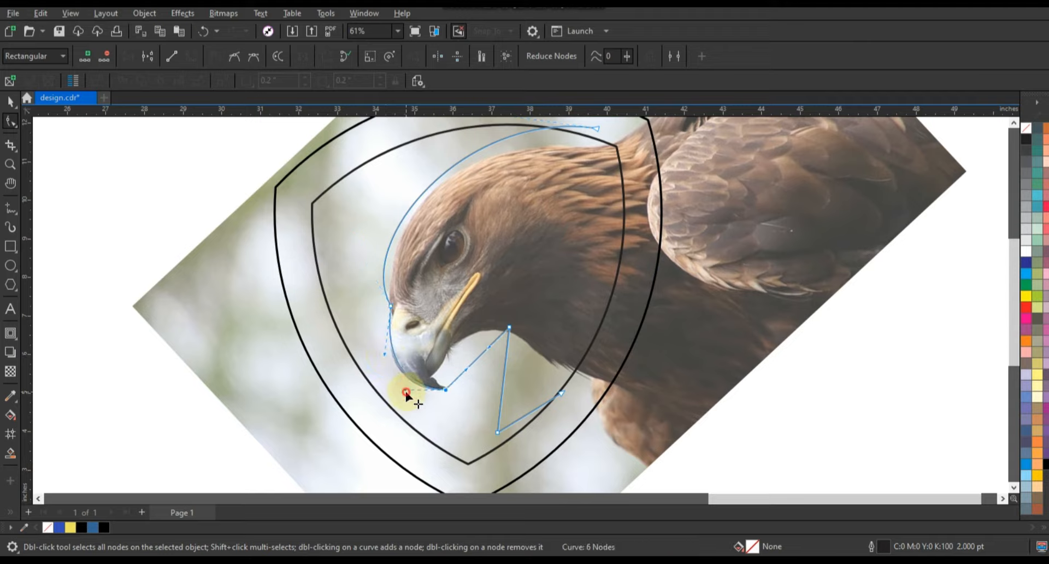
Step: Curve the segment from the beak tip to the throat so it follows the underside of the beak
left_click_drag(369, 358, 422, 353)
left_click(517, 324)
left_click_drag(470, 371, 429, 359)
left_click(420, 356)
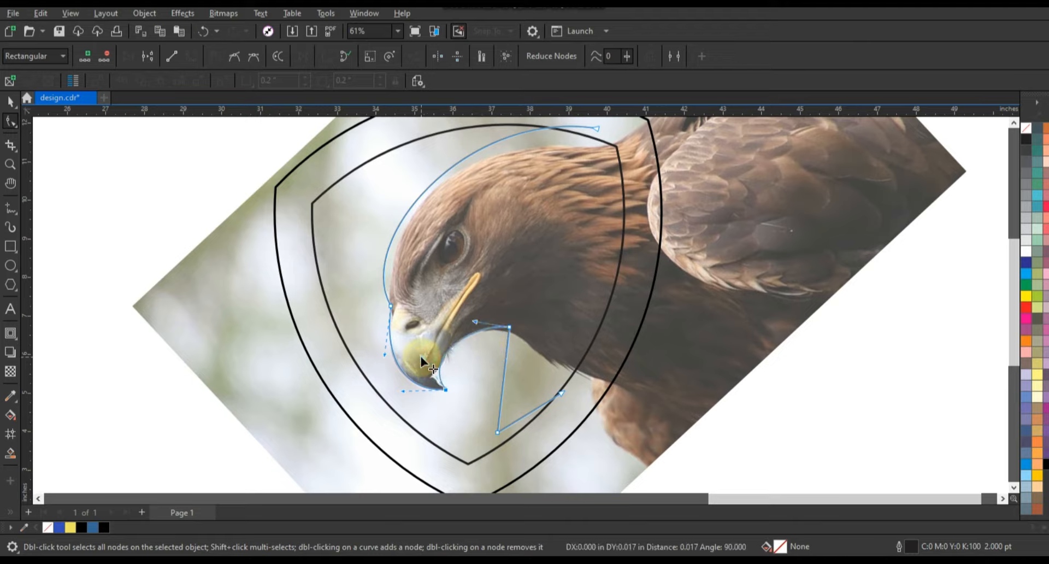
Step: Bow the segment below the throat outward and curve the lower neck segment along the inner shield's edge
left_click(520, 377)
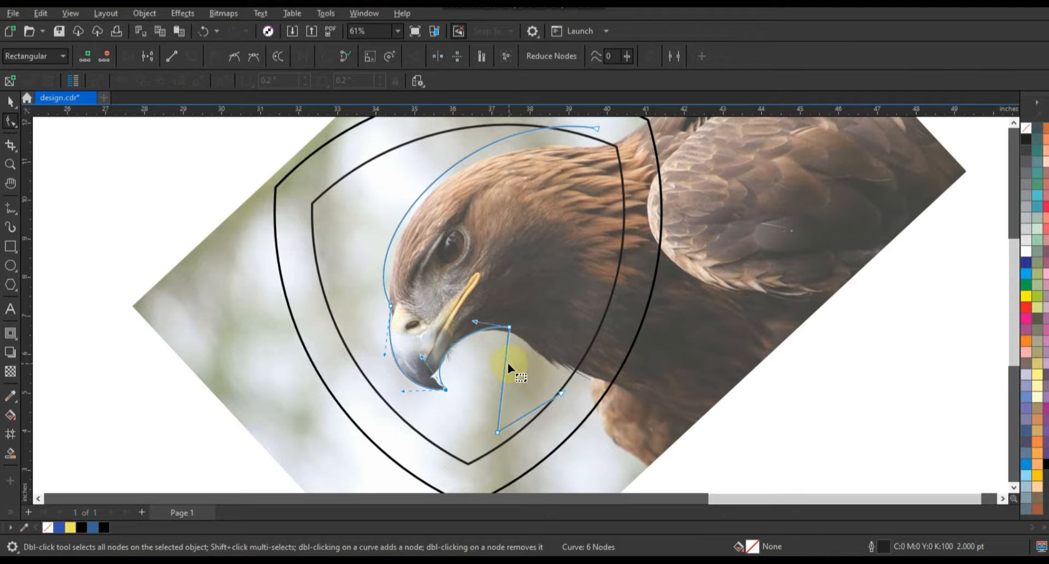
left_click_drag(508, 364, 516, 365)
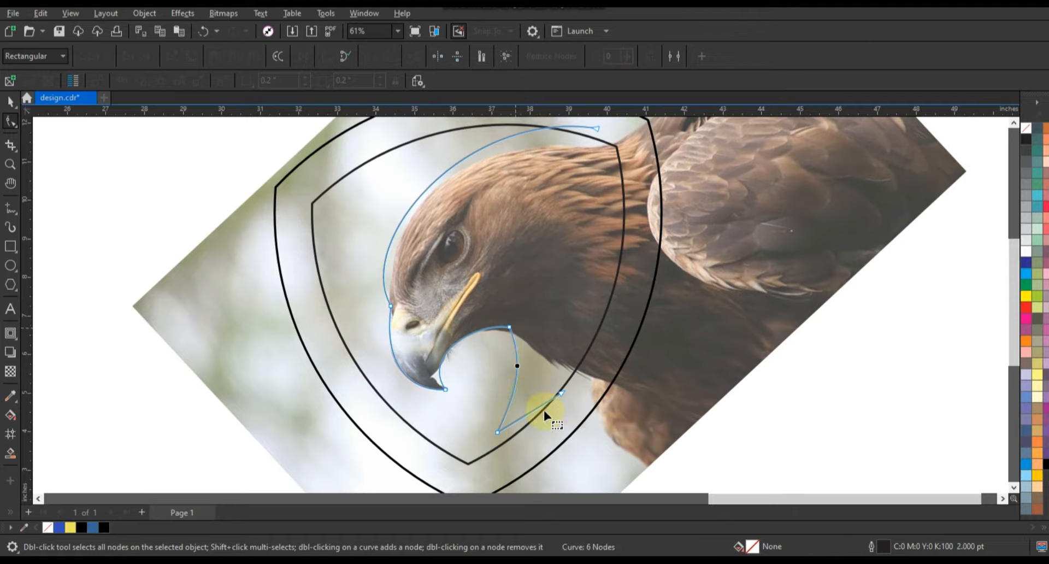
left_click_drag(523, 415, 548, 409)
left_click_drag(527, 365, 514, 401)
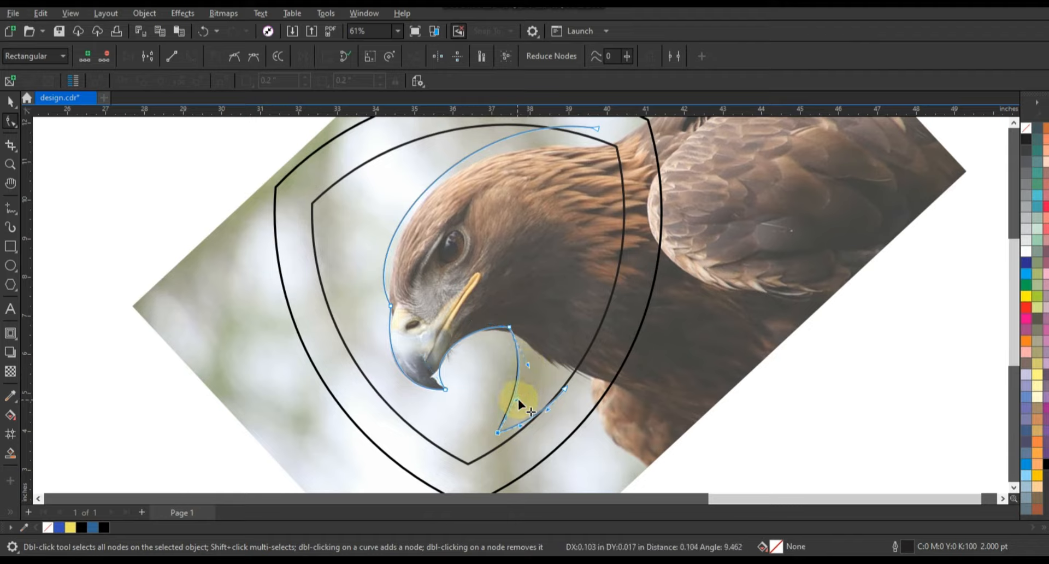
left_click_drag(527, 365, 530, 362)
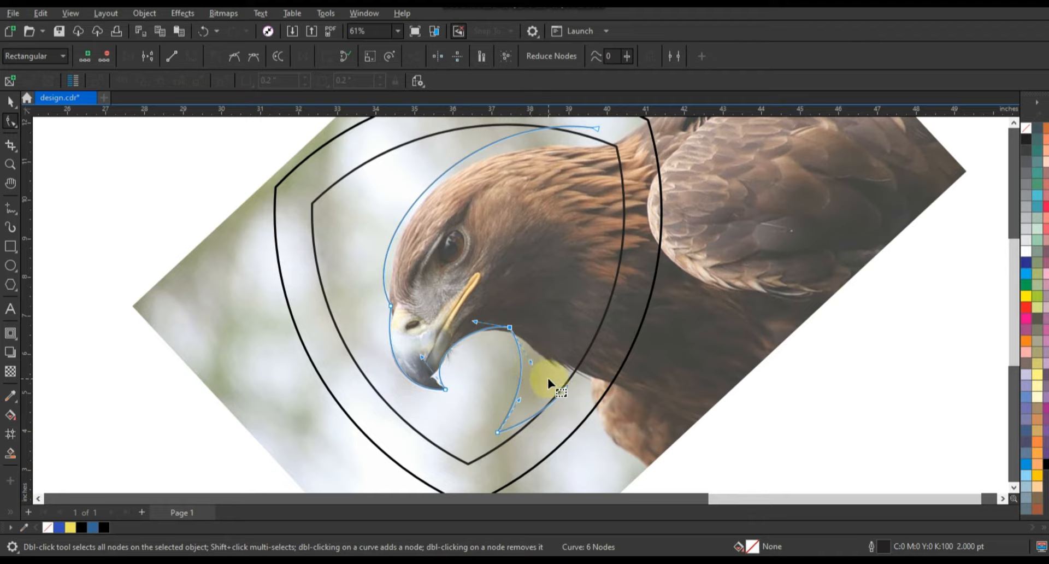
Step: Set the traced head curve's outline width to 3 pt and deselect it
key("space")
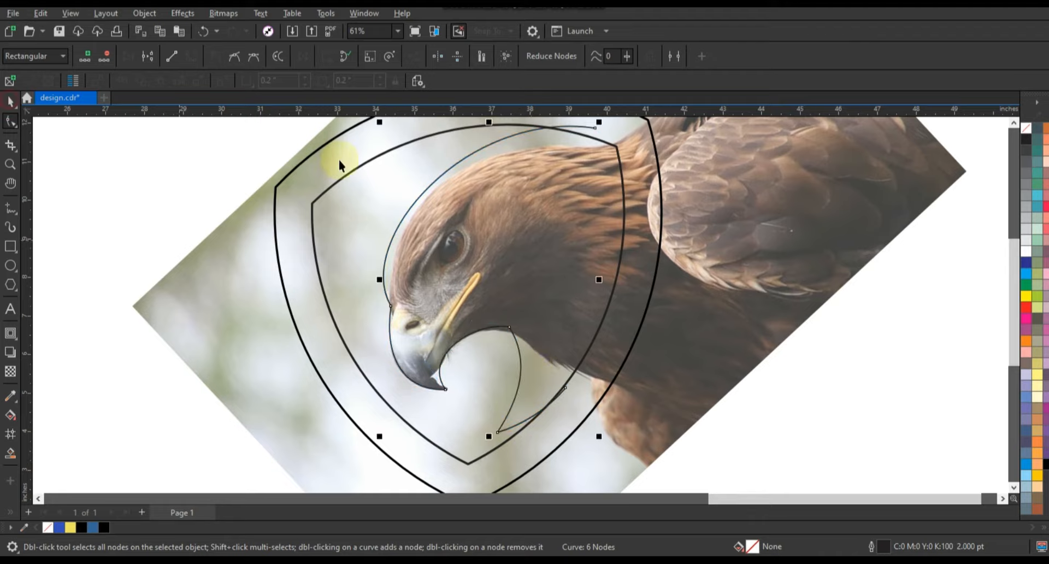
left_click(432, 56)
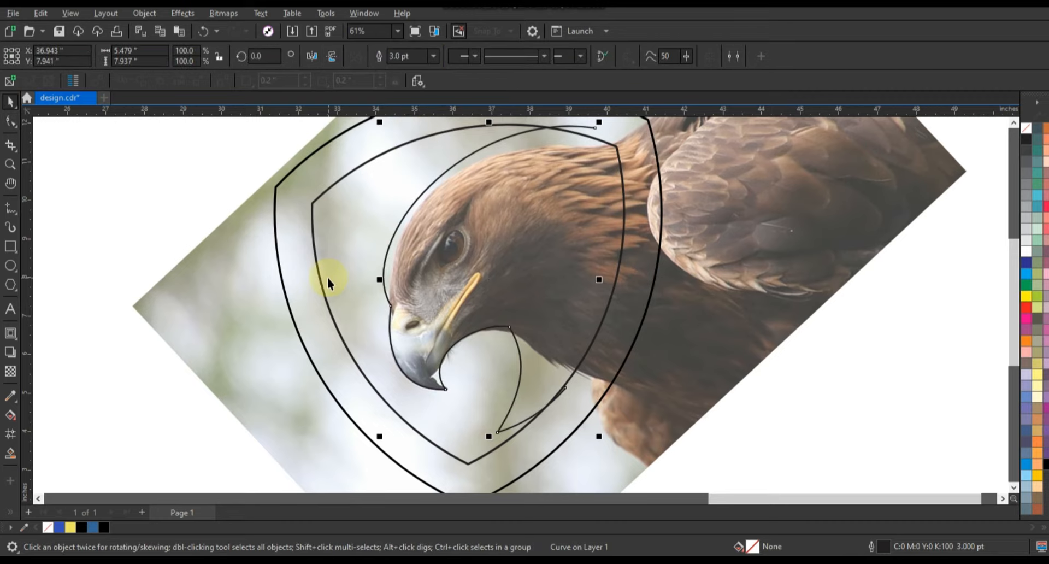
scroll(327, 275, "down", 2)
left_click(716, 326)
Step: Draw a closed feather shape inside the crown with straight 2 pt Freehand segments, from the nape to the brow and back
left_click(10, 165)
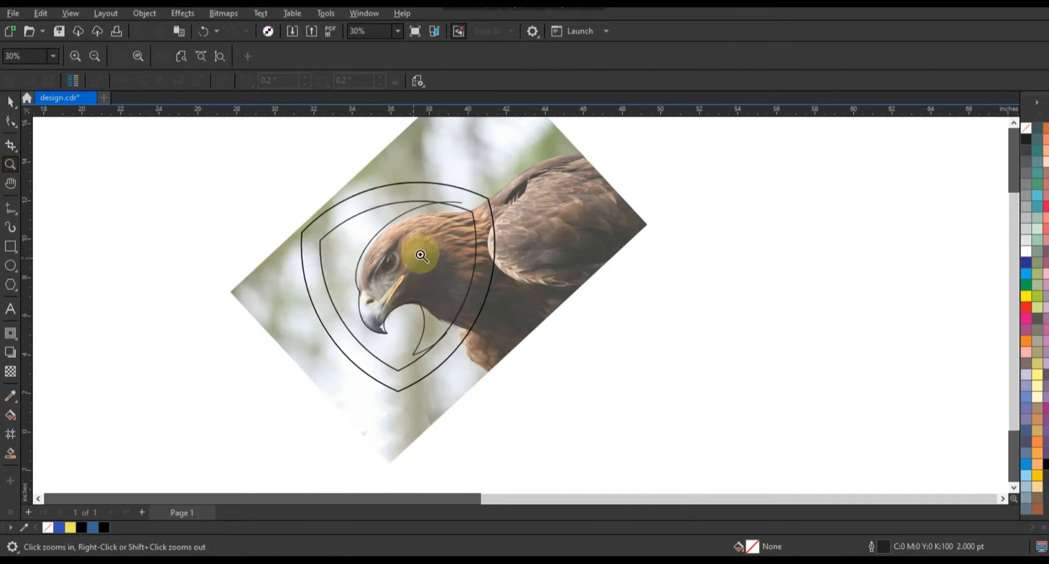
left_click_drag(322, 192, 568, 343)
left_click(11, 209)
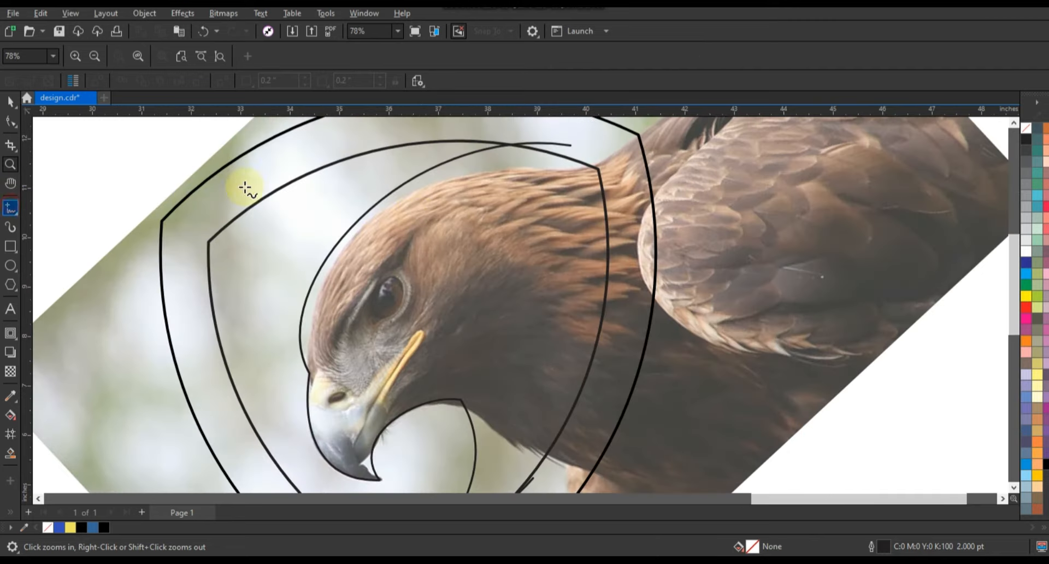
left_click(572, 180)
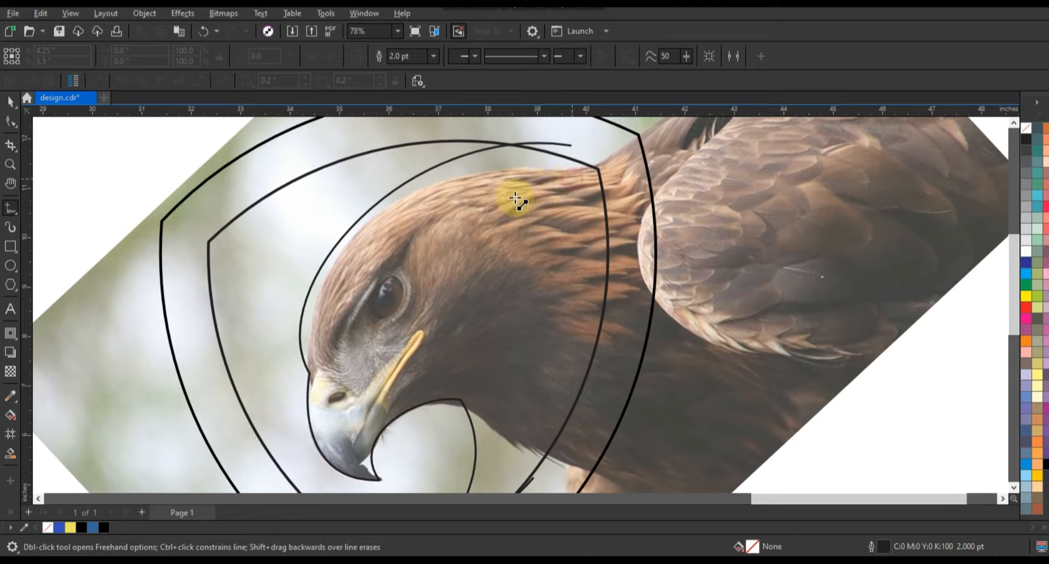
double_click(313, 326)
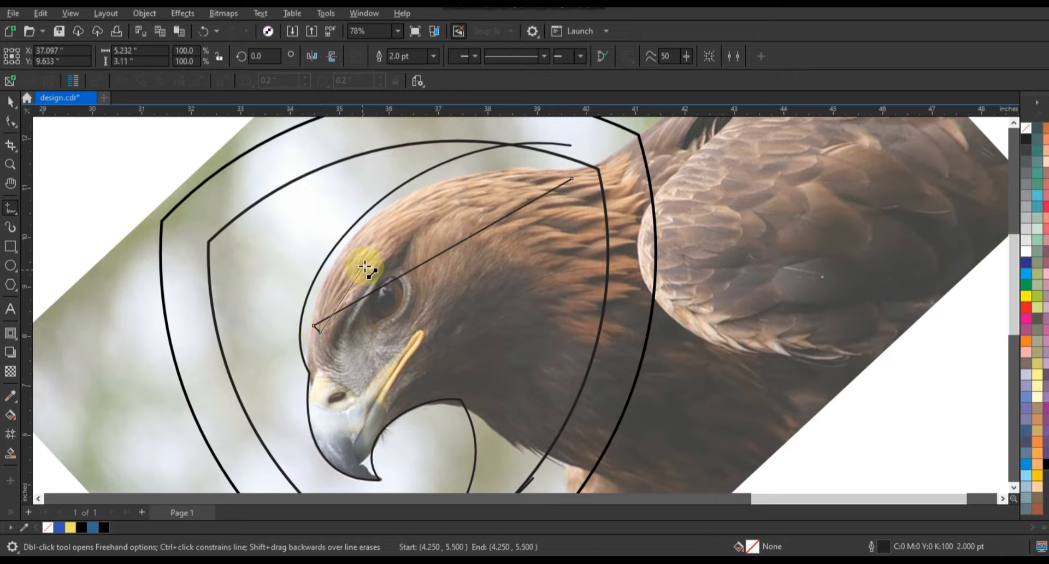
double_click(321, 344)
double_click(334, 353)
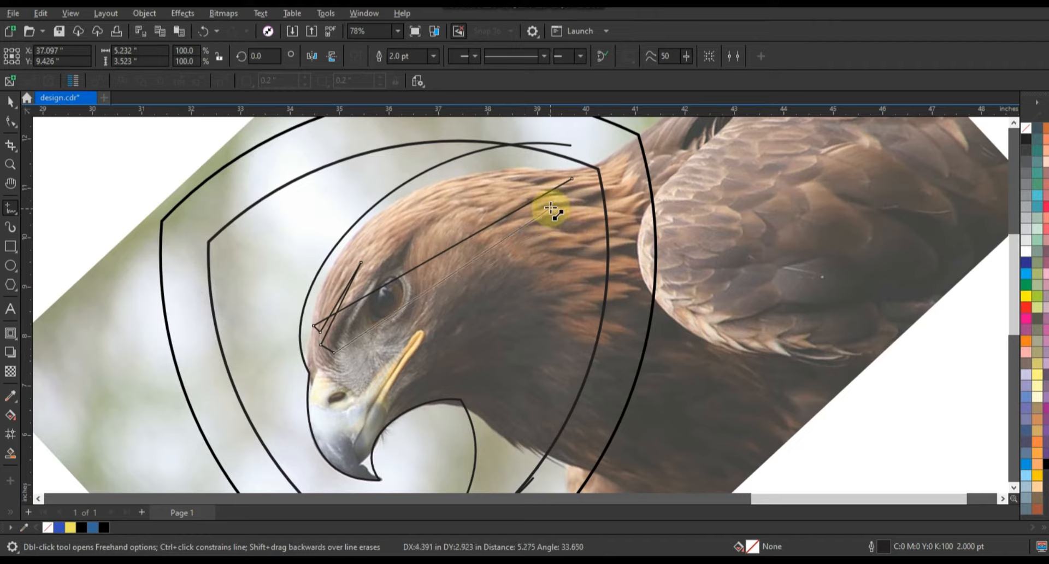
double_click(551, 204)
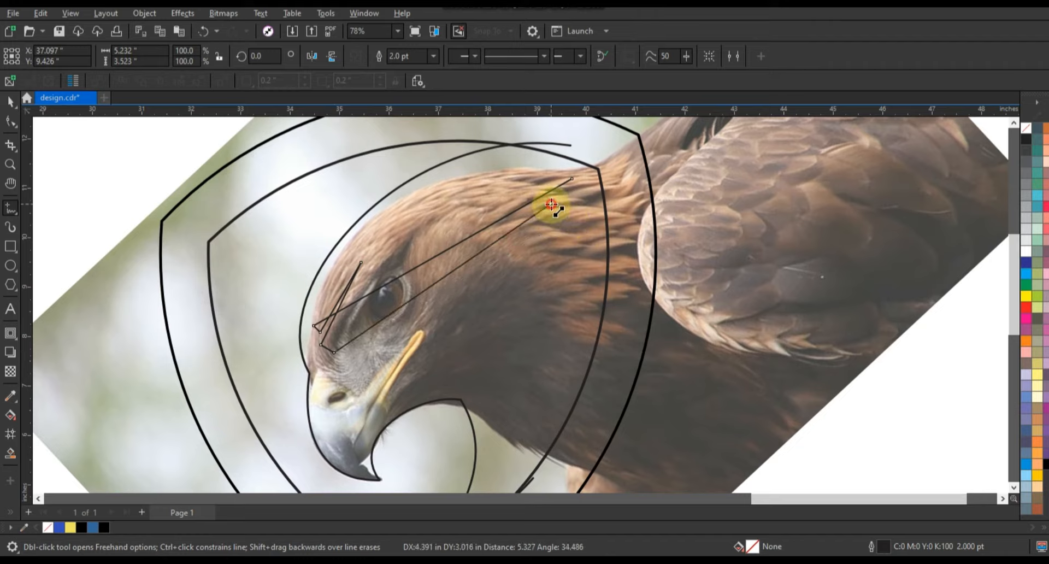
double_click(485, 214)
left_click(572, 179)
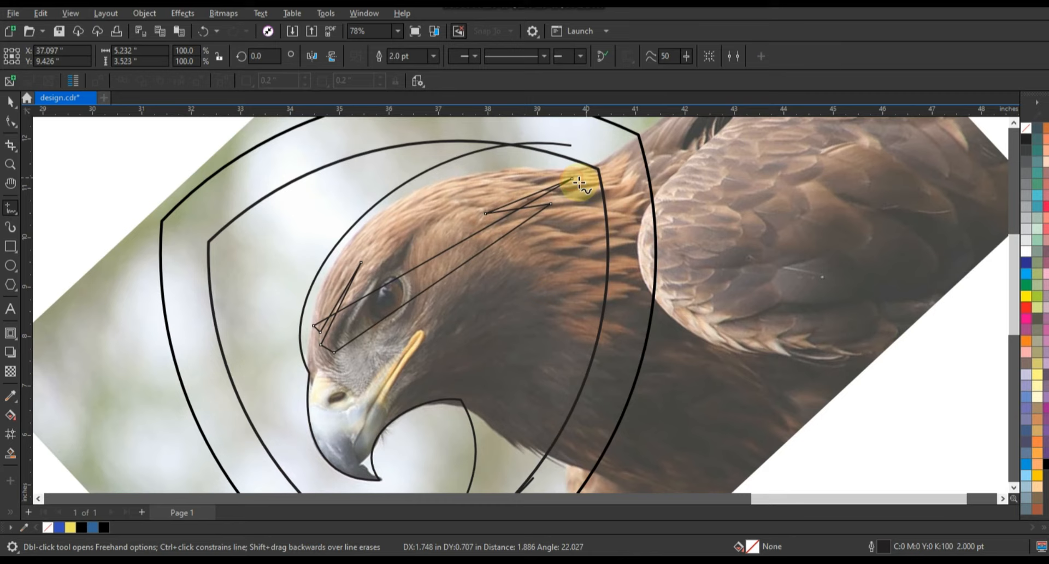
Step: Convert the feather shape's segments to curves and bend its upper edge to follow the crown of the head
left_click(11, 123)
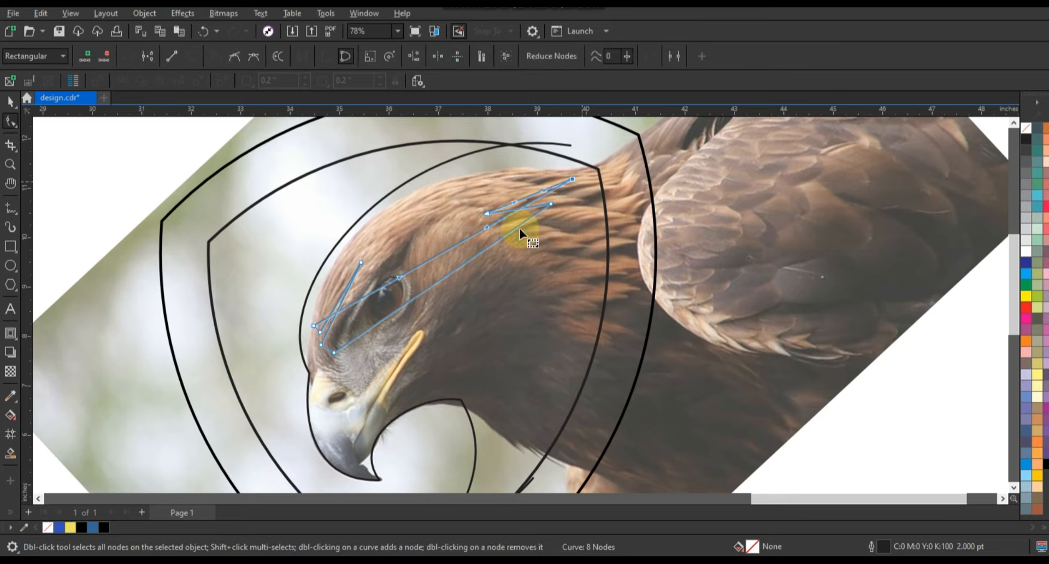
left_click_drag(487, 226, 471, 172)
left_click_drag(399, 273, 349, 205)
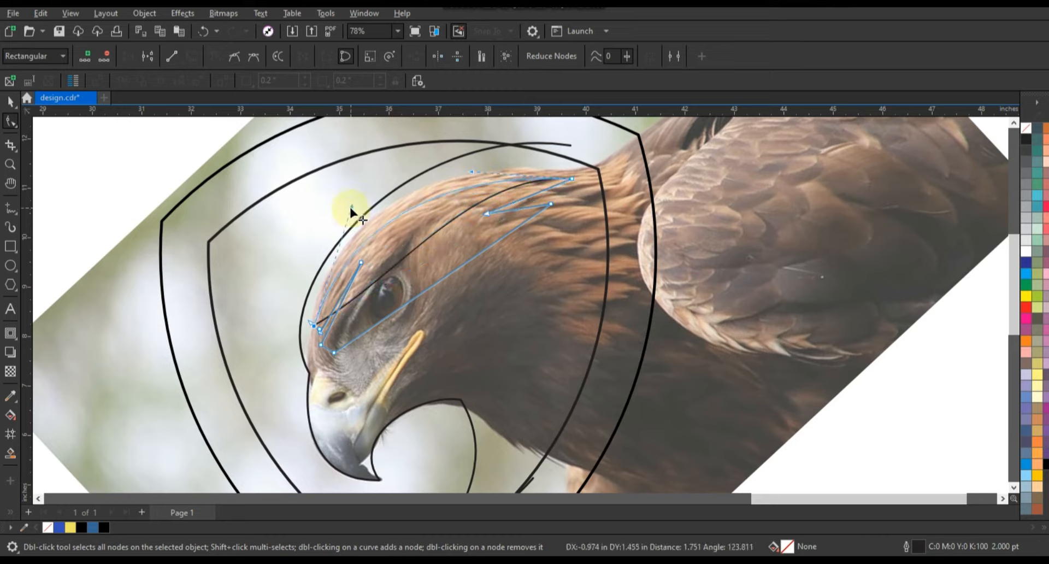
left_click_drag(470, 172, 447, 171)
Step: Curve the narrow notch at the front of the feather shape and round its two short ends above the beak
left_click(11, 164)
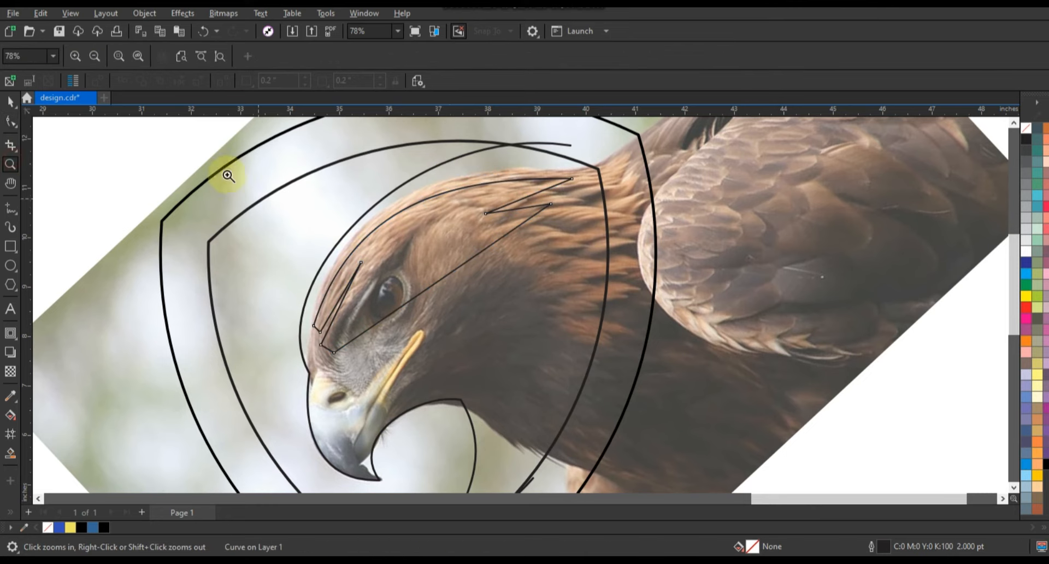
left_click_drag(228, 175, 687, 369)
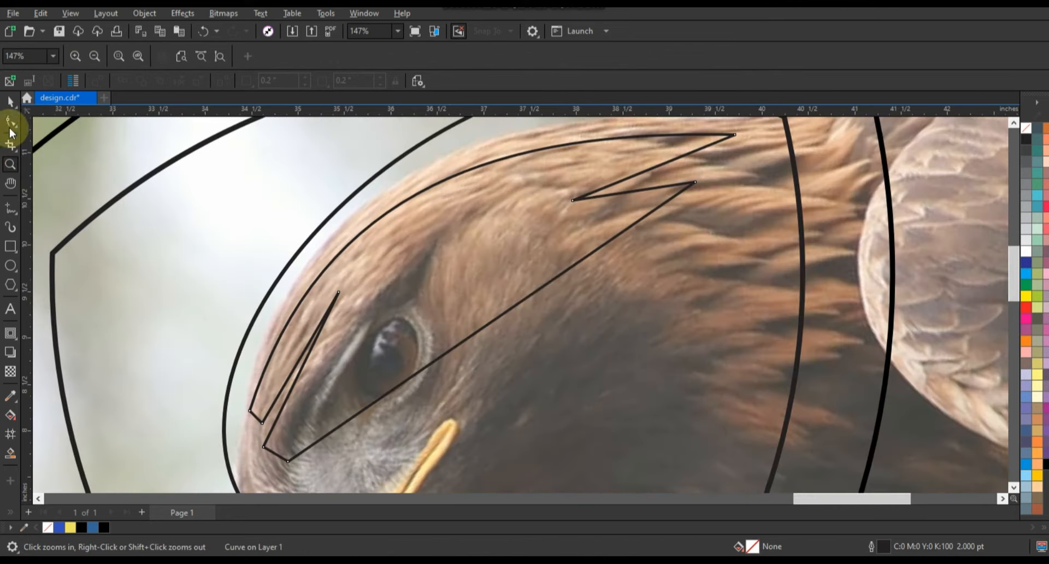
left_click(11, 121)
left_click(295, 350)
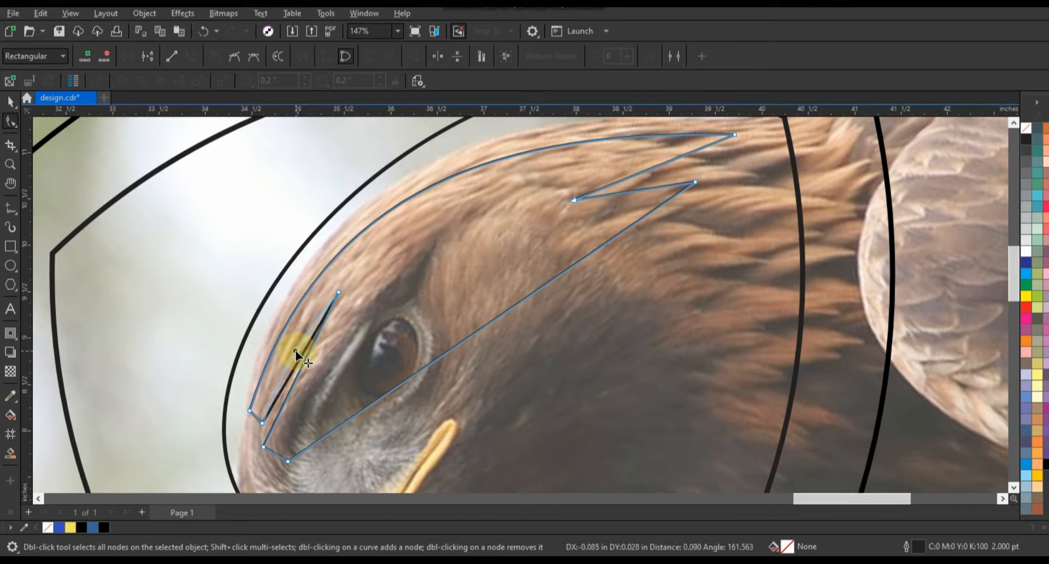
left_click(250, 411)
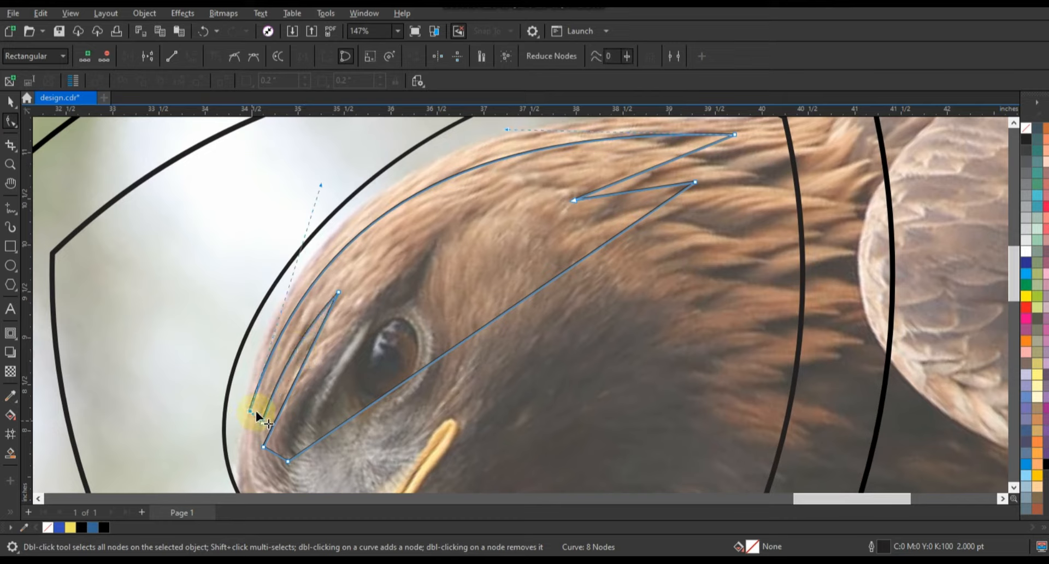
left_click_drag(259, 419, 293, 374)
mouse_move(275, 452)
left_mouse_down()
mouse_move(258, 458)
mouse_move(275, 468)
left_mouse_up()
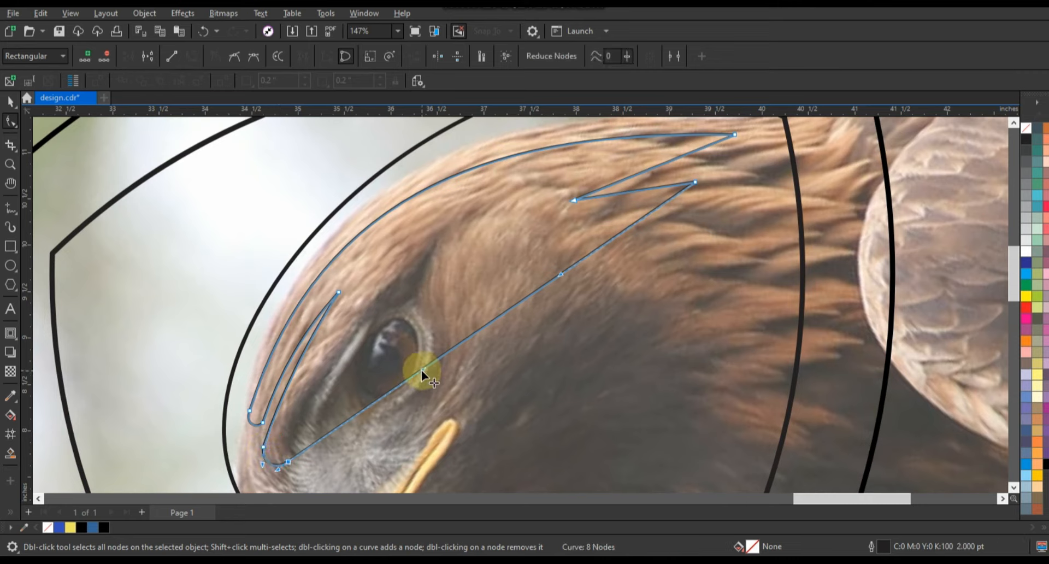
Step: Bend the feather shape's long lower edge into an arc passing over the eagle's eye
left_click_drag(421, 369, 353, 260)
left_click_drag(553, 253, 523, 231)
left_click_drag(355, 257, 352, 250)
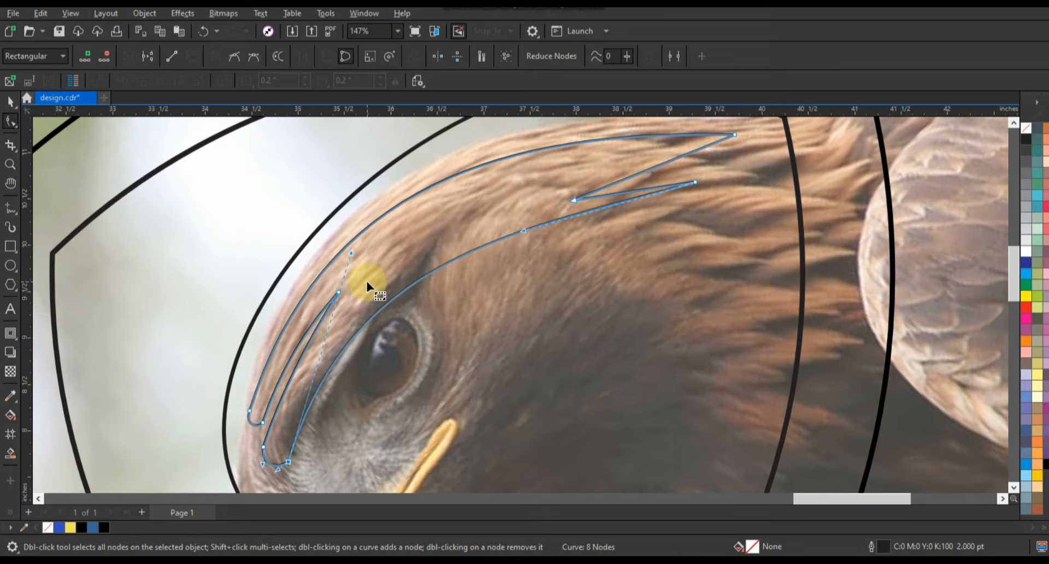
Step: Draw a closed triangle about 1.25 in wide inside the upper beak with straight 2 pt Freehand segments, reaching down to the beak tip
scroll(366, 279, "down", 2)
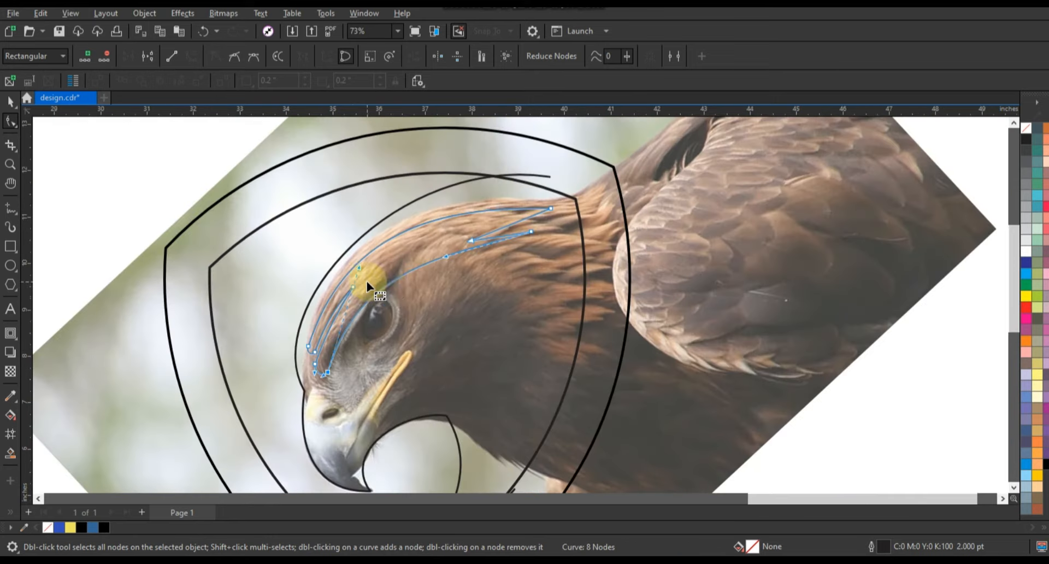
left_click(10, 164)
right_click(347, 237)
left_click_drag(304, 254, 696, 412)
left_click_drag(230, 229, 718, 468)
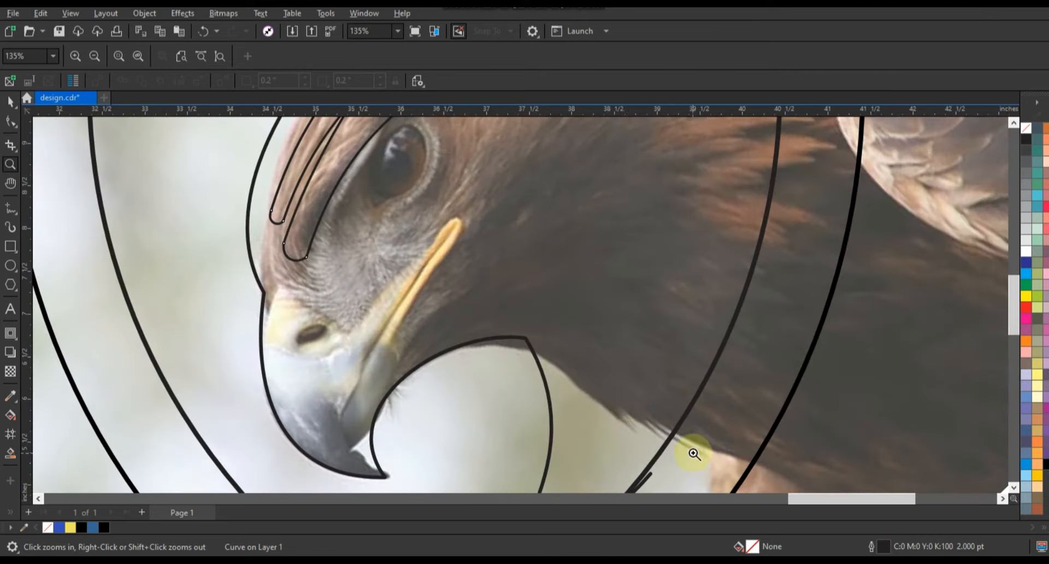
left_click(11, 207)
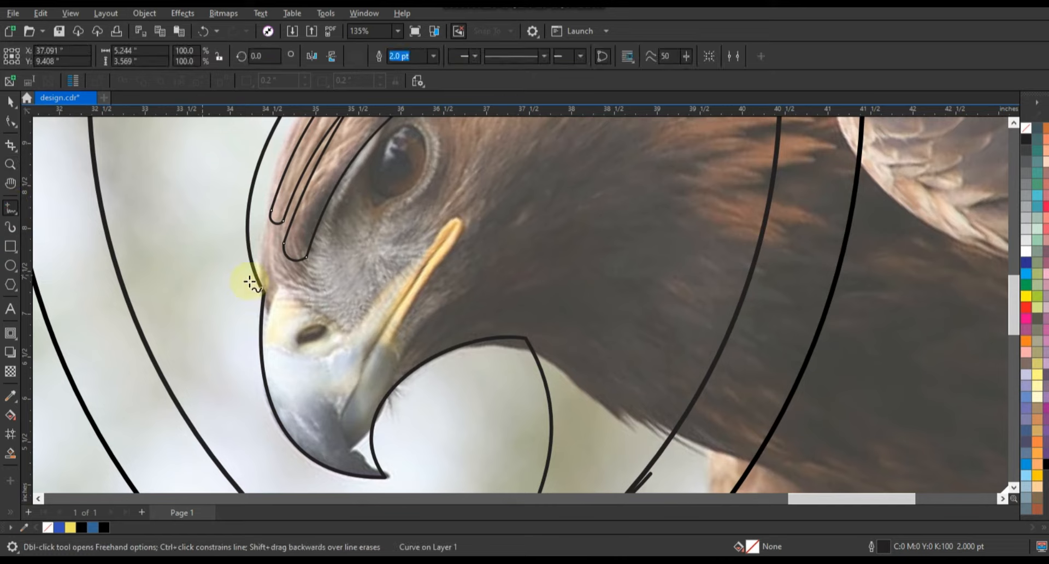
left_click(278, 284)
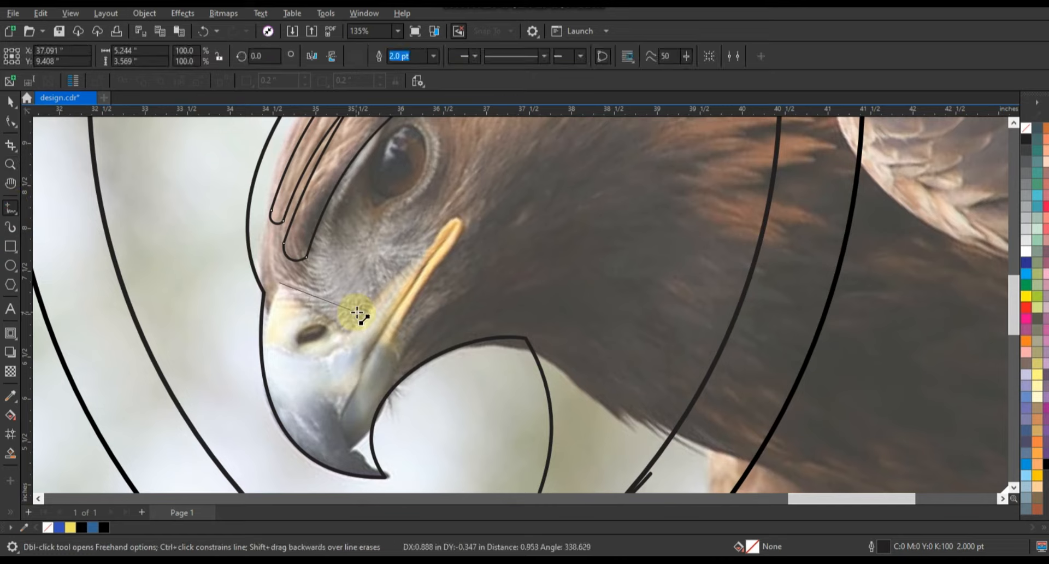
double_click(386, 300)
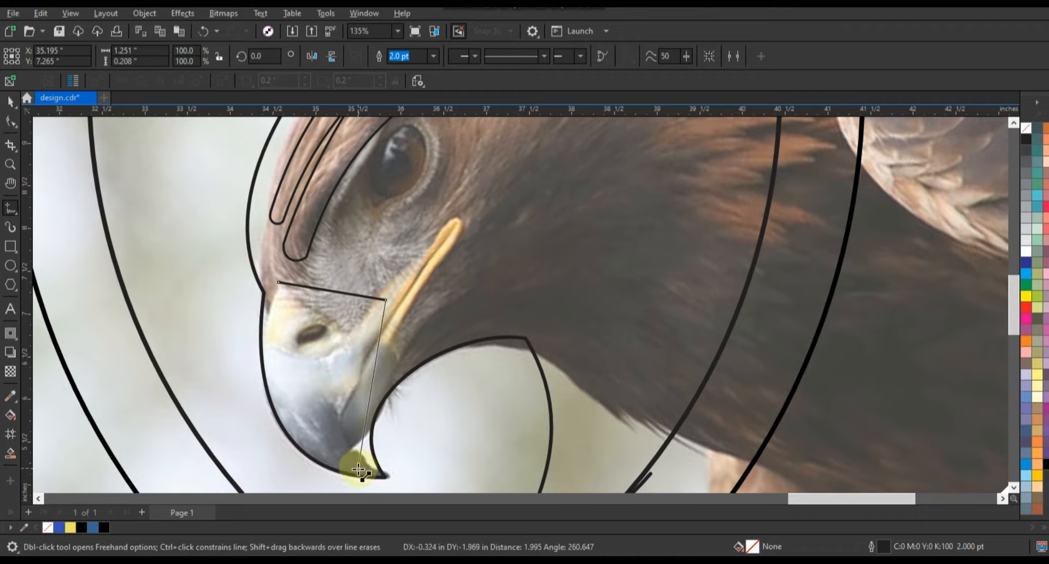
double_click(358, 470)
left_click(279, 282)
Step: Convert the beak triangle's segments to curves and bend its front edge to run parallel to the beak outline
left_click(10, 122)
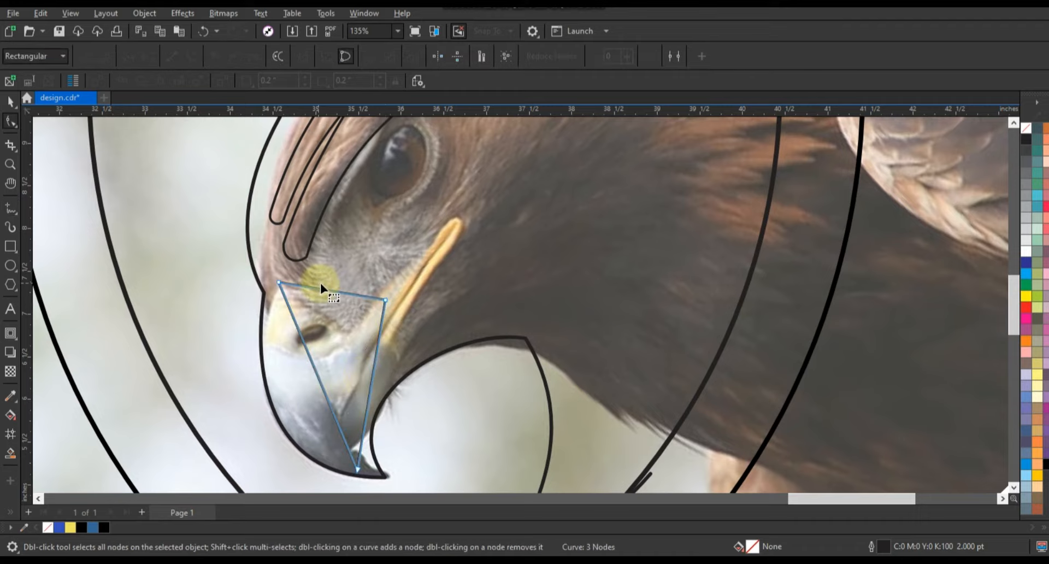
left_click_drag(277, 282, 277, 291)
left_click_drag(215, 260, 429, 472)
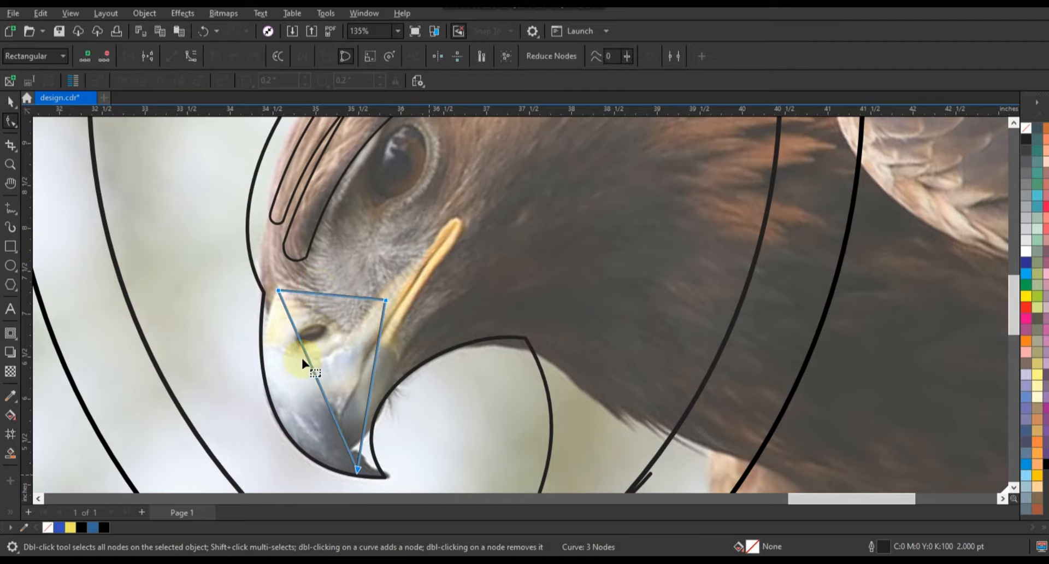
left_click_drag(323, 395, 288, 418)
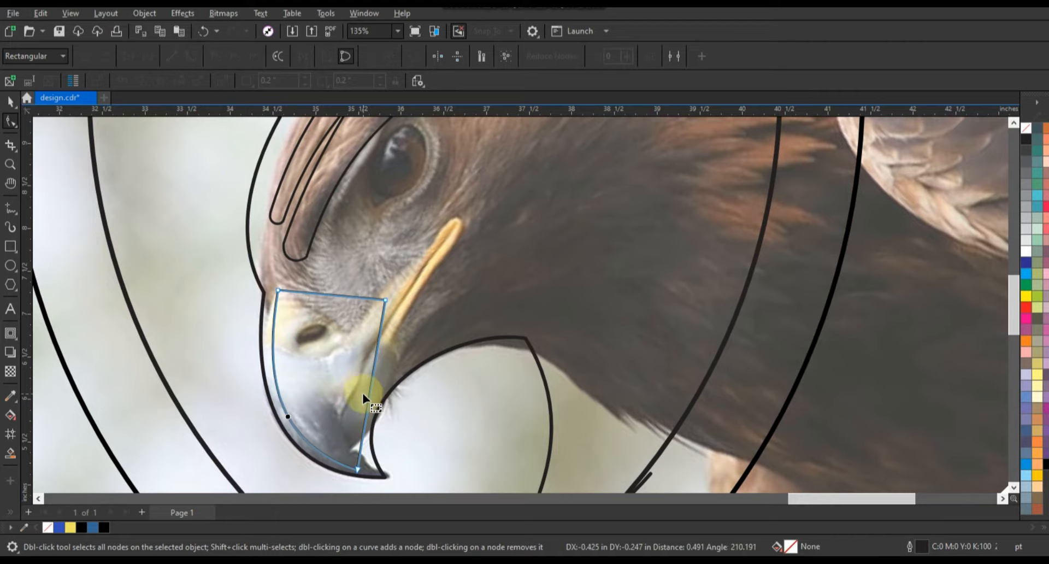
Step: Bend the beak shape's rear edge inward toward the nostril side and give its upper edge a slight curve
left_click_drag(381, 427, 337, 486)
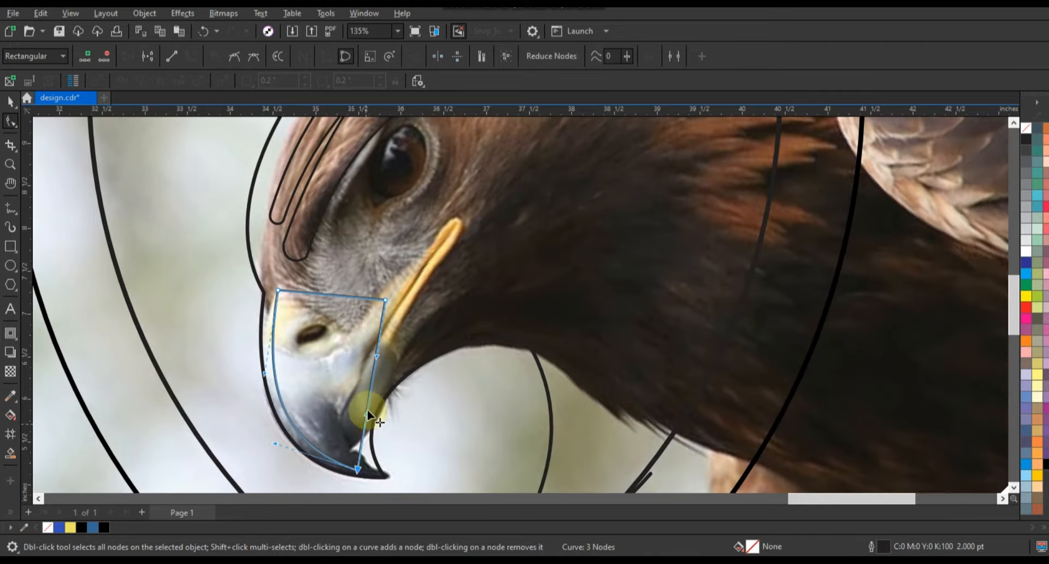
left_click(369, 405)
left_click(343, 394)
left_click_drag(368, 396, 338, 392)
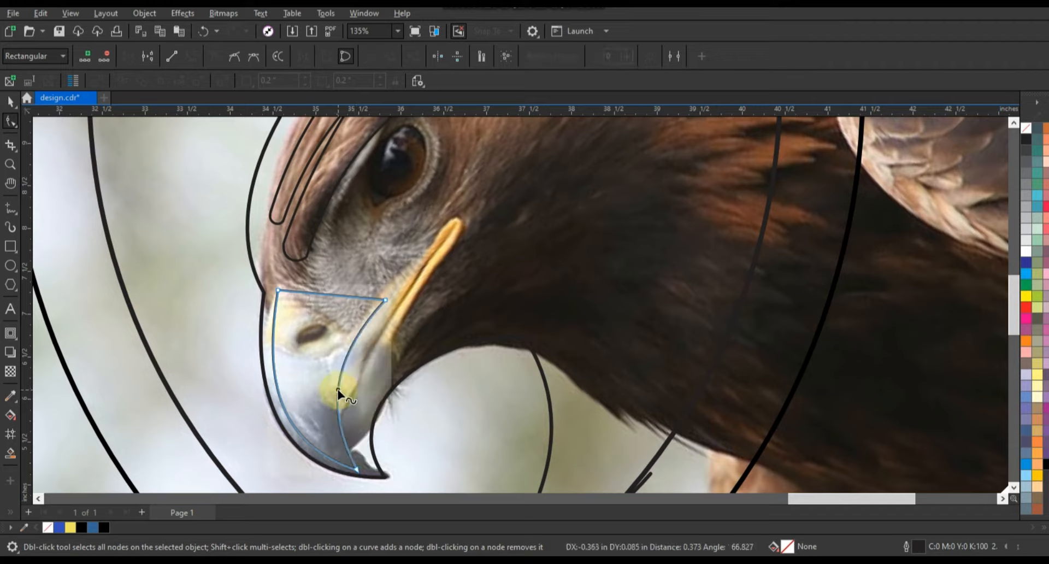
left_click(386, 301)
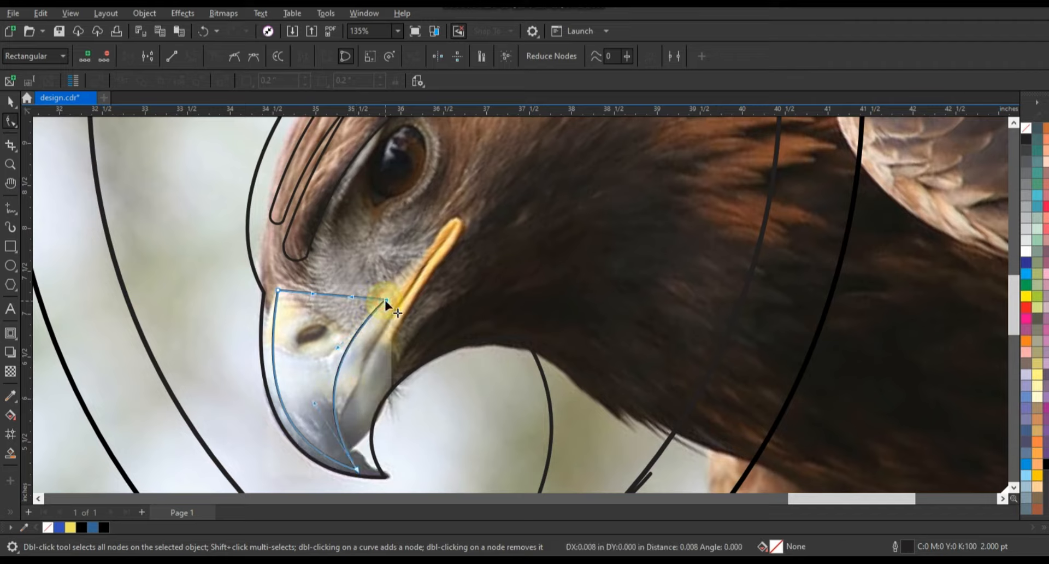
mouse_move(352, 296)
left_mouse_down()
mouse_move(354, 287)
mouse_move(315, 305)
mouse_move(354, 283)
mouse_move(314, 305)
left_mouse_up()
Step: Draw a second closed triangle about 0.69 by 1.87 in behind the first beak shape, narrowing to the beak tip, with straight Freehand segments
left_click(11, 208)
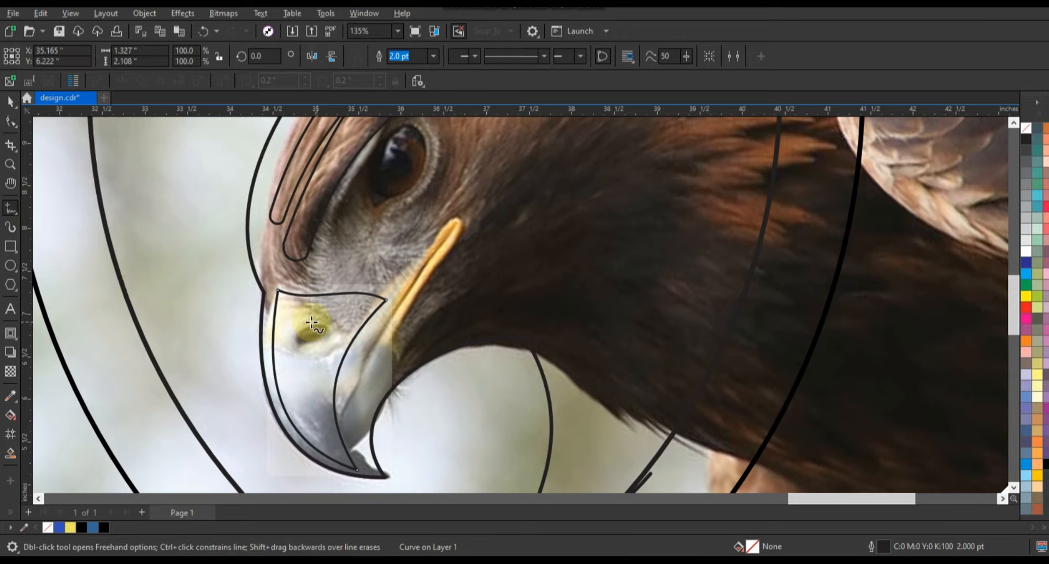
left_click(388, 310)
left_click(427, 341)
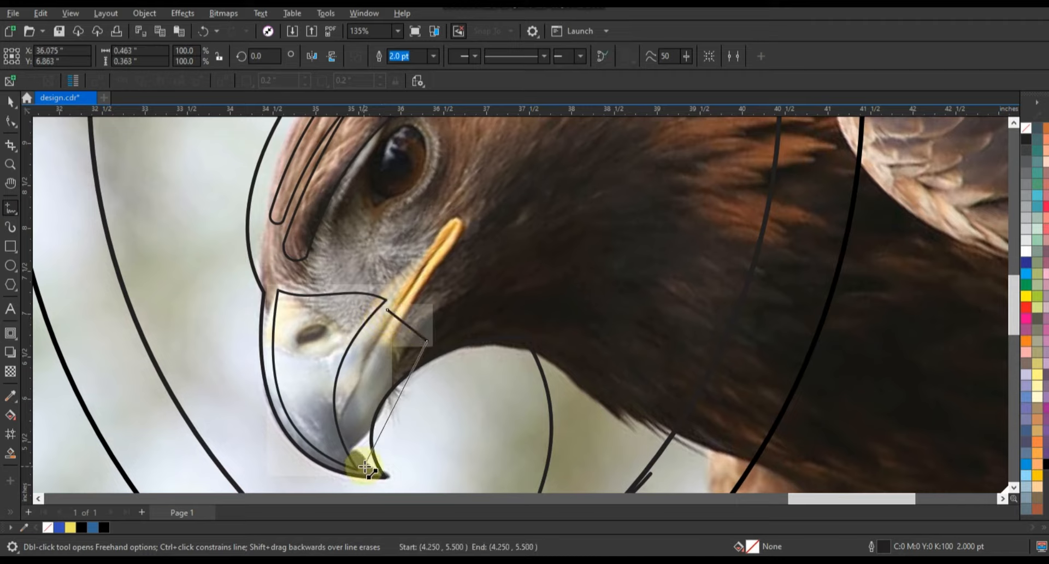
left_click(369, 468)
left_click(388, 310)
Step: Convert the second beak triangle's segments to curves and bend both long edges to follow the hooked beak
left_click(10, 120)
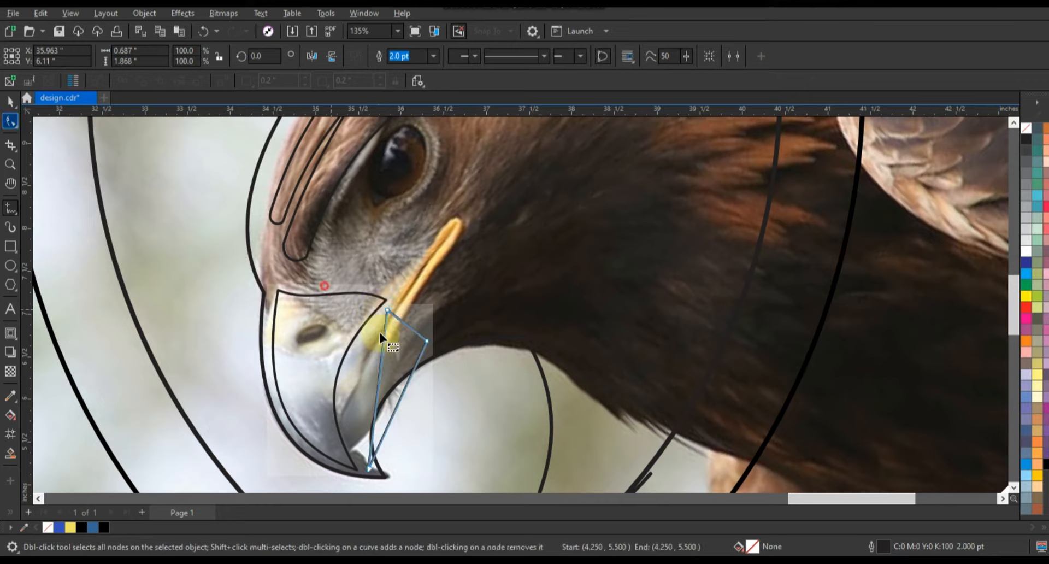
left_click_drag(469, 473, 470, 473)
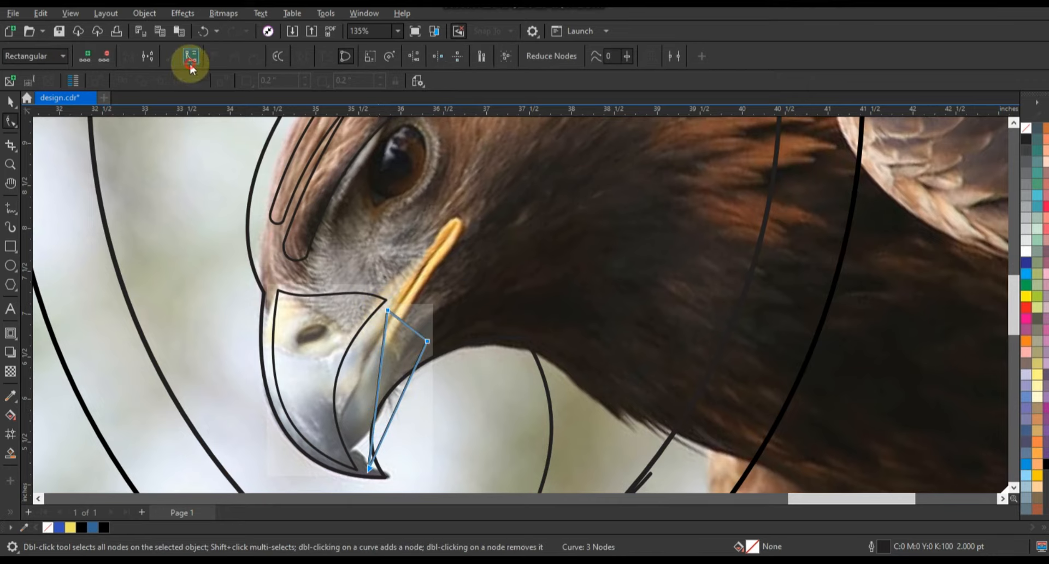
left_click_drag(374, 398, 344, 398)
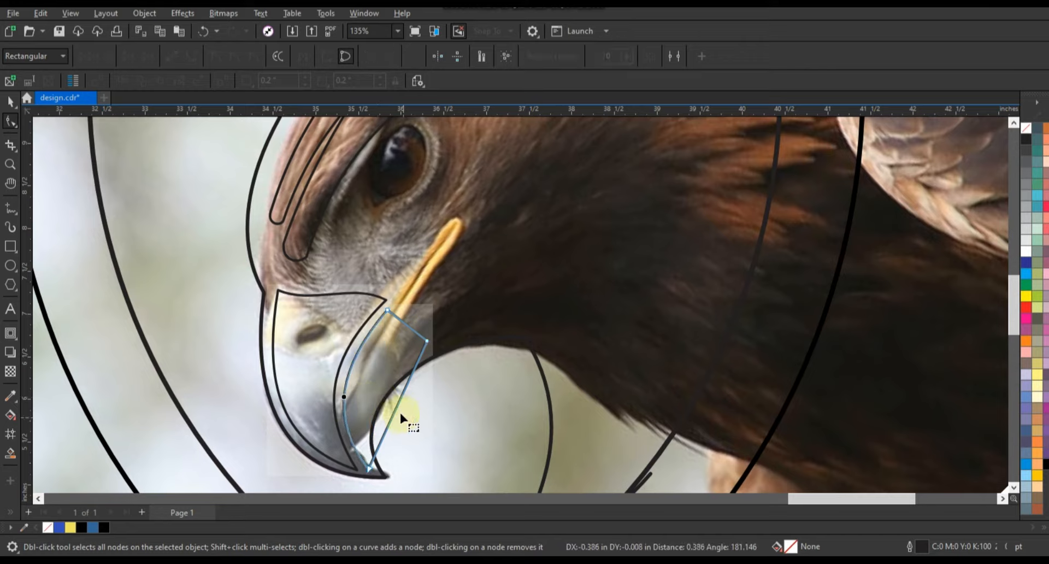
left_click_drag(394, 418, 368, 393)
Step: Move the rear beak shape's two upper corners back toward the jaw and make the short edge between them a straight line
left_click_drag(428, 342, 428, 345)
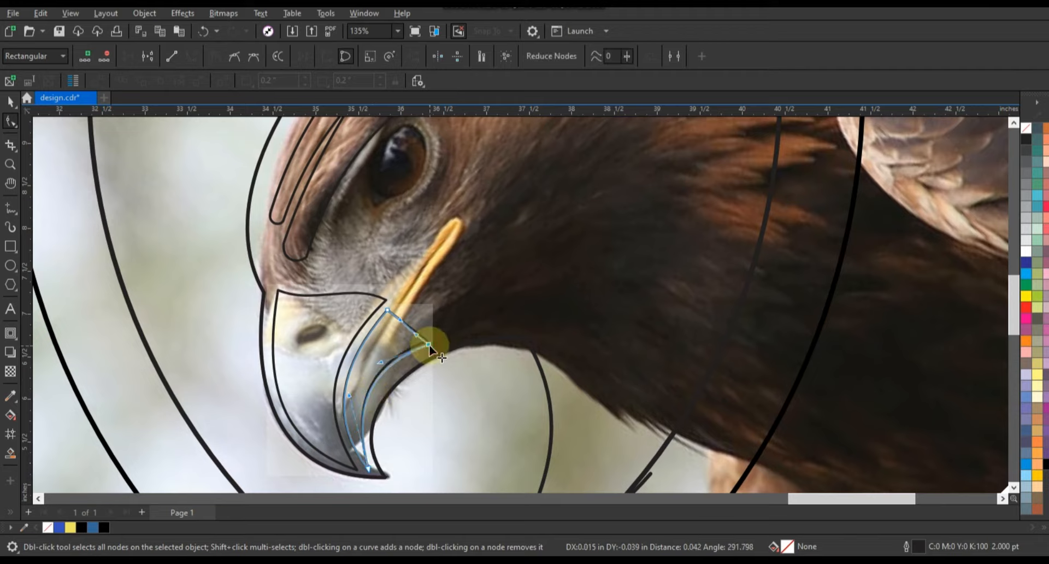
left_click_drag(353, 394, 376, 366)
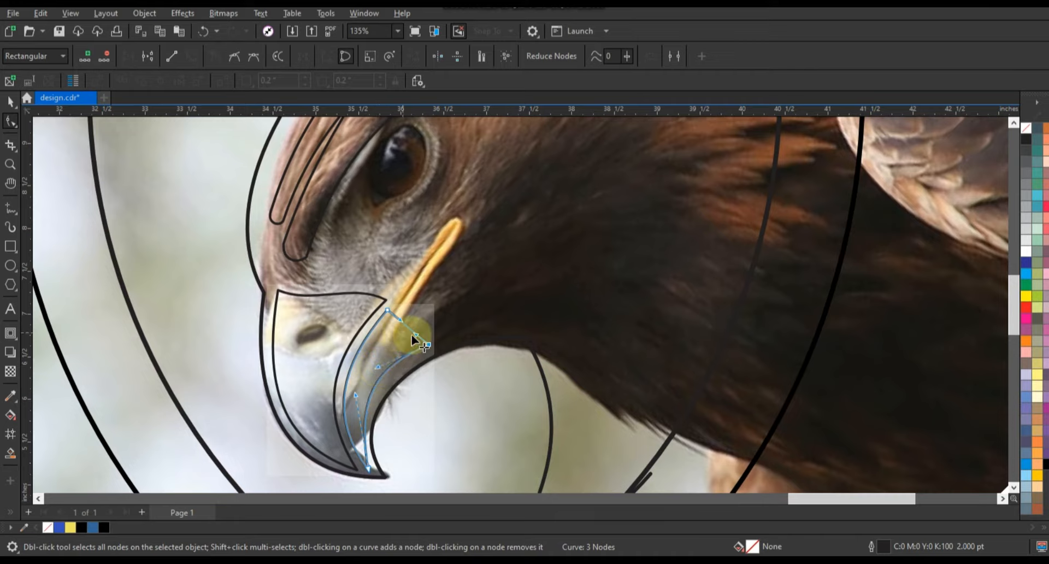
left_click_drag(428, 345, 398, 314)
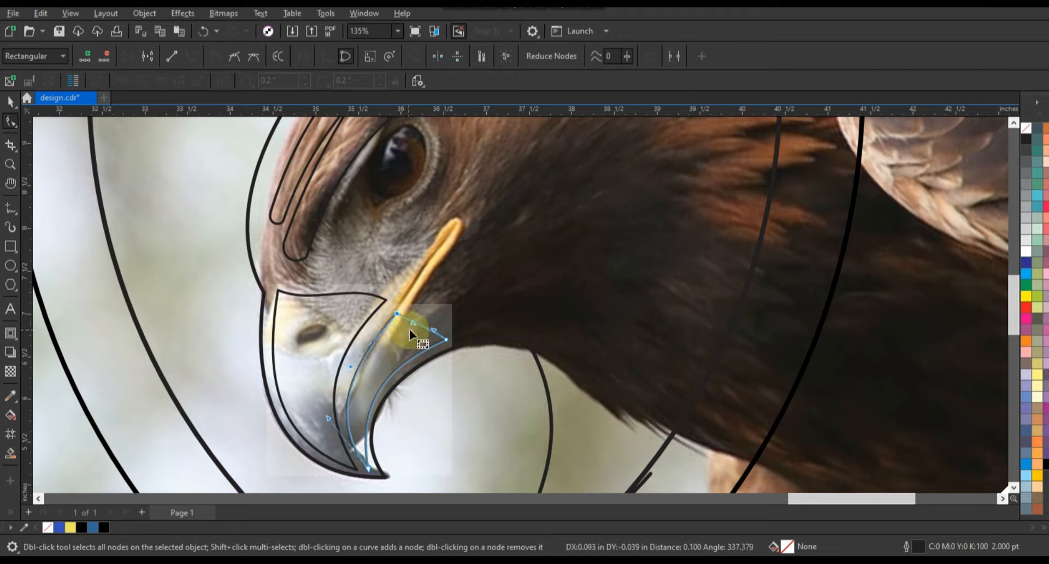
left_click(422, 327)
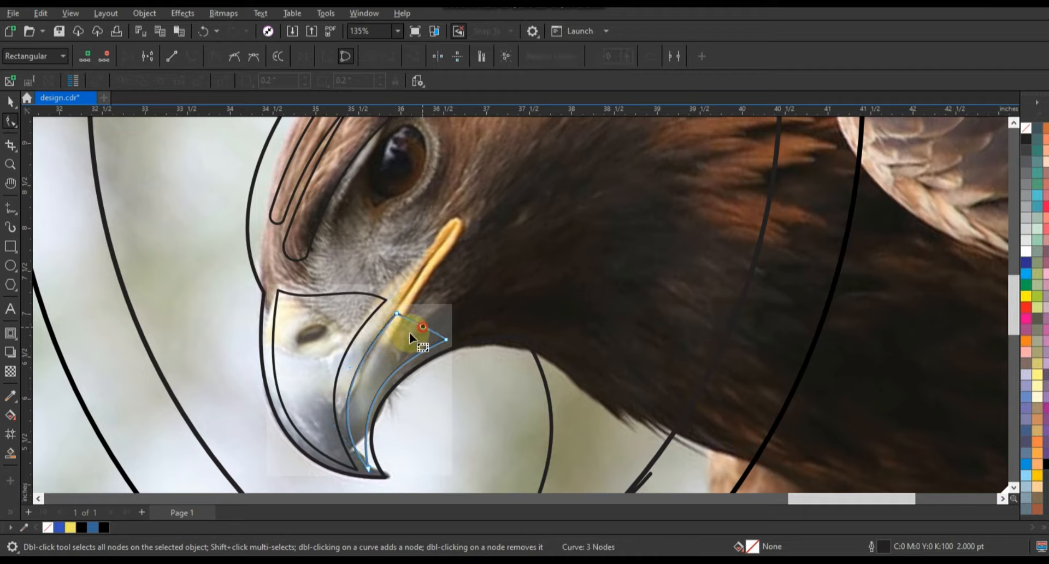
left_click(173, 57)
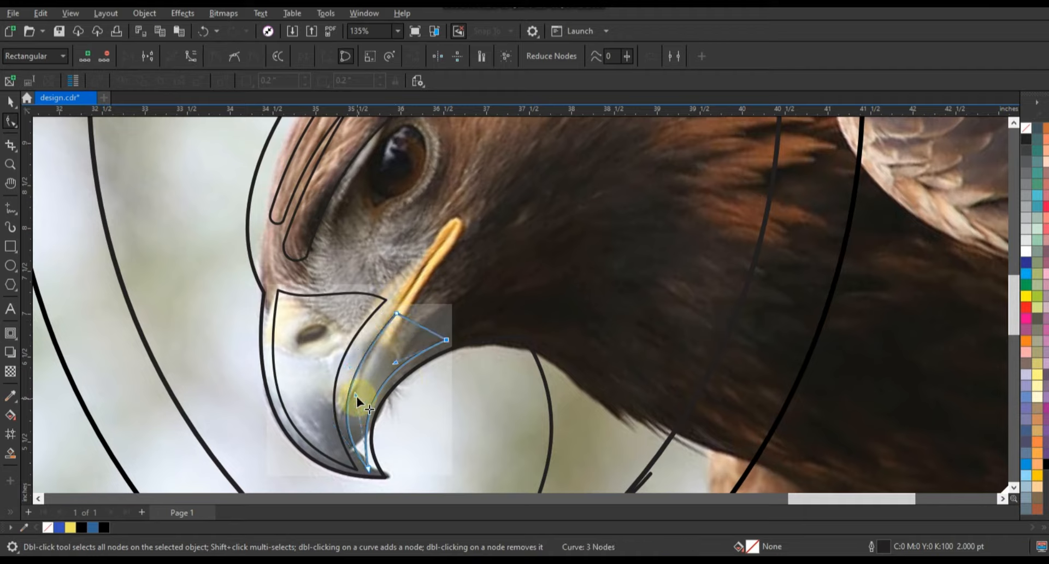
Step: Fine-tune the rear beak shape's front edge and lower tip so it leaves an even gap beside the first beak shape
mouse_move(355, 392)
left_mouse_down()
mouse_move(383, 420)
mouse_move(344, 383)
left_mouse_up()
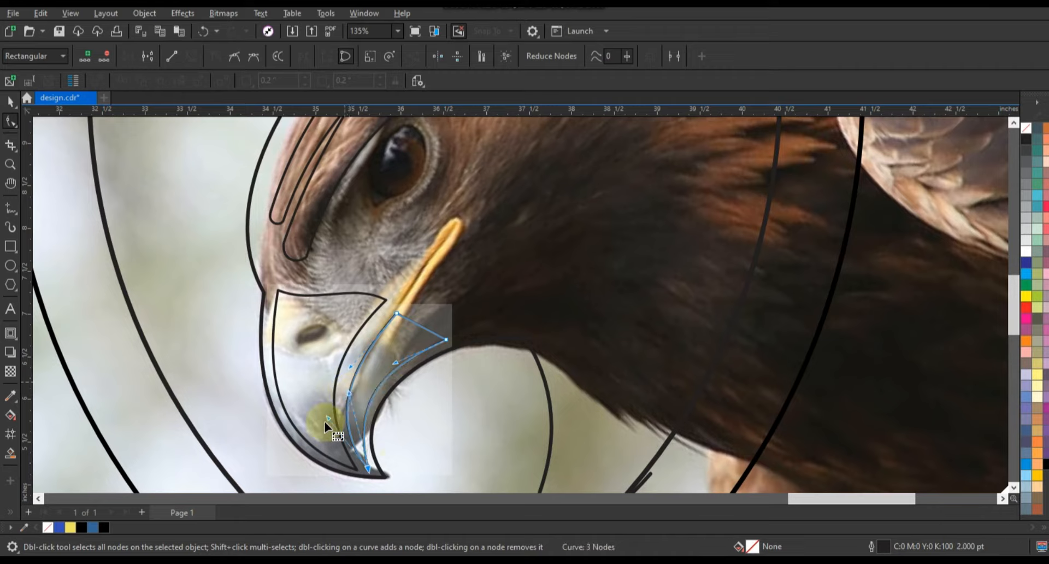
left_click(326, 415)
left_click(415, 322)
left_click(355, 369)
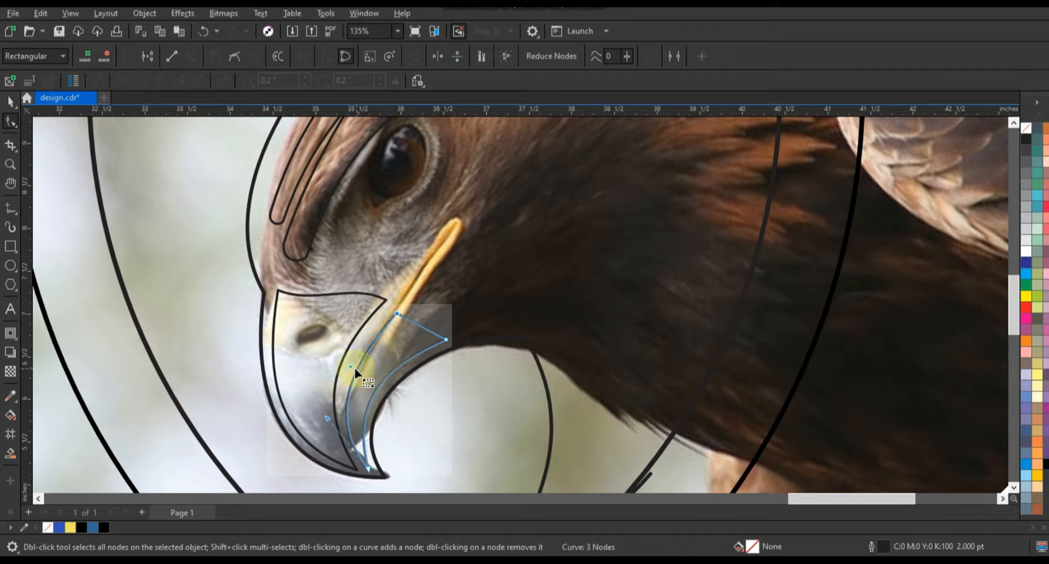
left_click_drag(351, 366, 346, 358)
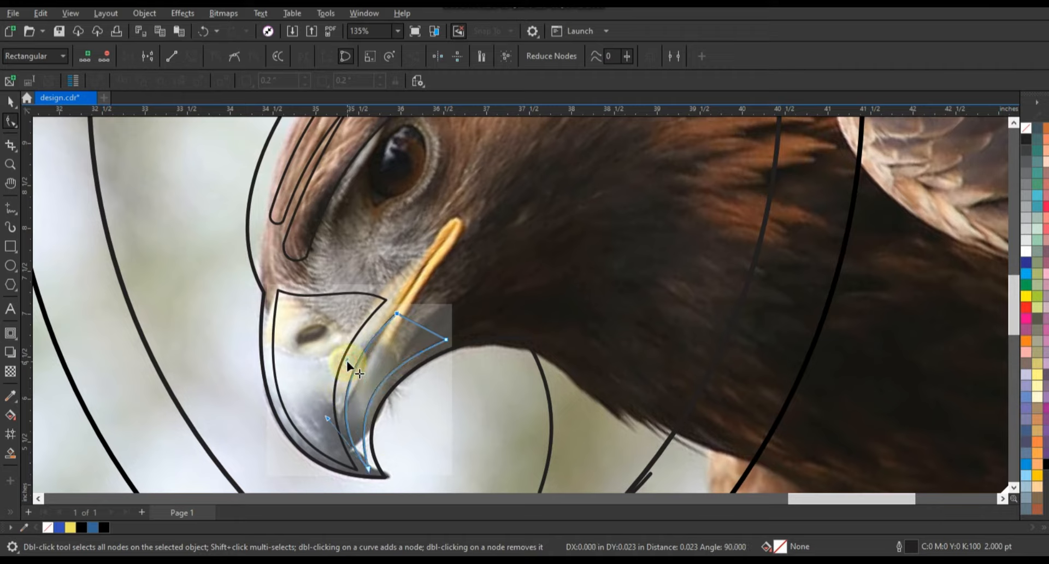
left_click(371, 464)
left_click_drag(371, 464, 363, 401)
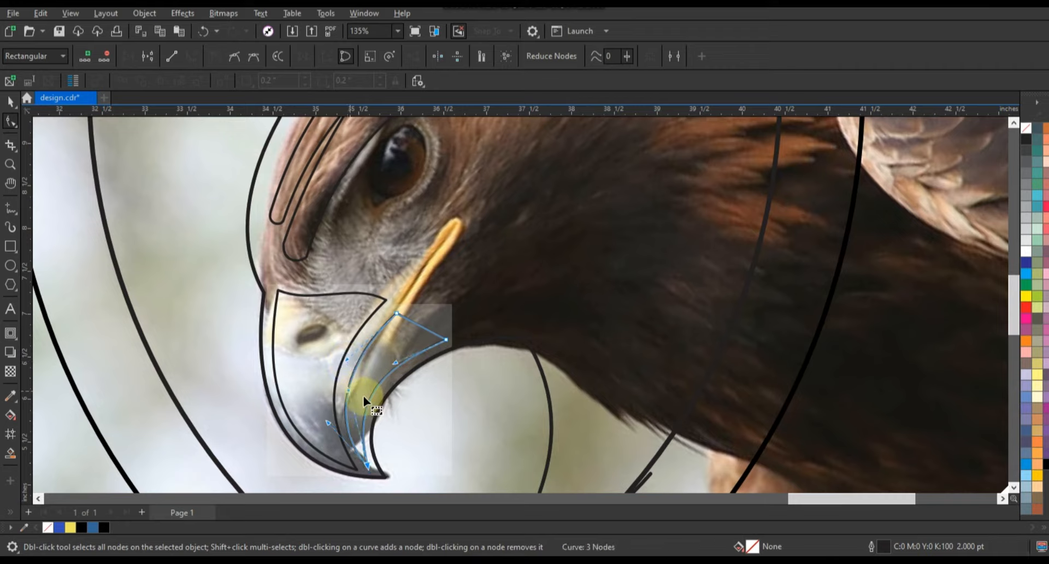
left_click(348, 387)
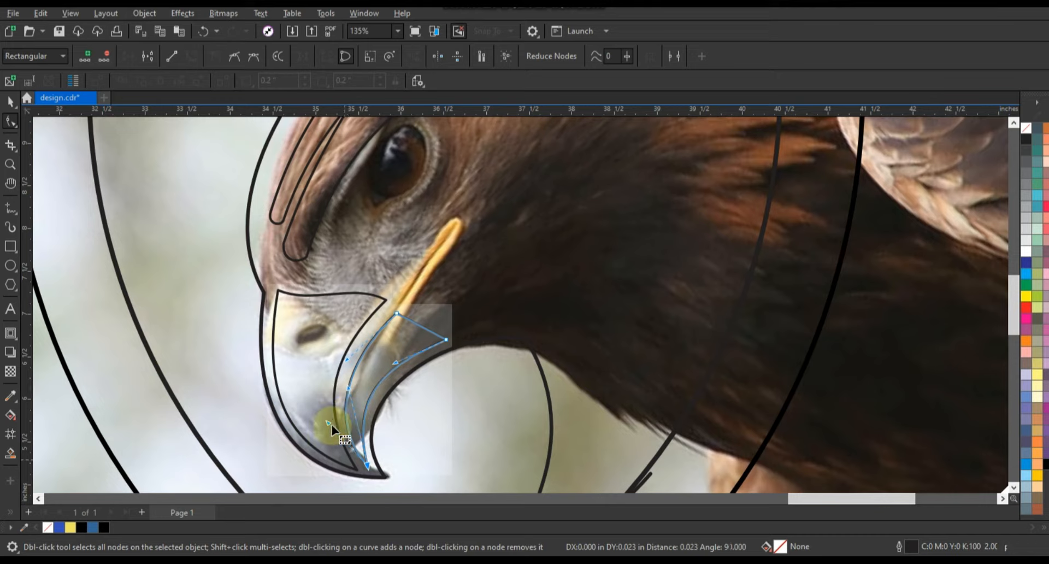
left_click_drag(329, 421, 329, 418)
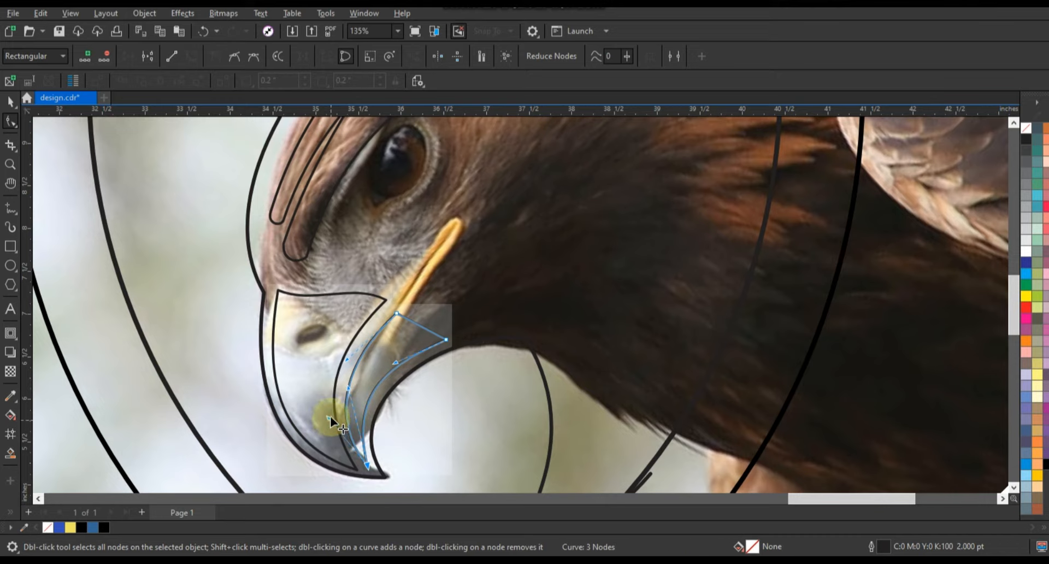
Step: Draw a closed eight-node face shape about 4.58 by 3.09 in under and behind the eye, with two long spikes toward the neck, using straight Freehand segments
scroll(281, 337, "down", 2)
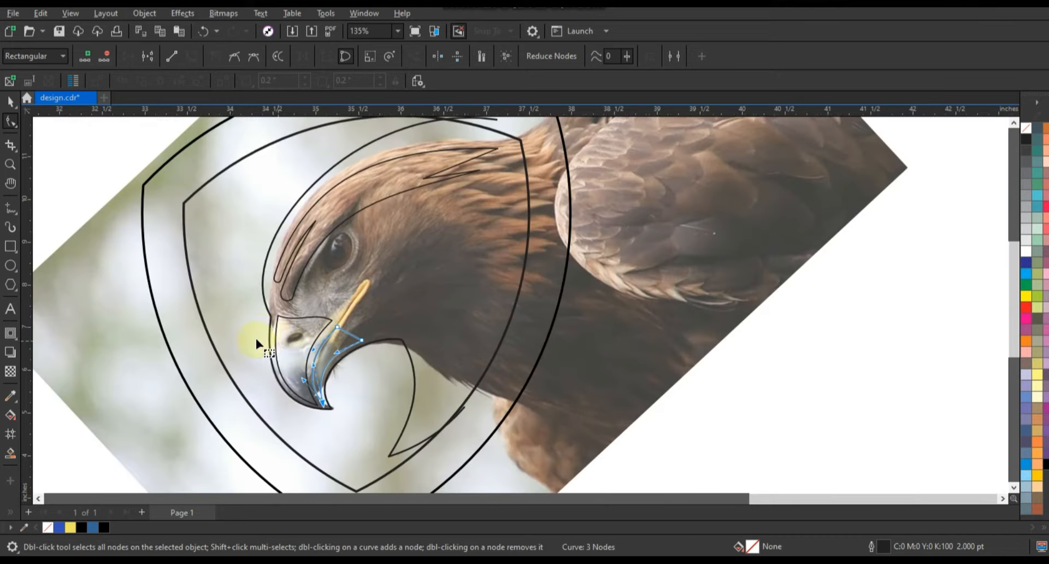
left_click(10, 164)
right_click(282, 250)
left_click_drag(353, 211, 734, 373)
left_click(11, 209)
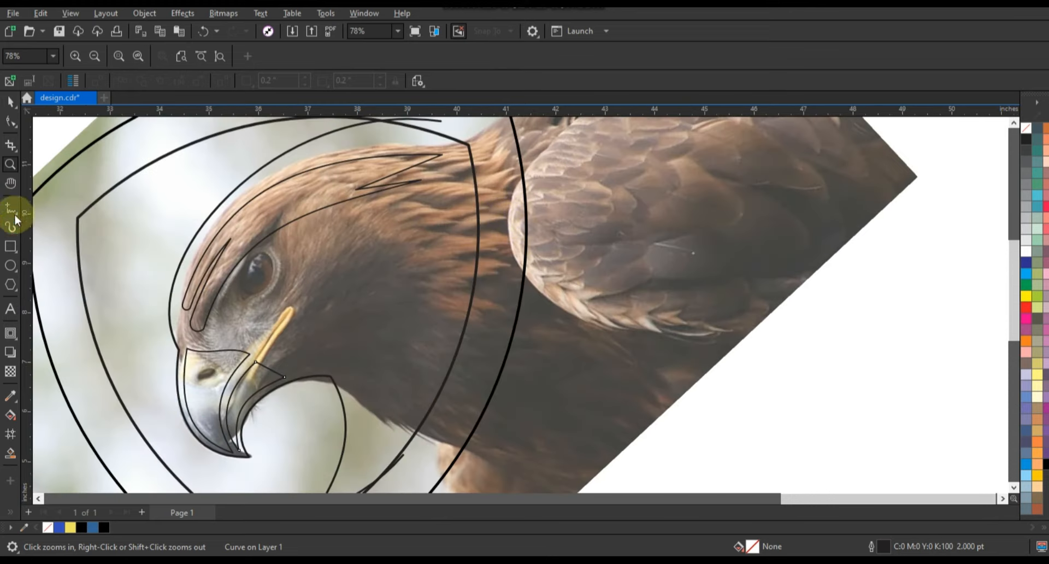
left_click(222, 322)
left_click(306, 243)
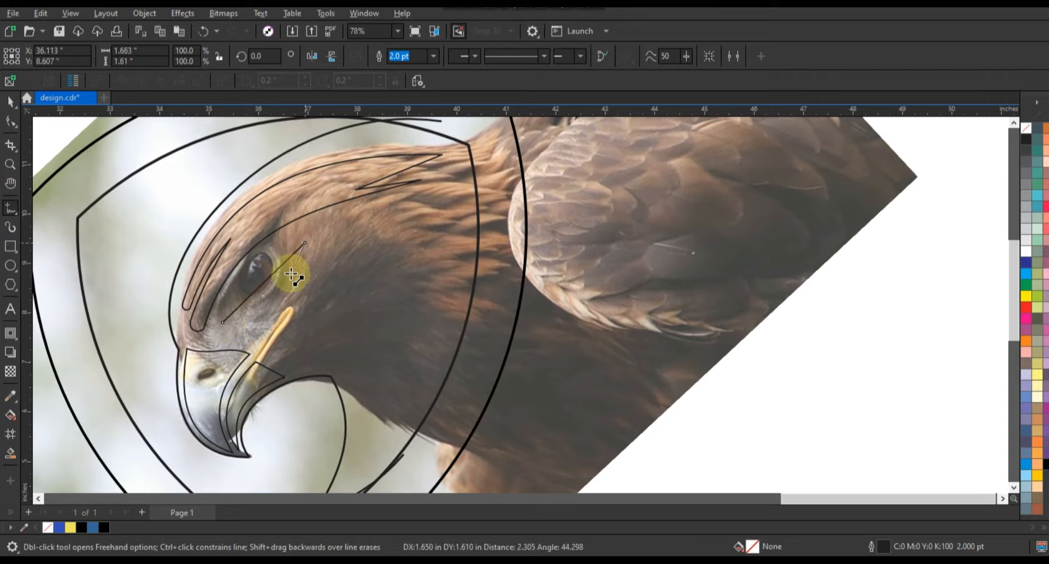
left_click(284, 285)
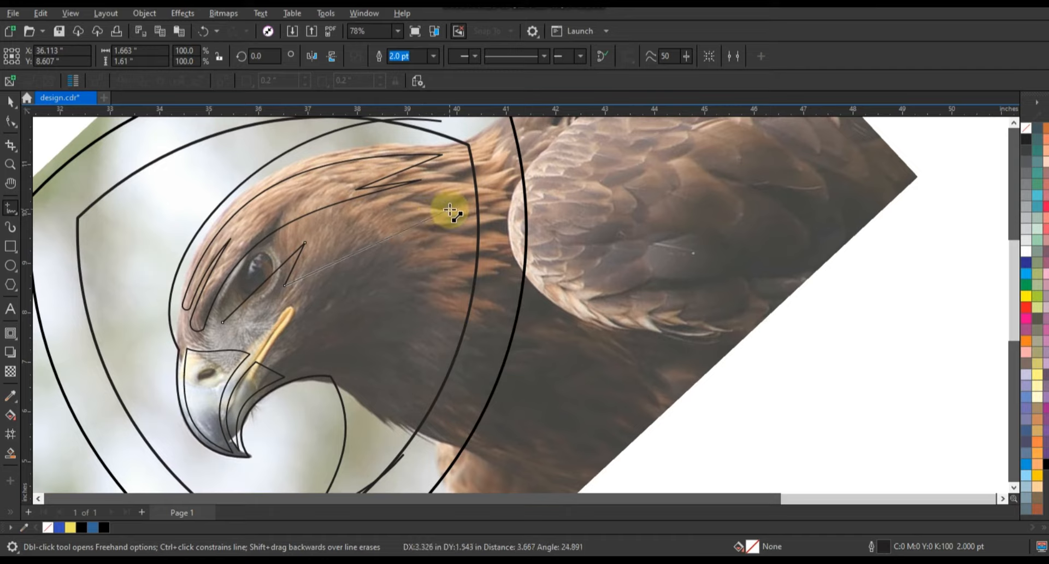
left_click(449, 209)
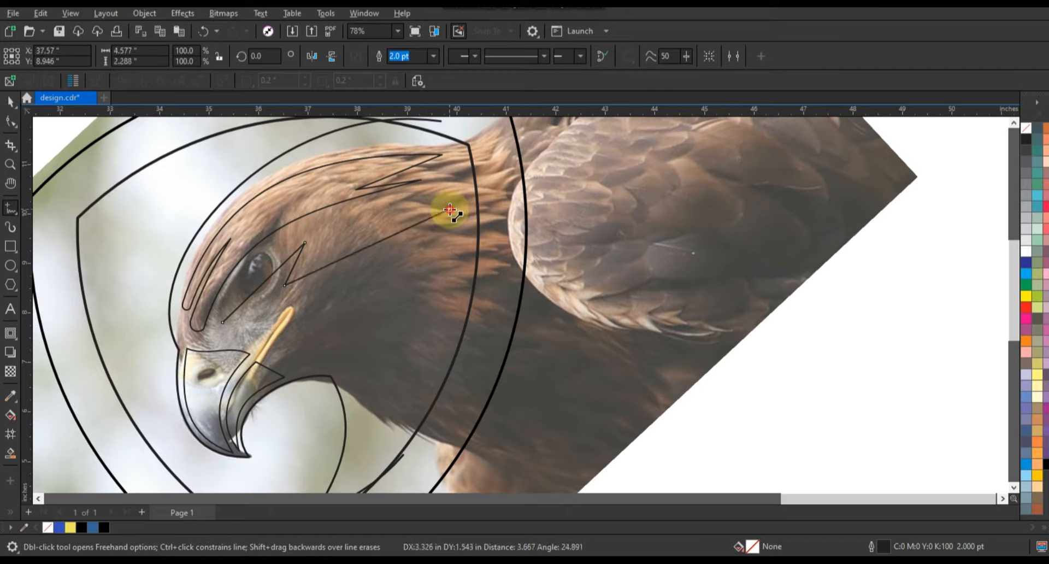
left_click(352, 310)
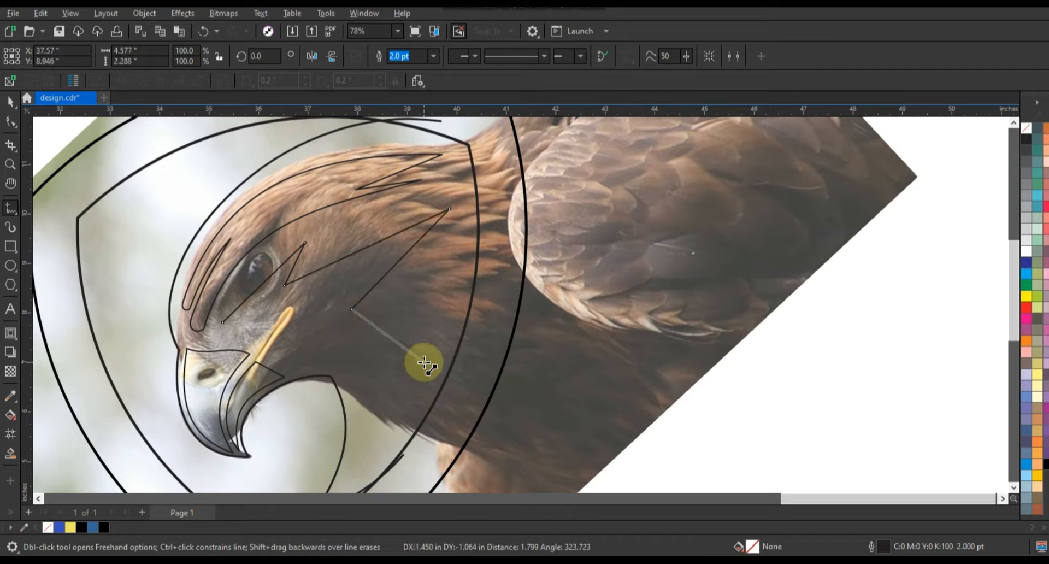
left_click(424, 363)
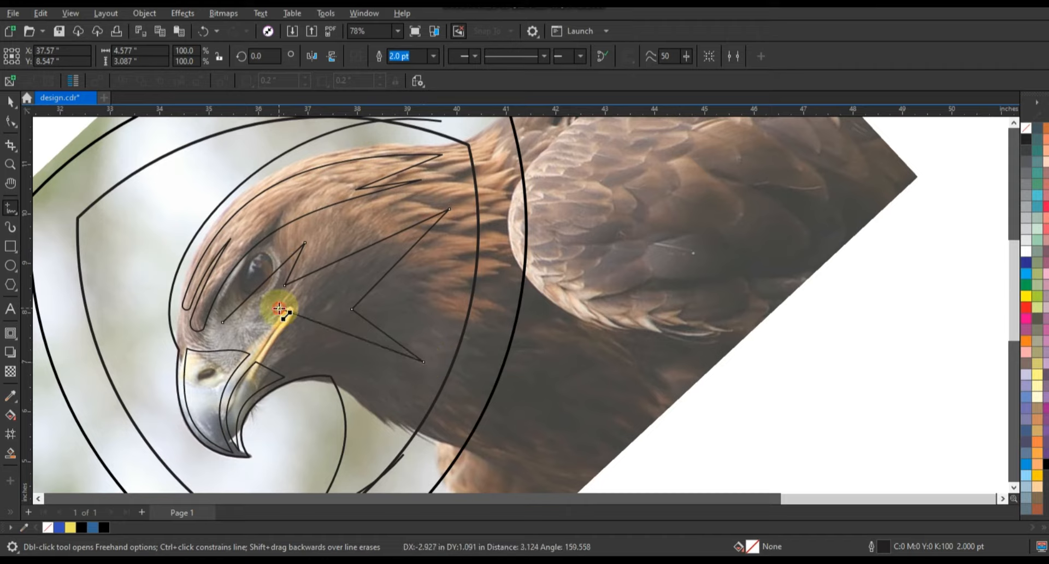
left_click(279, 310)
left_click(312, 330)
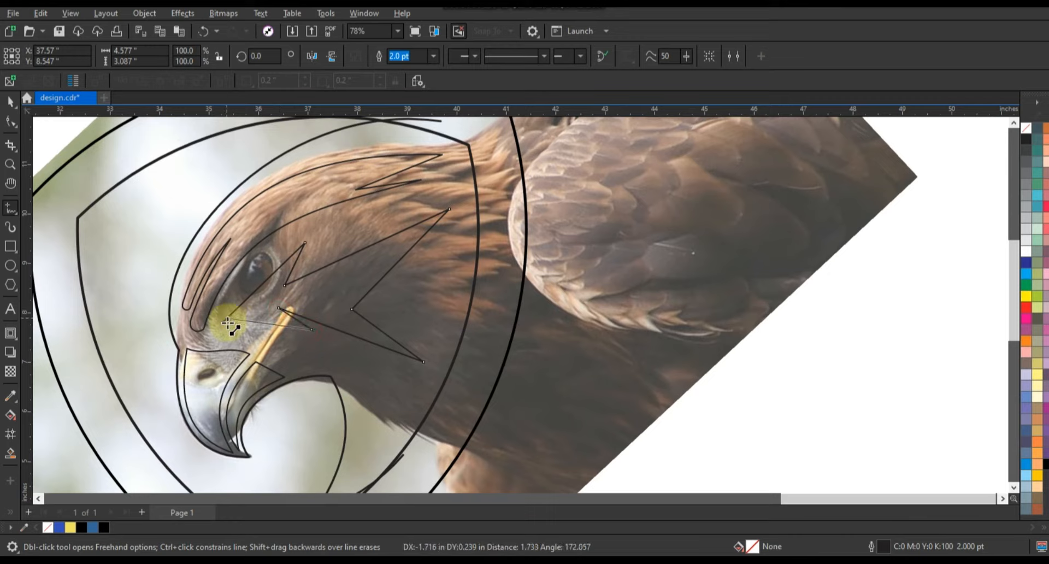
double_click(223, 322)
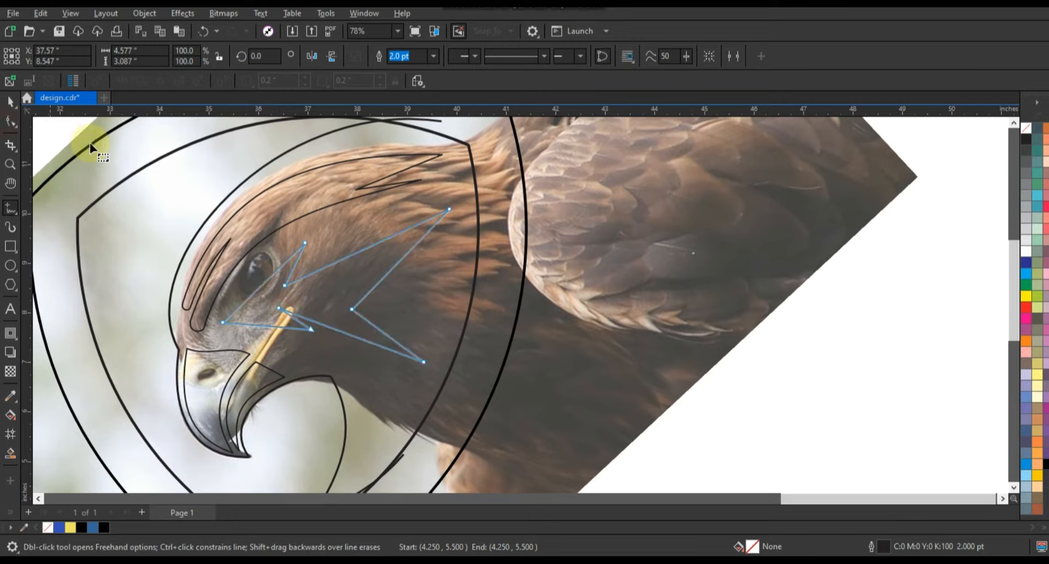
Step: Convert all the face shape's segments to curves and bend the upper spike's top edge and the edge under the eye
key("F10")
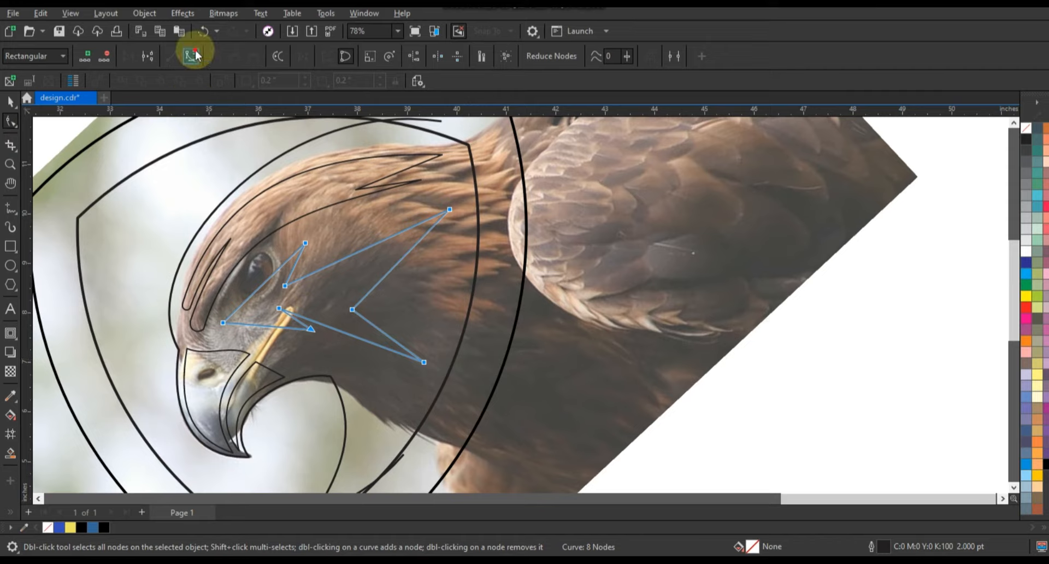
left_click(420, 195)
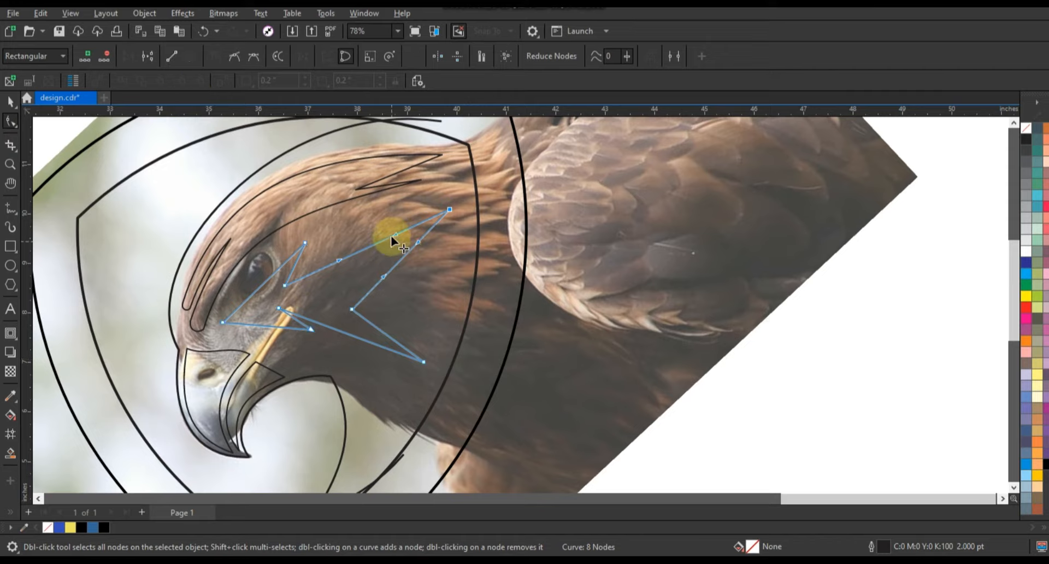
left_click_drag(394, 233, 328, 239)
left_click_drag(257, 287, 263, 294)
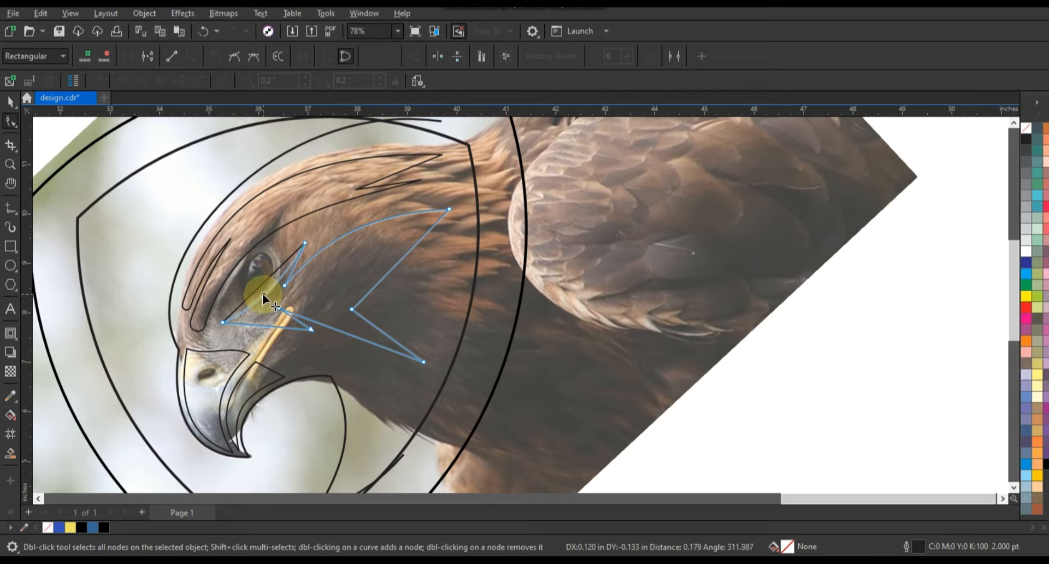
Step: Move the notch between the two long spikes toward the eye and bend the upper spike's lower edge to follow its top edge
left_click_drag(353, 308, 320, 294)
left_click_drag(351, 263, 333, 247)
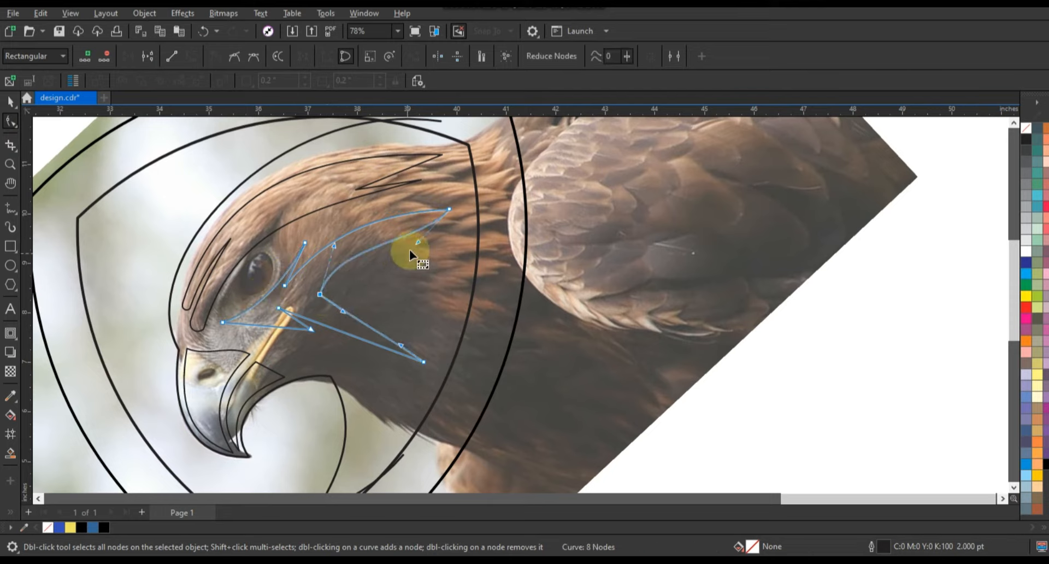
left_click_drag(399, 236, 335, 245)
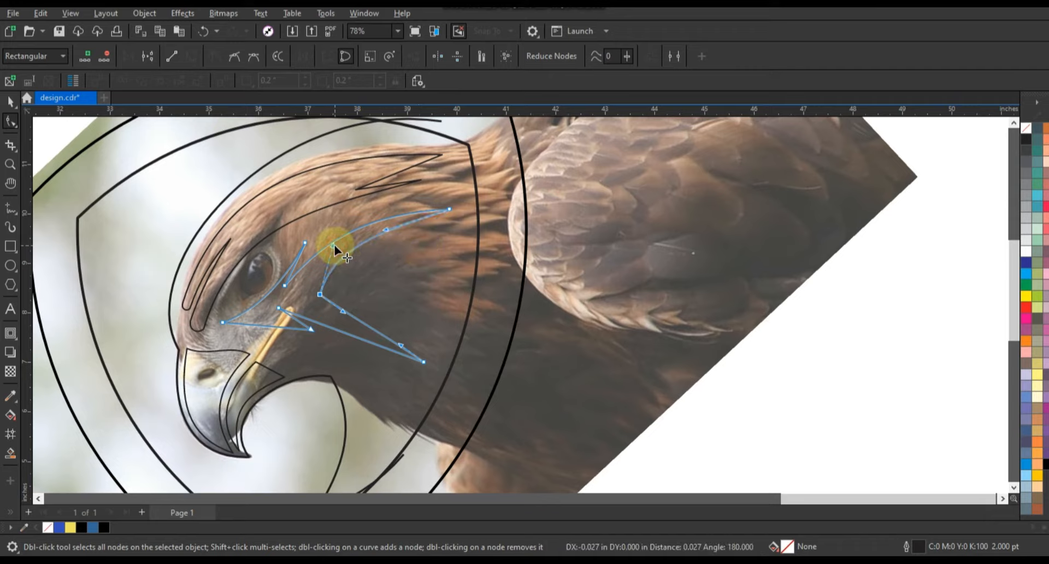
Step: Bend both edges of the lower long spike and the edges of the short points behind the eye and at the mouth corner
mouse_move(361, 319)
left_mouse_down()
mouse_move(366, 311)
mouse_move(342, 326)
left_mouse_up()
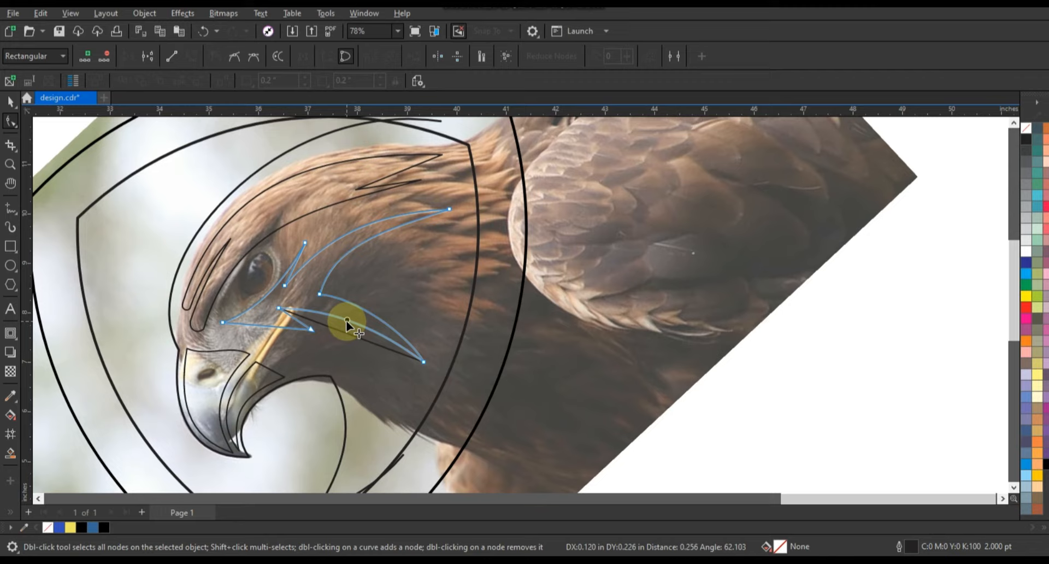
left_click_drag(347, 321, 299, 265)
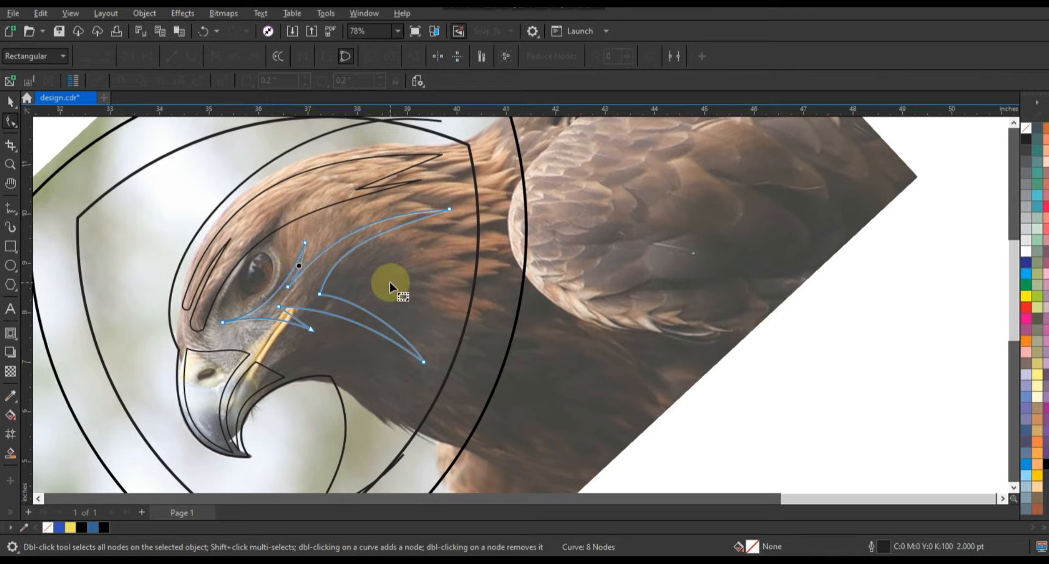
left_click_drag(291, 316, 290, 345)
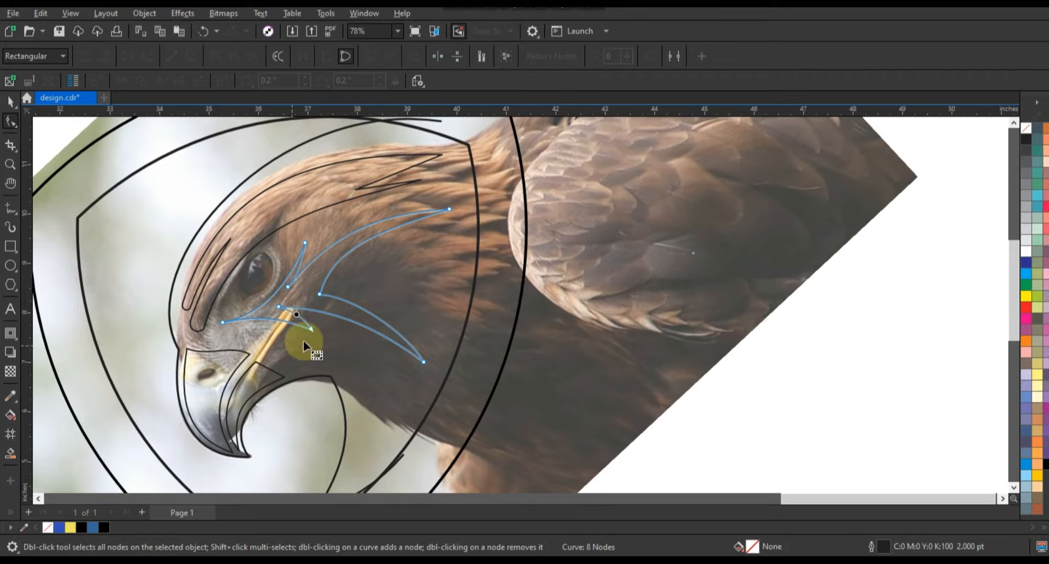
Step: Draw a closed two-node eye shape about 0.88 by 0.87 in over the eye and curve its lower side along the eyelid
left_click(10, 163)
left_click_drag(182, 201, 515, 346)
left_click(11, 207)
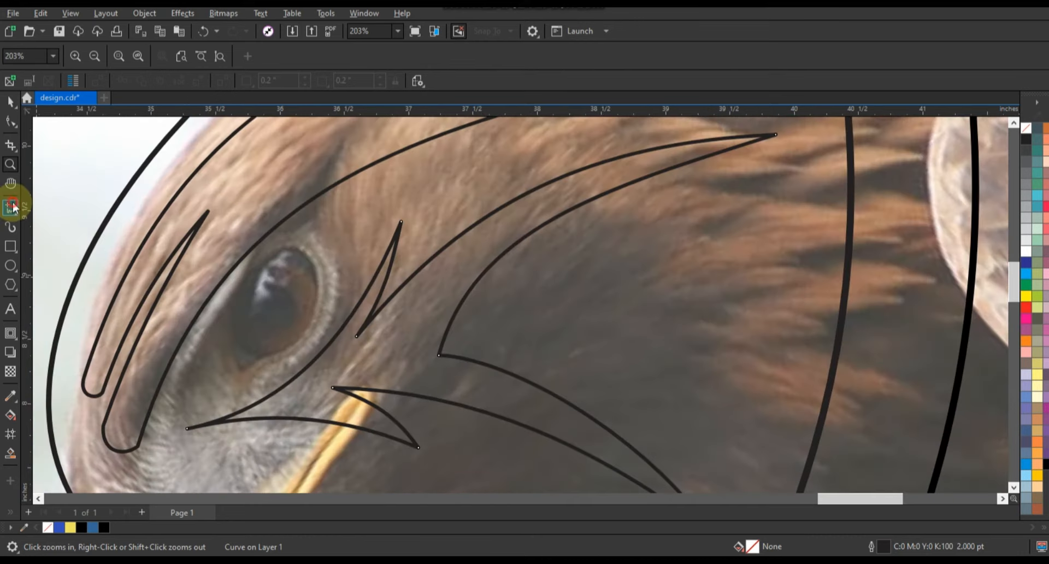
left_click(323, 248)
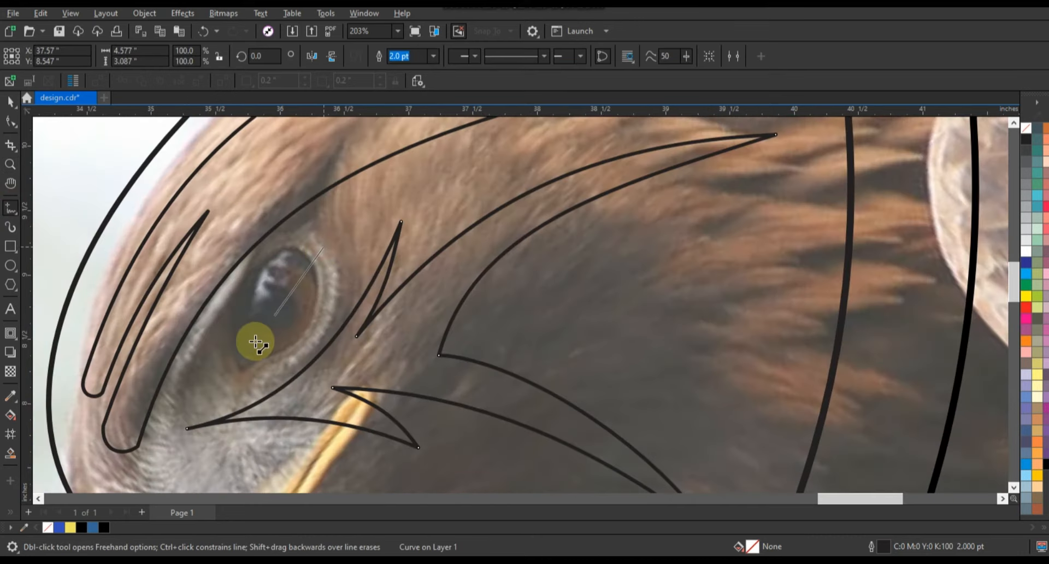
left_click(210, 358)
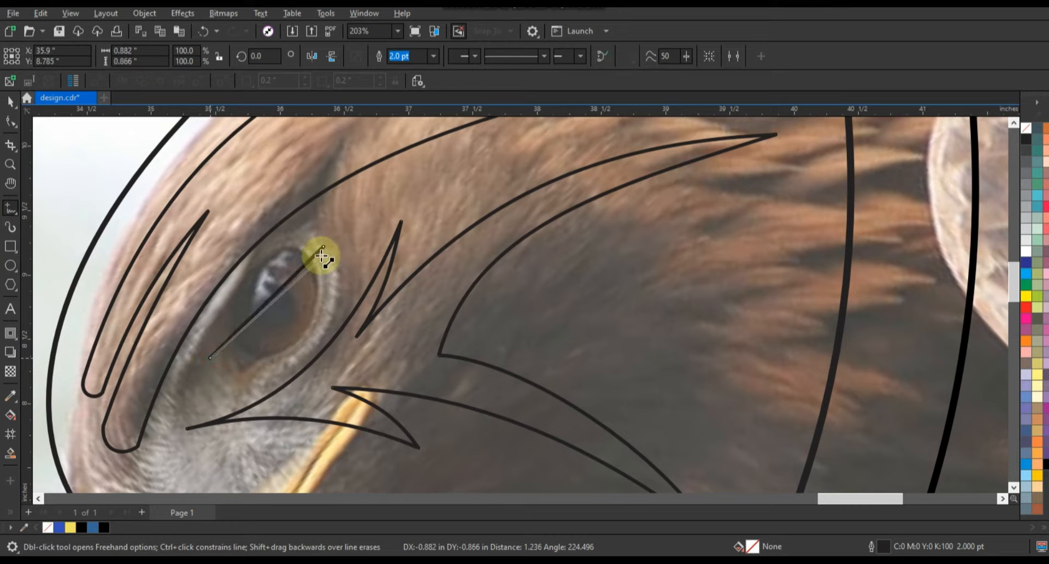
left_click(10, 121)
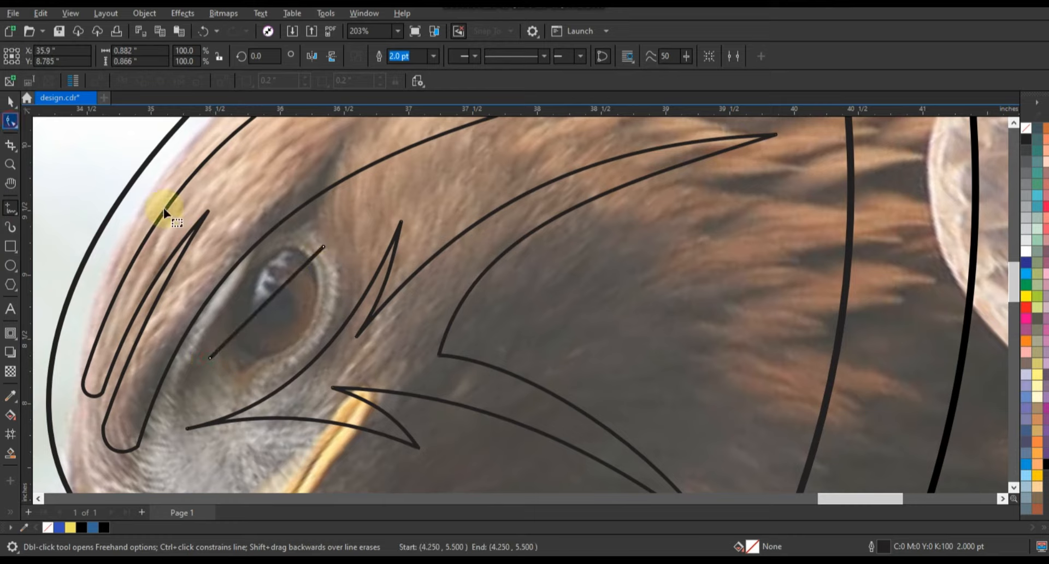
left_click_drag(406, 387, 408, 389)
left_click(189, 56)
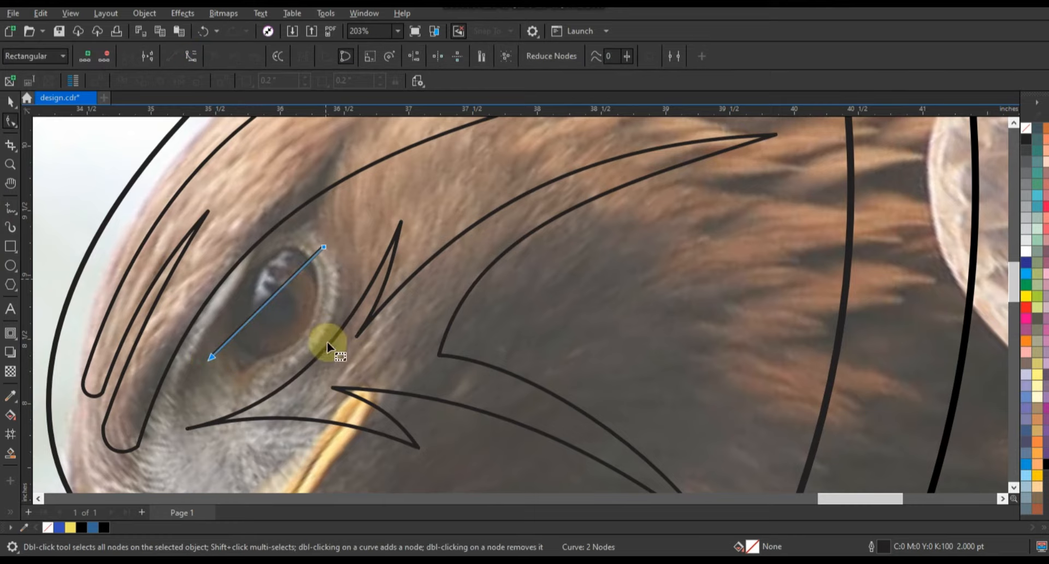
left_click_drag(265, 306, 287, 354)
Step: Draw a smaller closed two-node pupil shape about 0.59 by 0.57 in along the eye's upper edge from its front corner
left_click(10, 208)
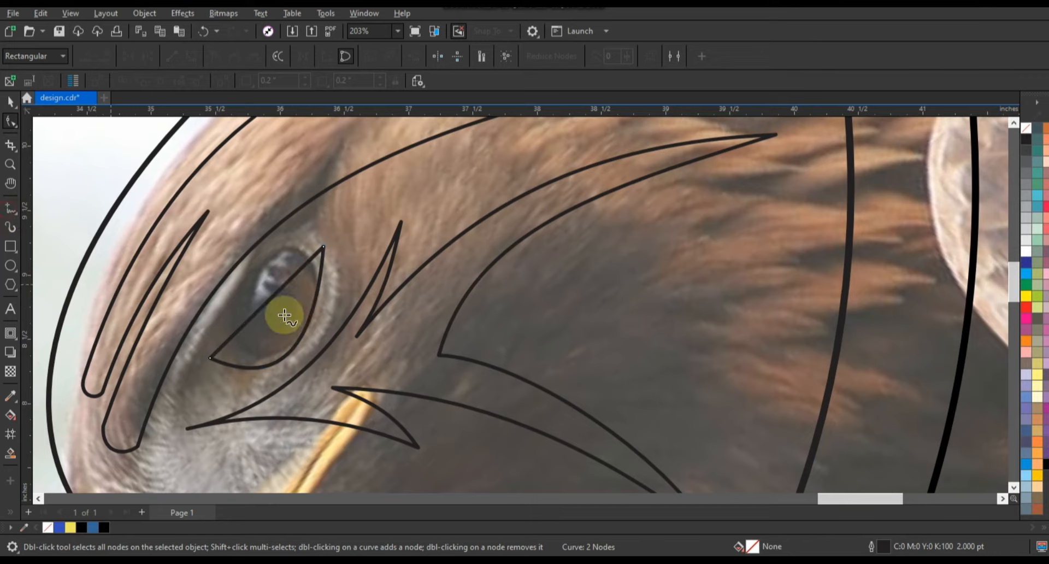
left_click(212, 357)
left_click(288, 281)
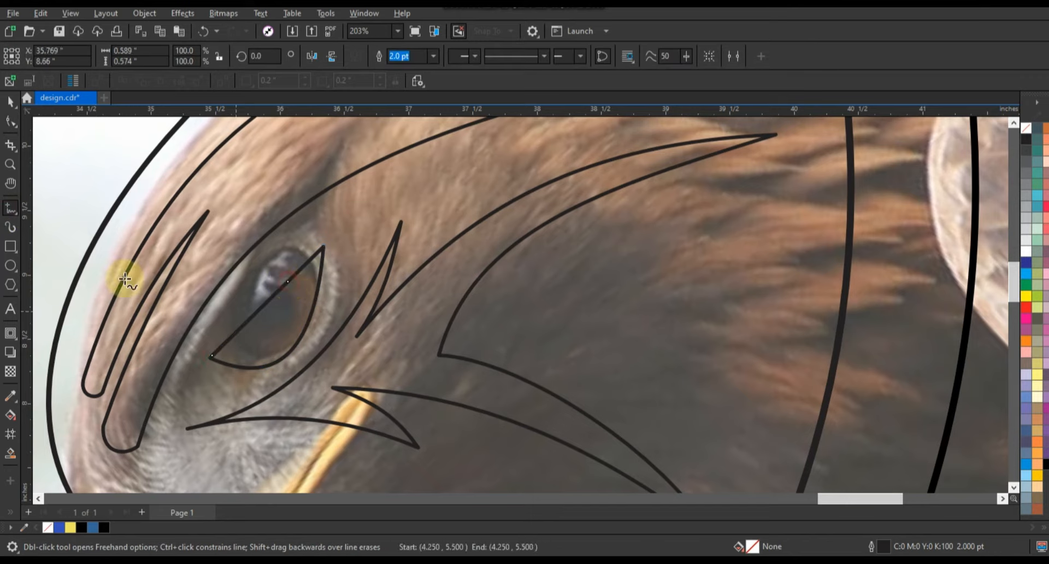
Step: Convert the pupil shape's segments to curves and bend its lower side into a full arc that meets the eye outline at the front corner
left_click(11, 121)
left_click_drag(97, 194, 315, 367)
left_click(191, 57)
left_click_drag(265, 336, 270, 344)
left_click(213, 355)
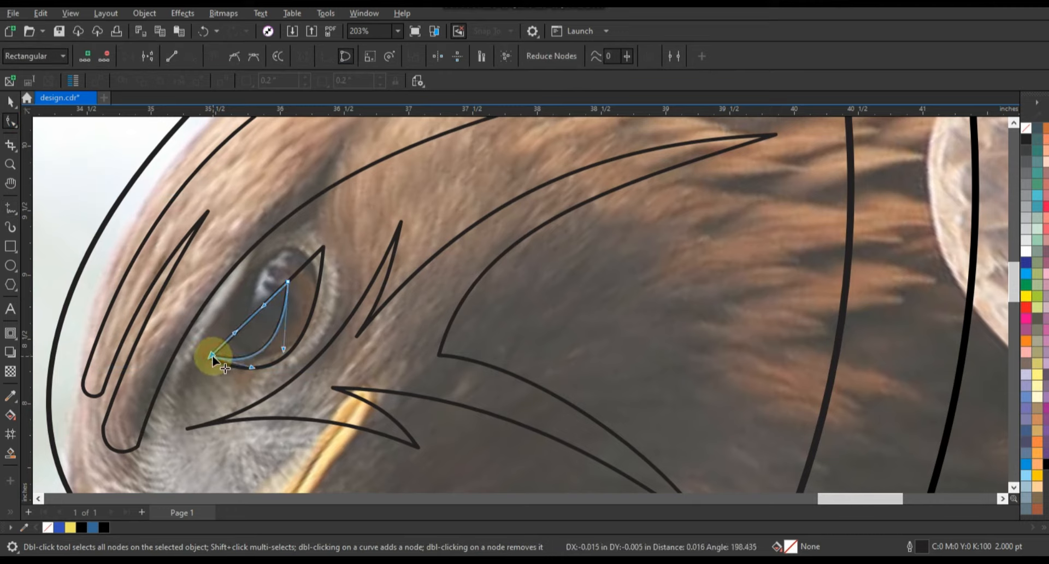
mouse_move(251, 368)
left_mouse_down()
mouse_move(295, 363)
mouse_move(251, 382)
left_mouse_up()
left_click_drag(287, 301, 290, 279)
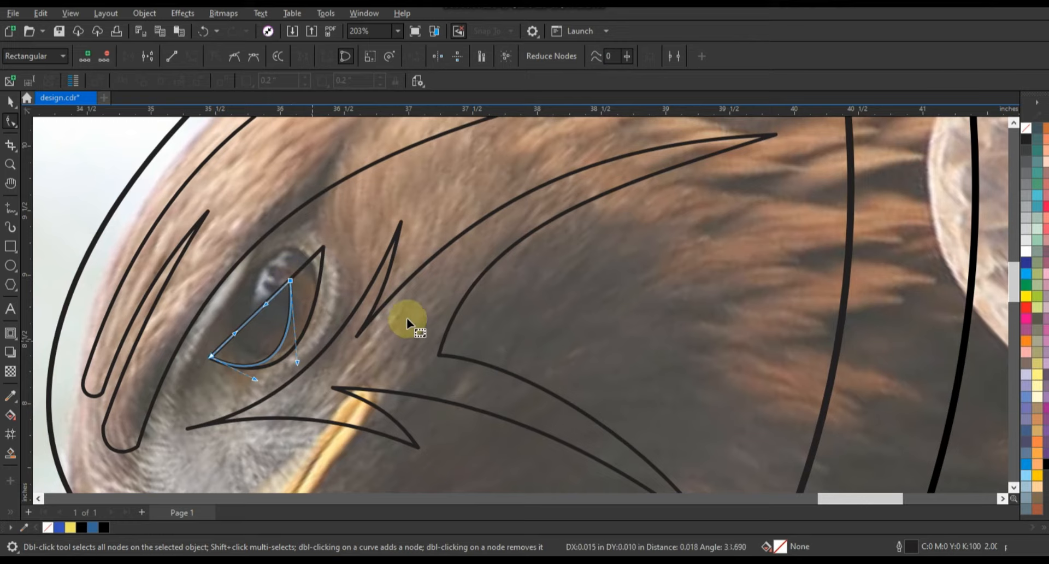
Step: Move the shield and eagle-head outlines together off the photo onto the blank area to its right
scroll(359, 266, "down", 1)
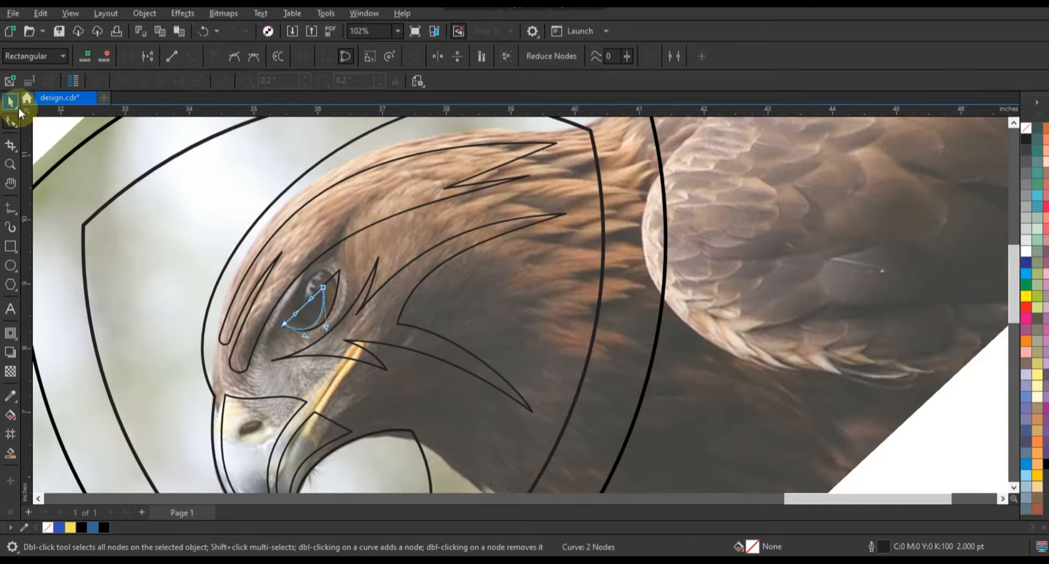
left_click(11, 102)
scroll(454, 285, "down", 2)
key("space")
left_click_drag(257, 187, 536, 402)
left_click_drag(441, 300, 749, 310)
scroll(749, 314, "up", 3)
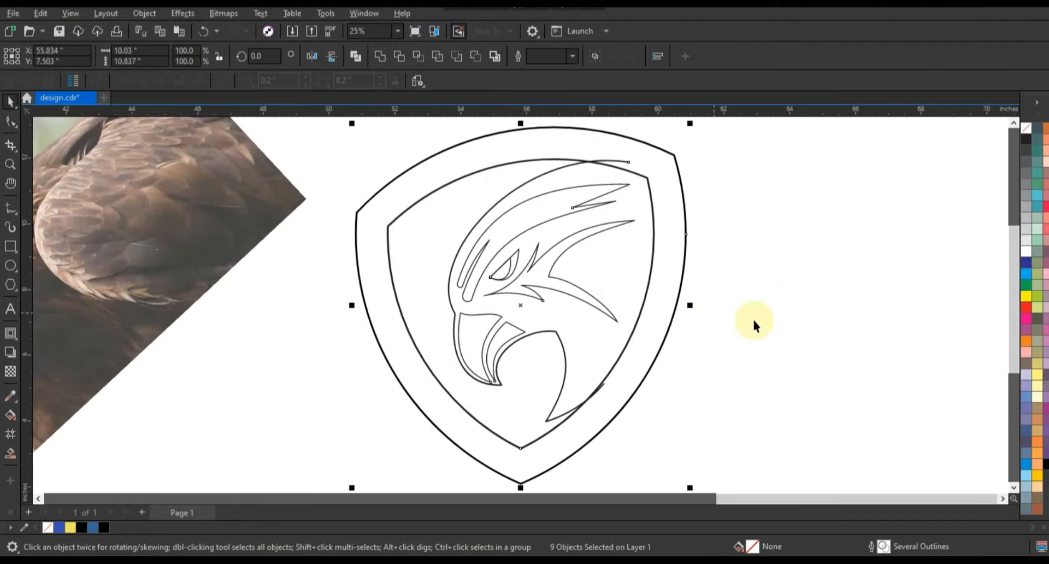
left_click(768, 321)
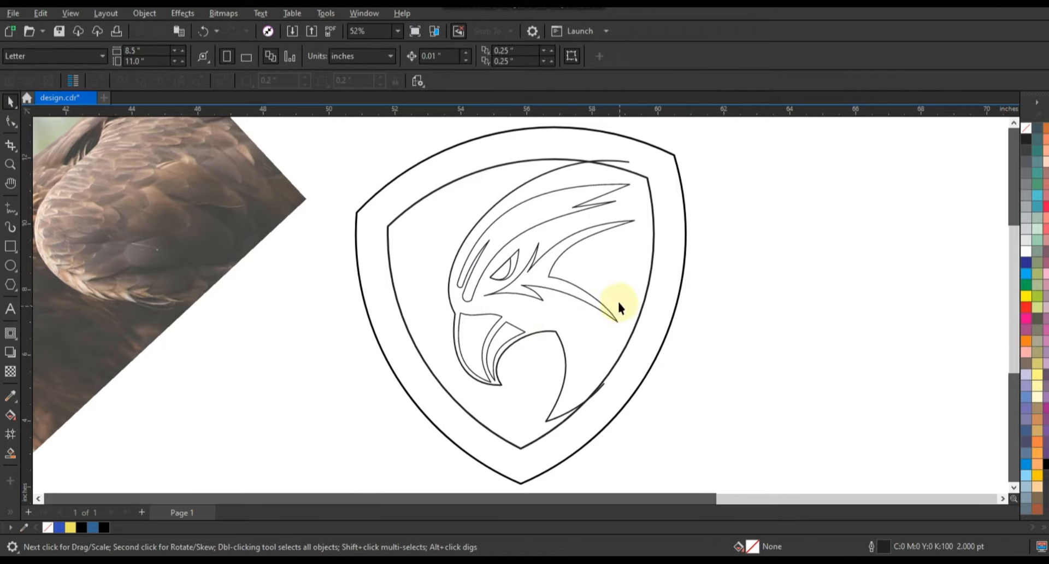
Step: Combine the outer and inner shield outlines into one object and fill the resulting border black
left_click(669, 309)
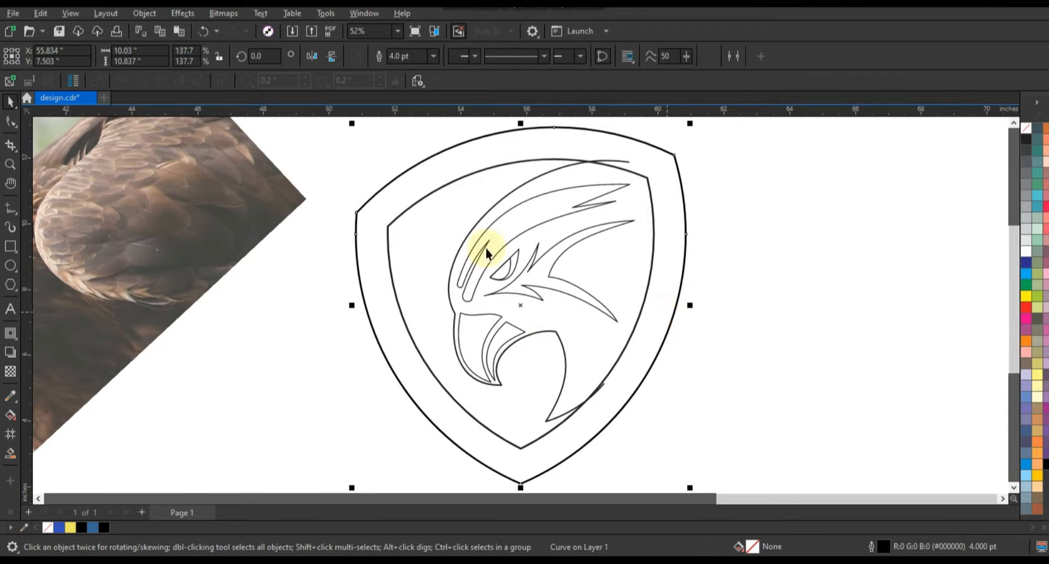
left_click(388, 227, "shift")
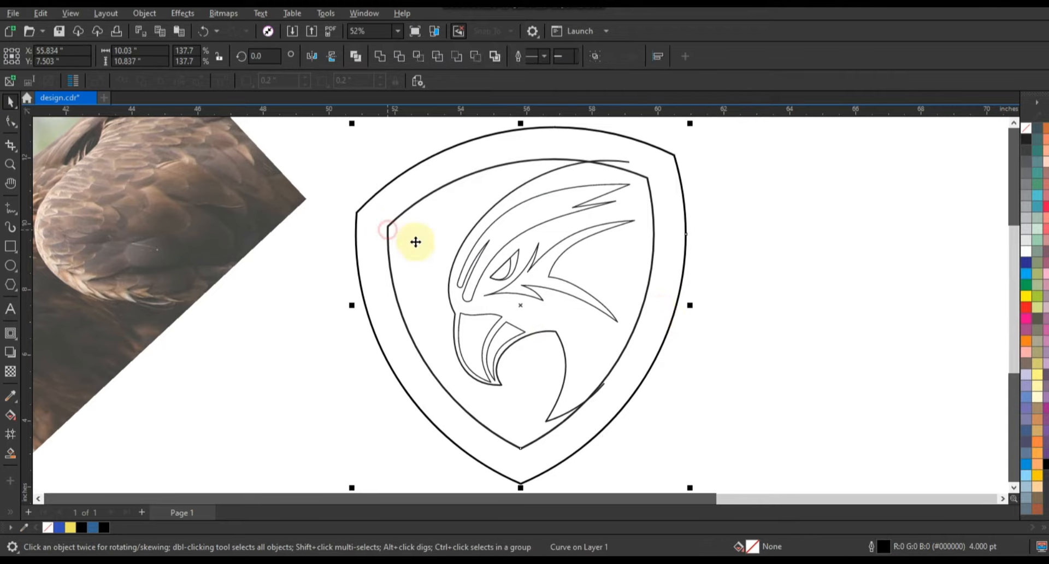
left_click(355, 57)
left_click(1044, 465)
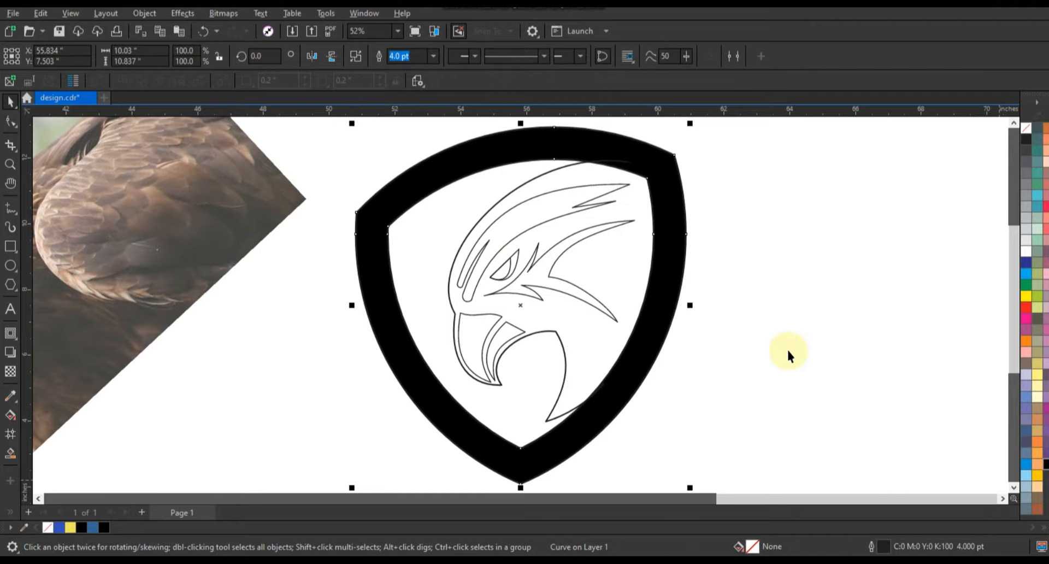
left_click(765, 327)
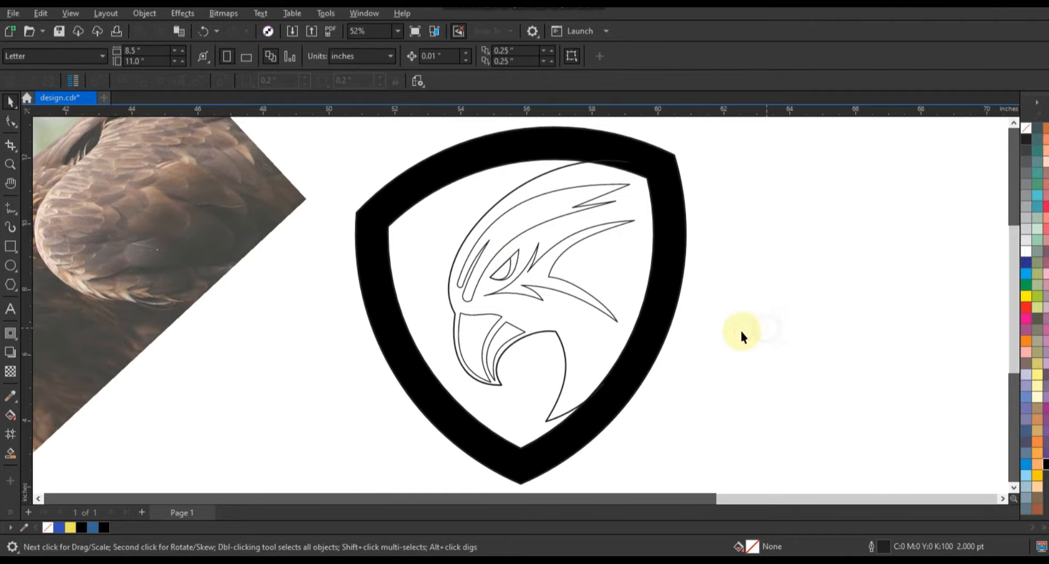
Step: Cut the six feather, face, eye and beak detail shapes from inside the eagle-head outline to the clipboard
left_click(529, 287)
left_click(509, 266, "shift")
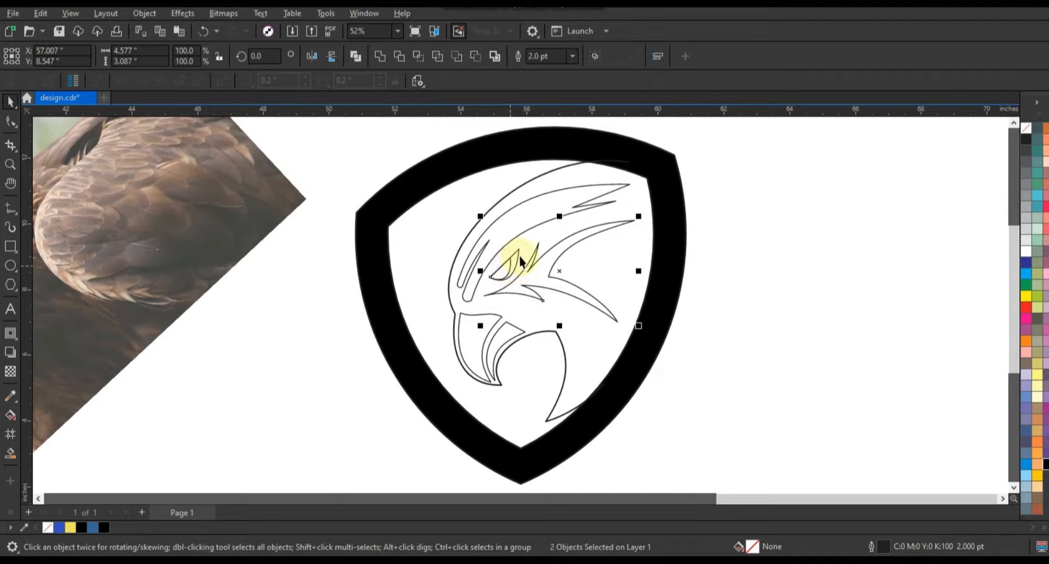
left_click(496, 326, "shift")
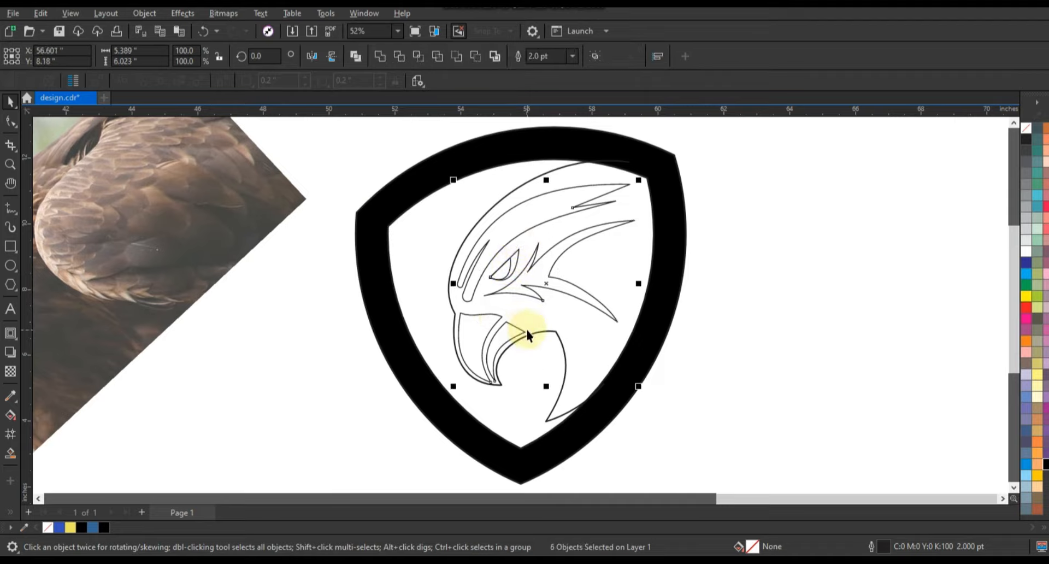
key("Delete")
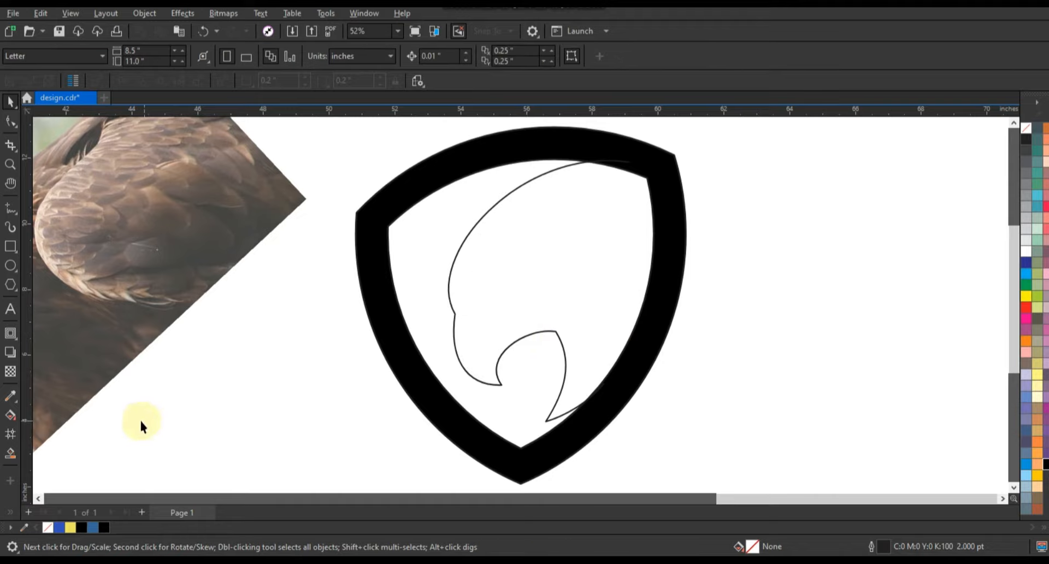
Step: Create a filled shape from the enclosed eagle-head region with Smart Fill and color it black
left_click(11, 453)
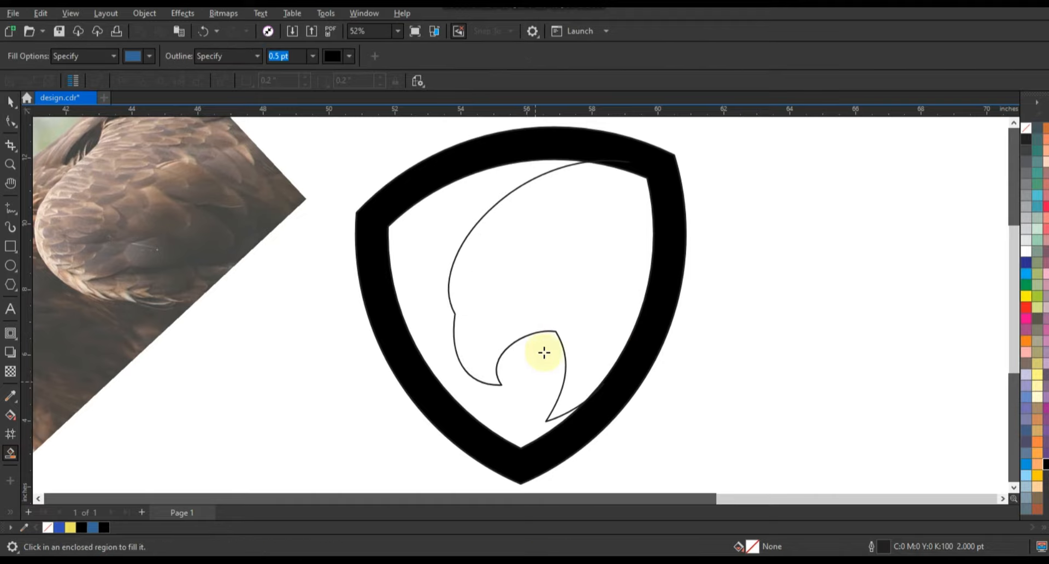
left_click(535, 308)
key("space")
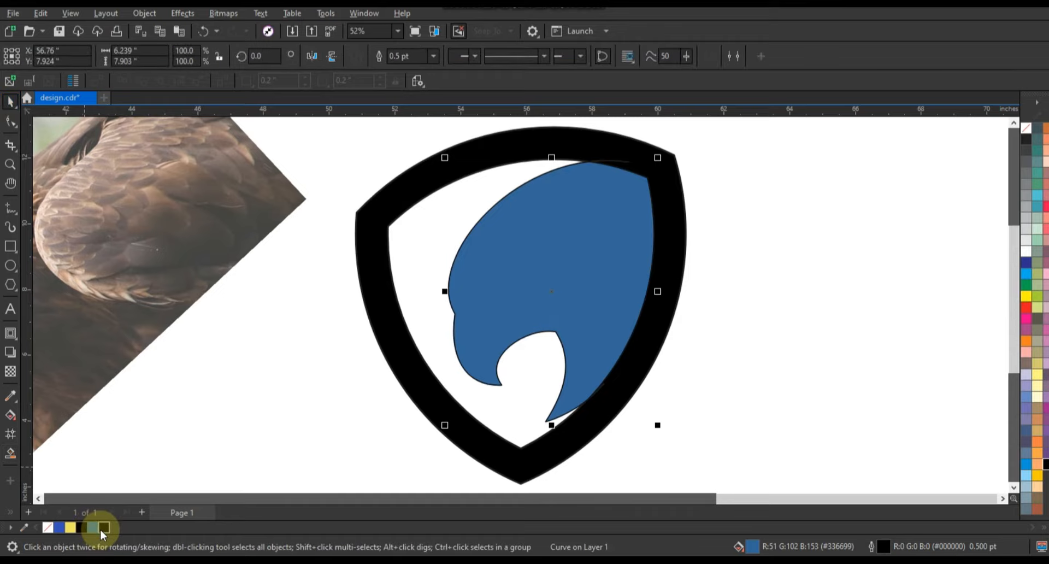
left_click(100, 529)
left_click(781, 381)
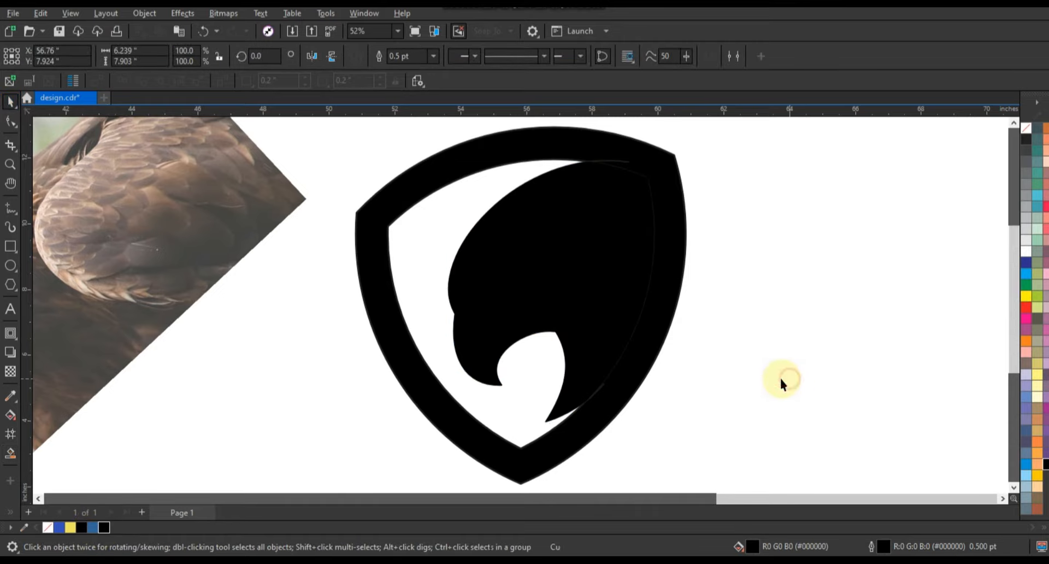
Step: Weld the black head shape to the shield border and remove the leftover head outline curve
left_click(613, 302)
left_click(632, 368, "shift")
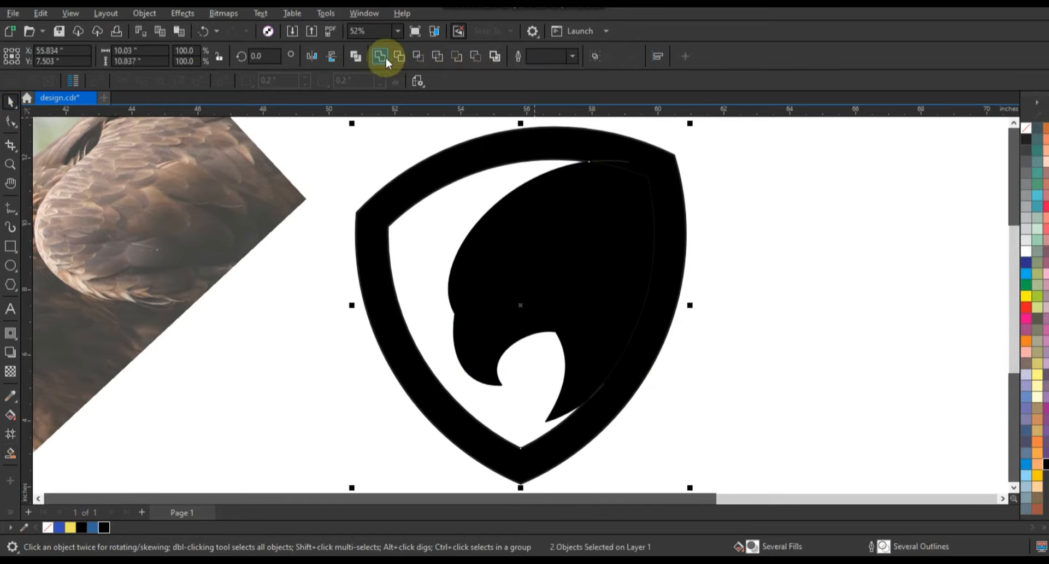
left_click(384, 58)
left_click(745, 183)
left_click(623, 164)
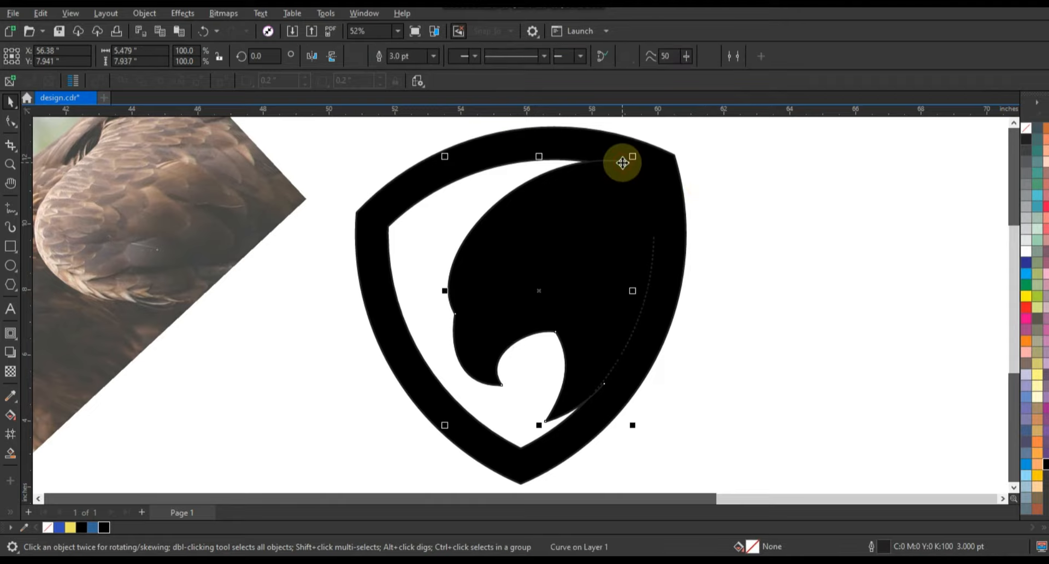
left_click(621, 240, "shift")
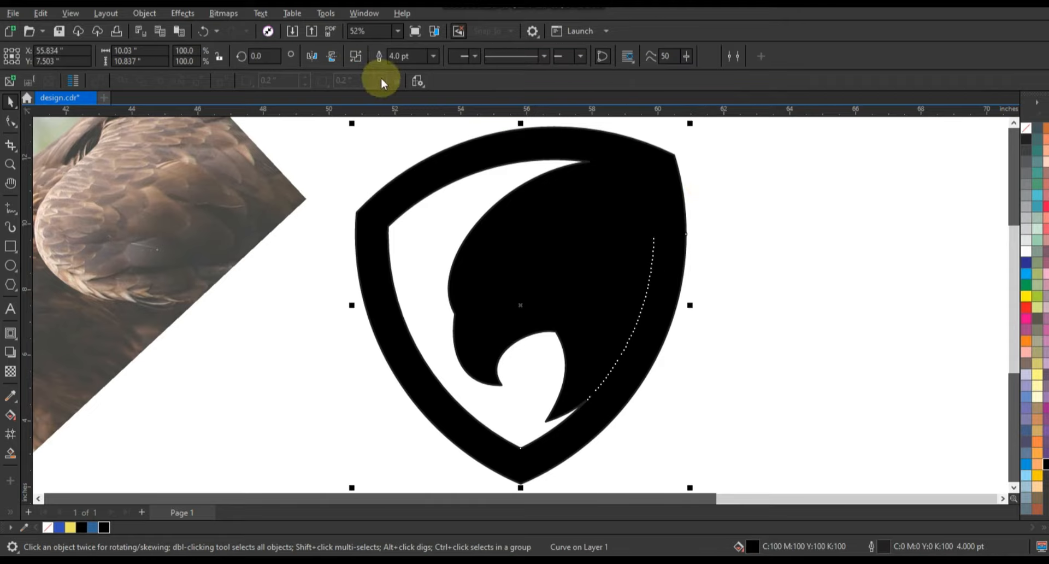
left_click(354, 56)
left_click(825, 266)
key("ctrl+z")
Step: Delete the stray seam nodes of the welded shape between the back of the head and the shield border
left_click(709, 273)
left_click(654, 252)
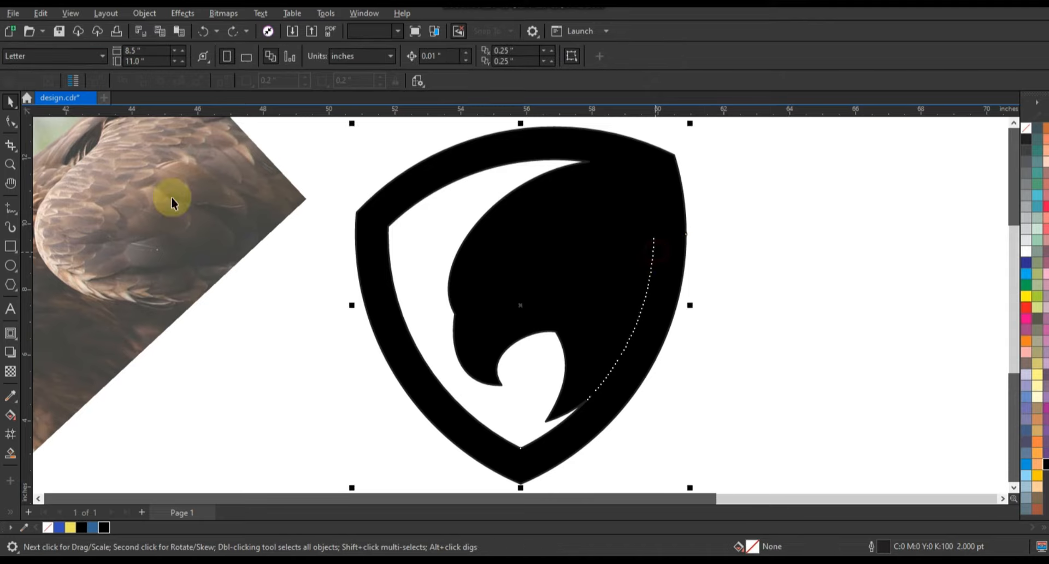
left_click(11, 120)
left_click_drag(594, 224, 666, 330)
key("Delete")
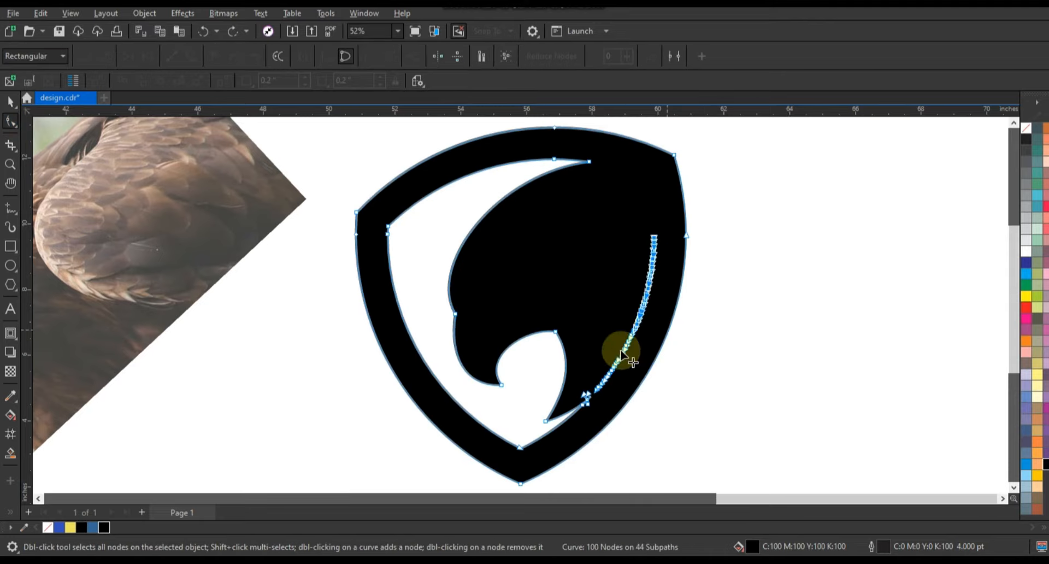
left_click_drag(591, 315, 612, 395)
key("Delete")
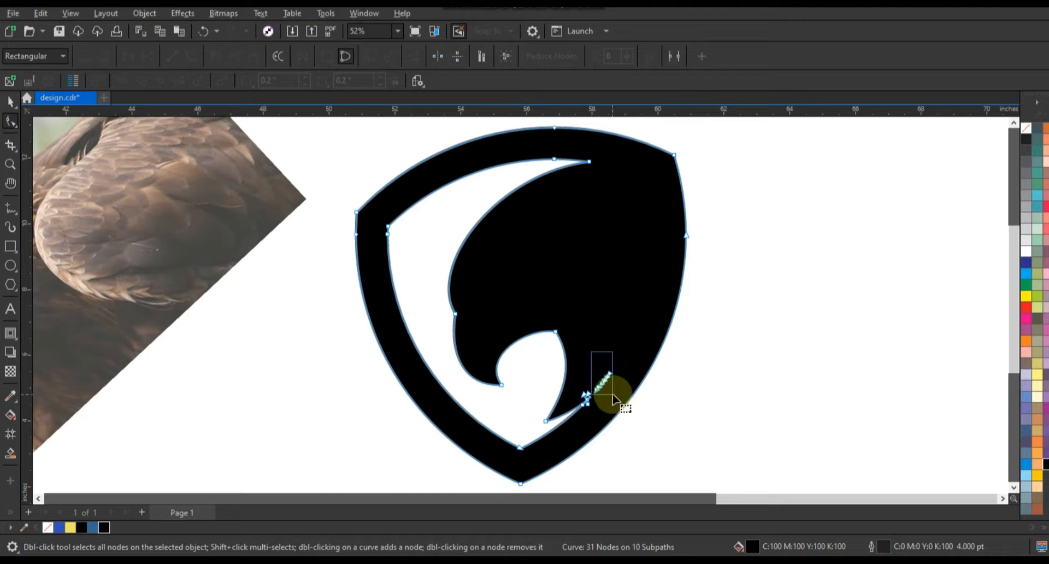
Step: Paste the six detail shapes back onto the black head, fill them white and remove their outlines
left_click(10, 101)
key("ctrl+v")
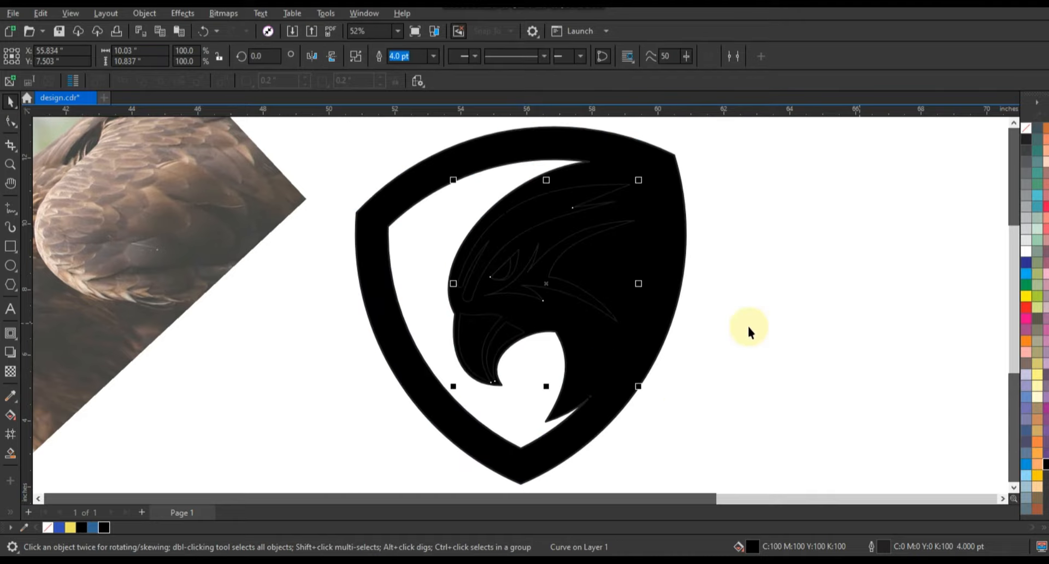
left_click(1026, 251)
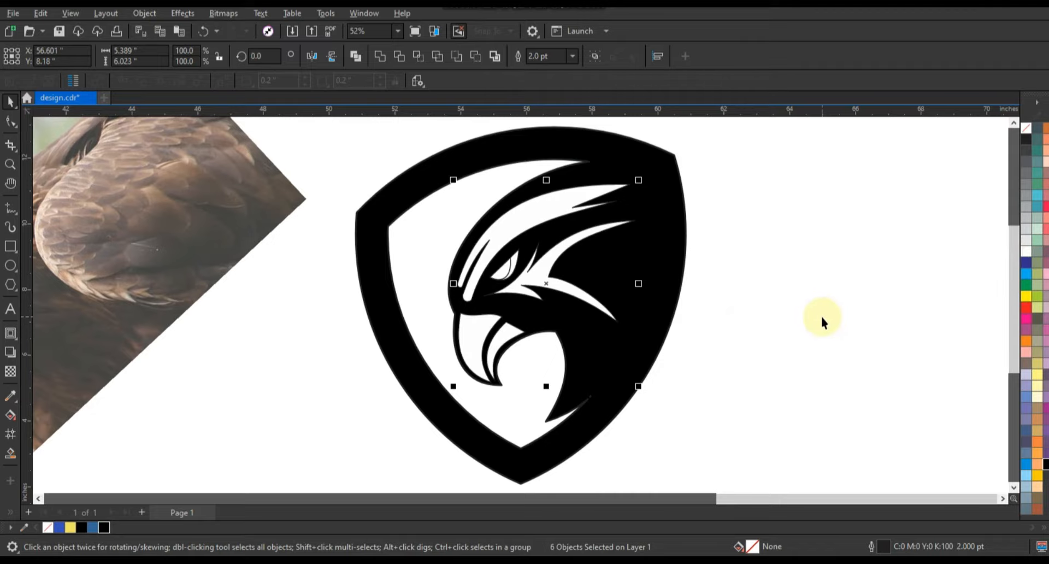
right_click(1028, 129)
left_click(984, 137)
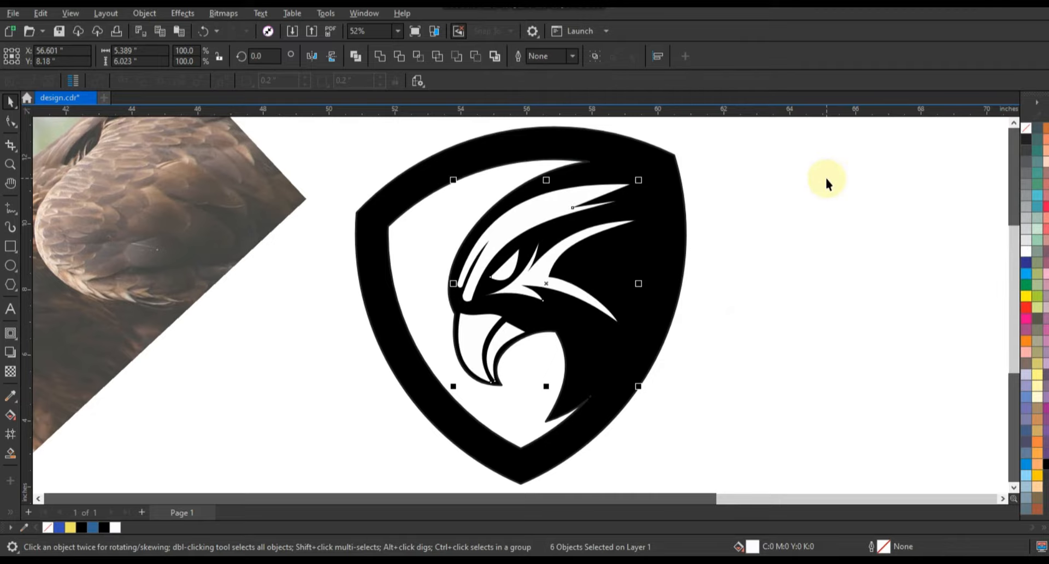
Step: Fill the face shape behind the eye and the lower beak shape with the bright blue of the document palette
left_click(826, 179)
left_click(502, 344)
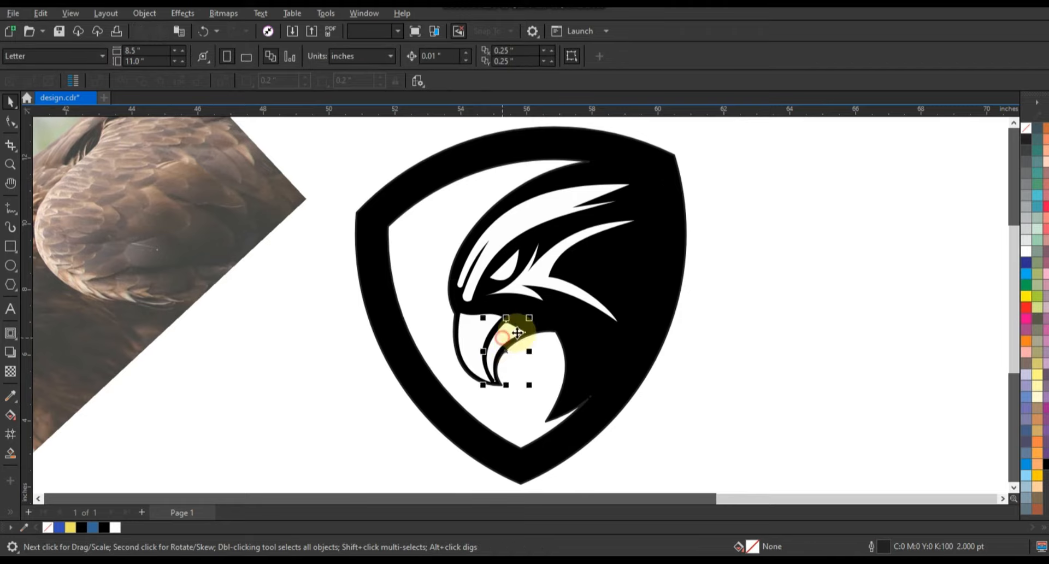
left_click(542, 278, "shift")
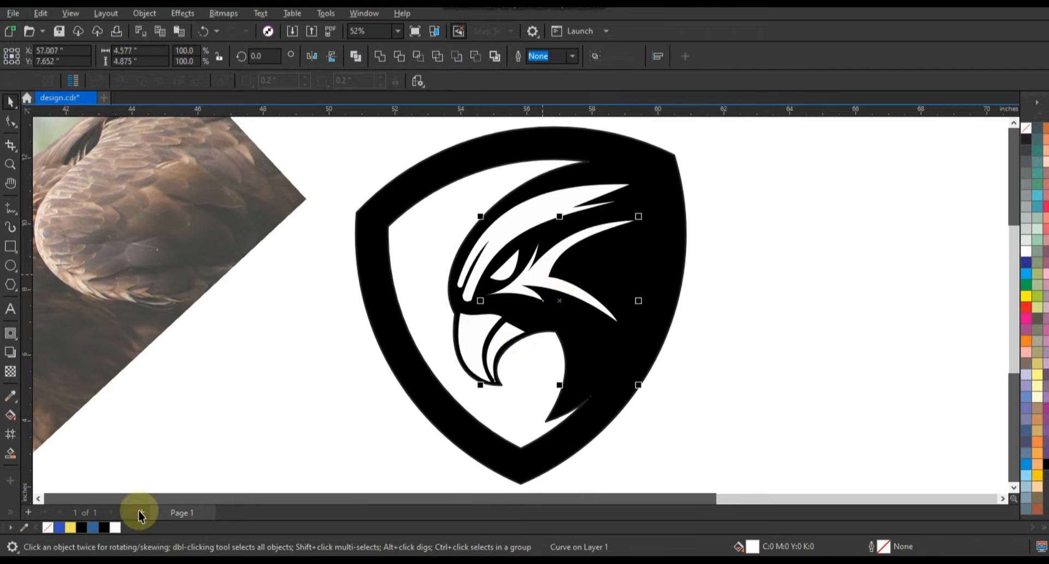
left_click(63, 527)
left_click(767, 375)
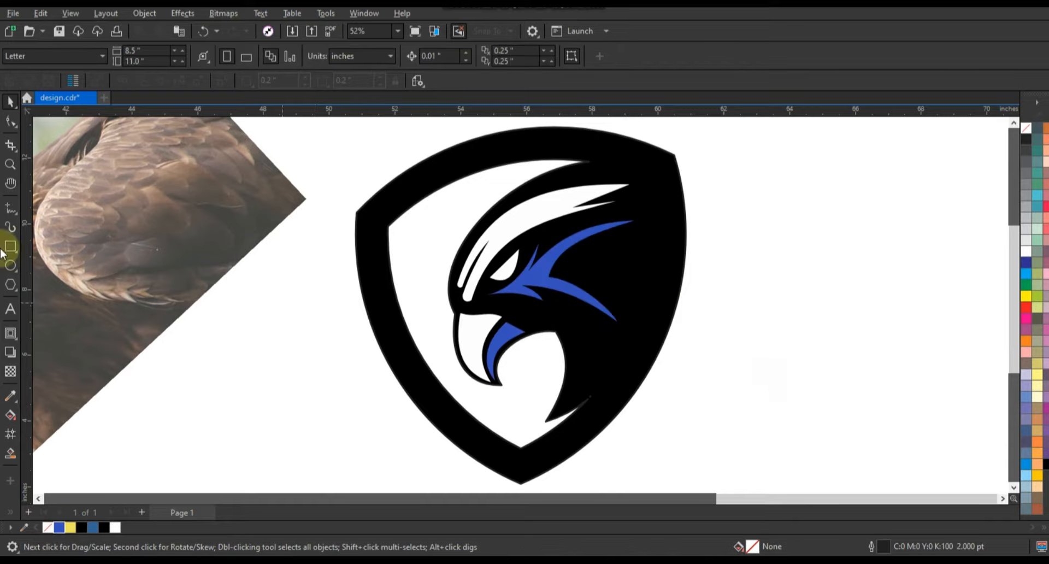
Step: Draw an open three-node line on the upper beak, running about 0.6 in along its upper edge and down to its tip
left_click(10, 164)
left_click_drag(382, 159, 698, 400)
left_click(11, 208)
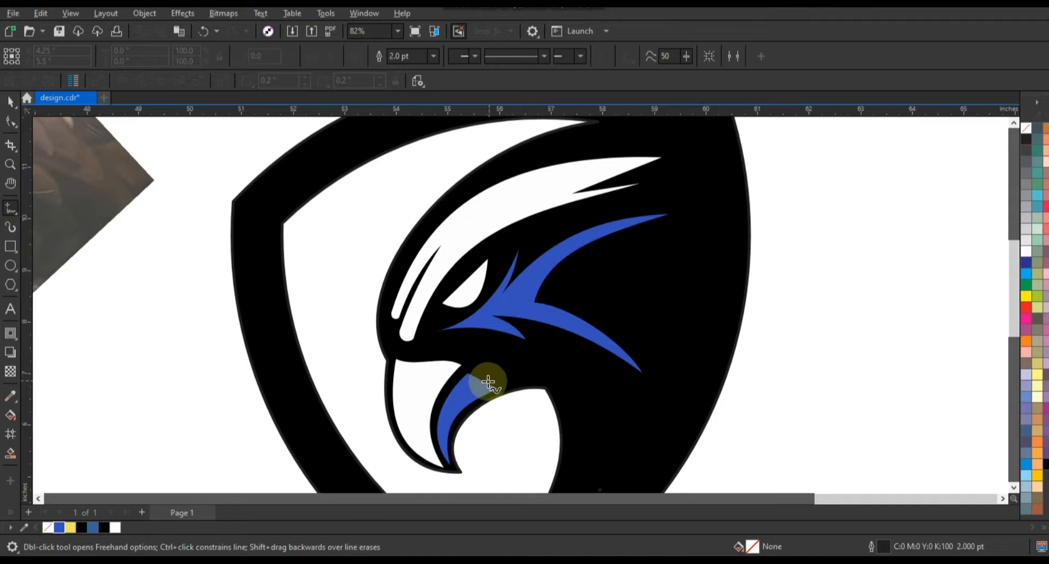
left_click(415, 359)
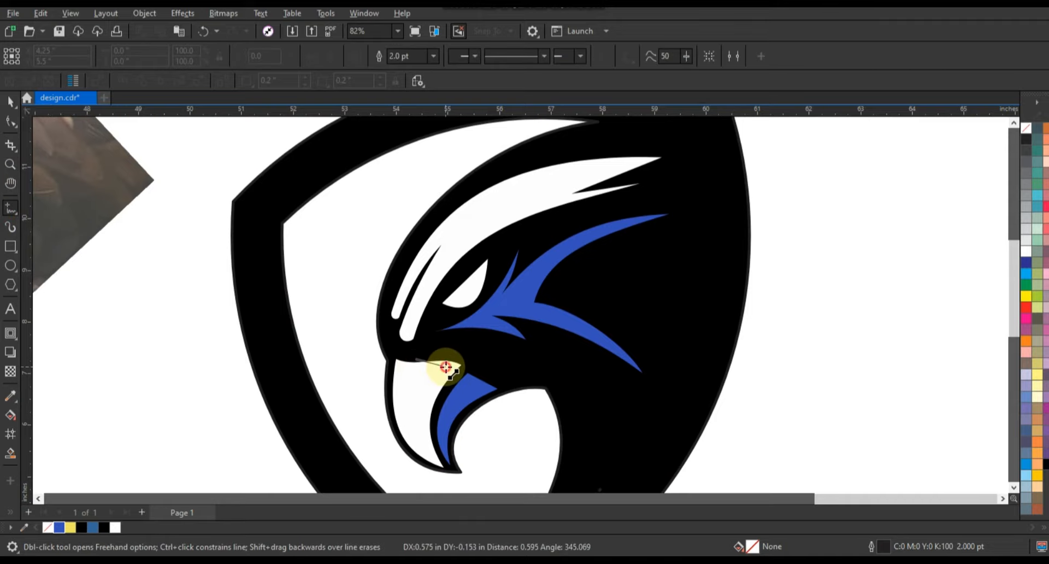
double_click(446, 367)
left_click(442, 474)
Step: Convert the beak line's segments to curves and bend them into a shading contour that ends at the beak tip
key("F10")
left_click_drag(376, 323, 494, 484)
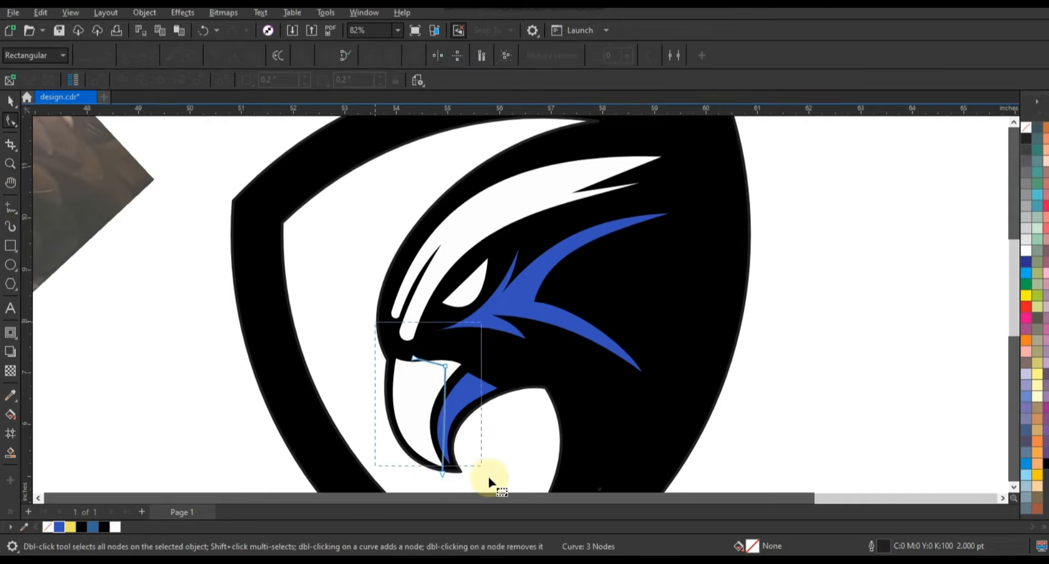
left_click_drag(376, 328, 493, 464)
left_click(191, 55)
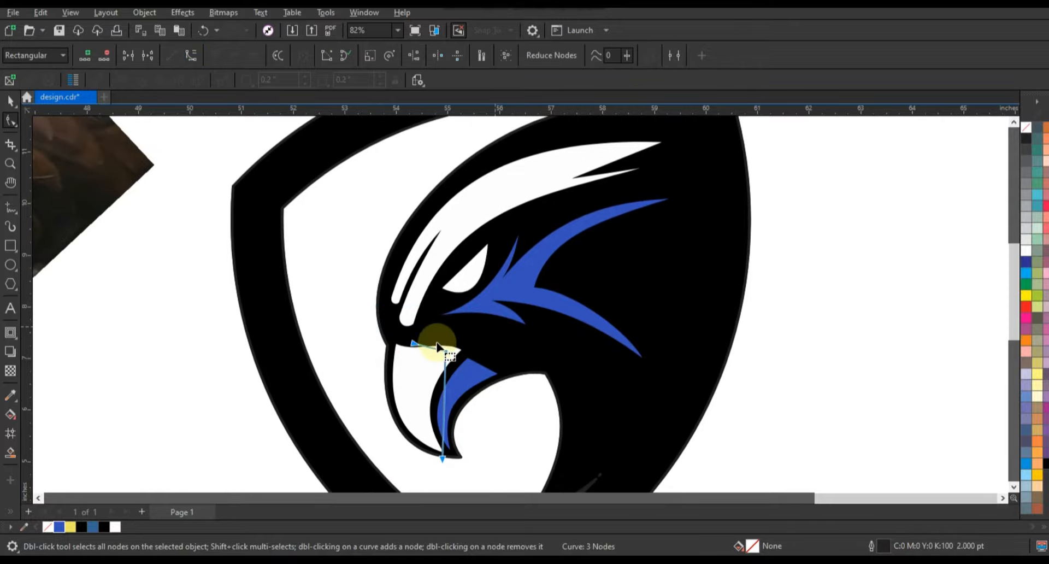
left_click_drag(461, 344, 408, 377)
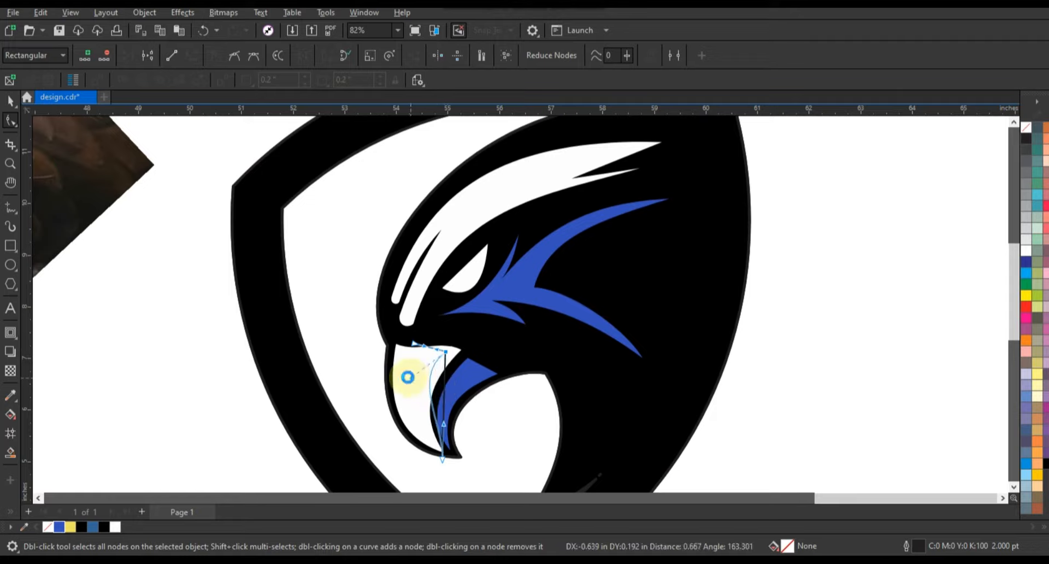
left_click_drag(444, 425, 414, 428)
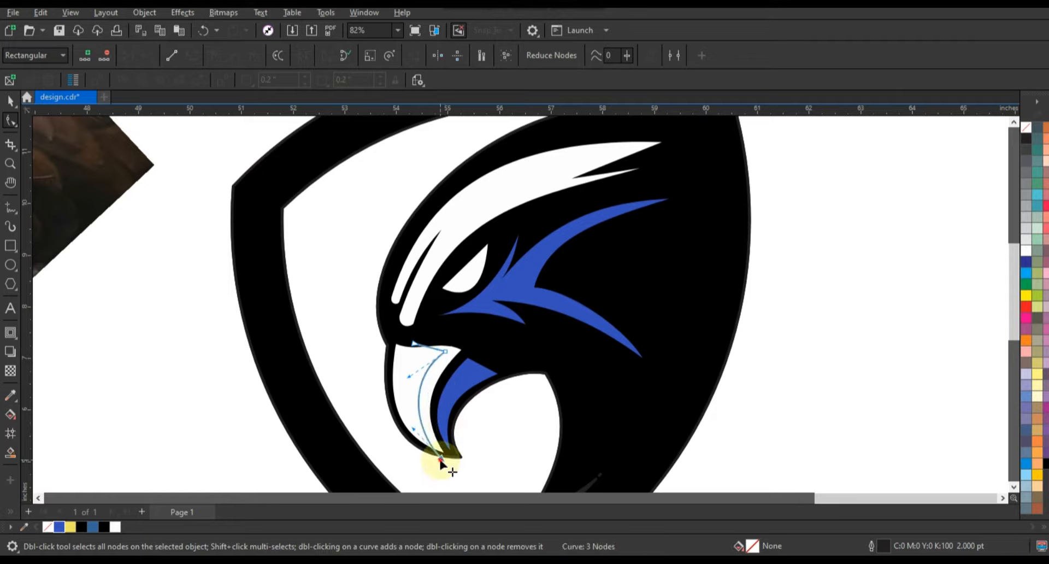
left_click_drag(441, 459, 445, 458)
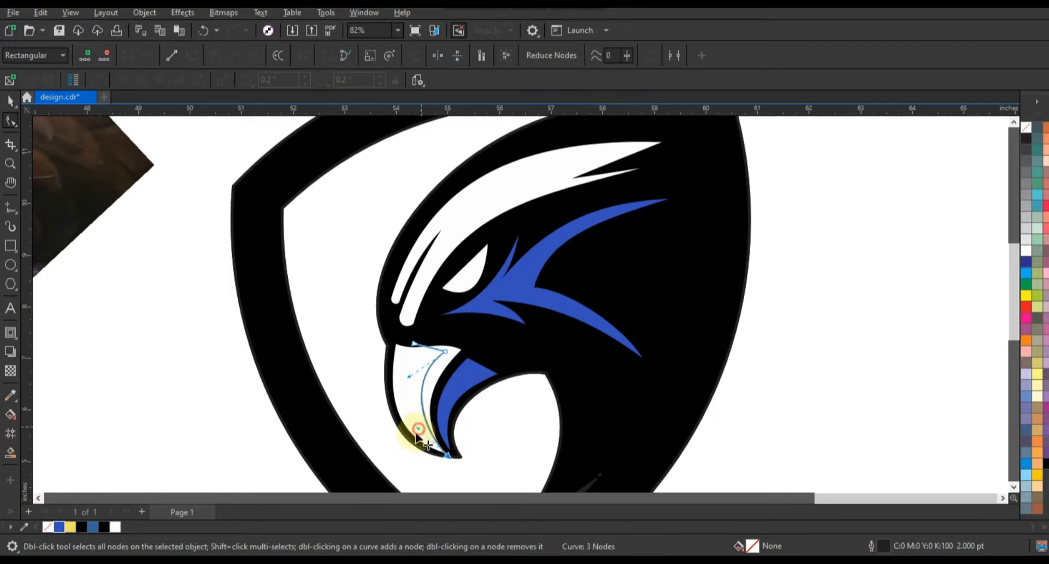
left_click_drag(420, 426, 414, 436)
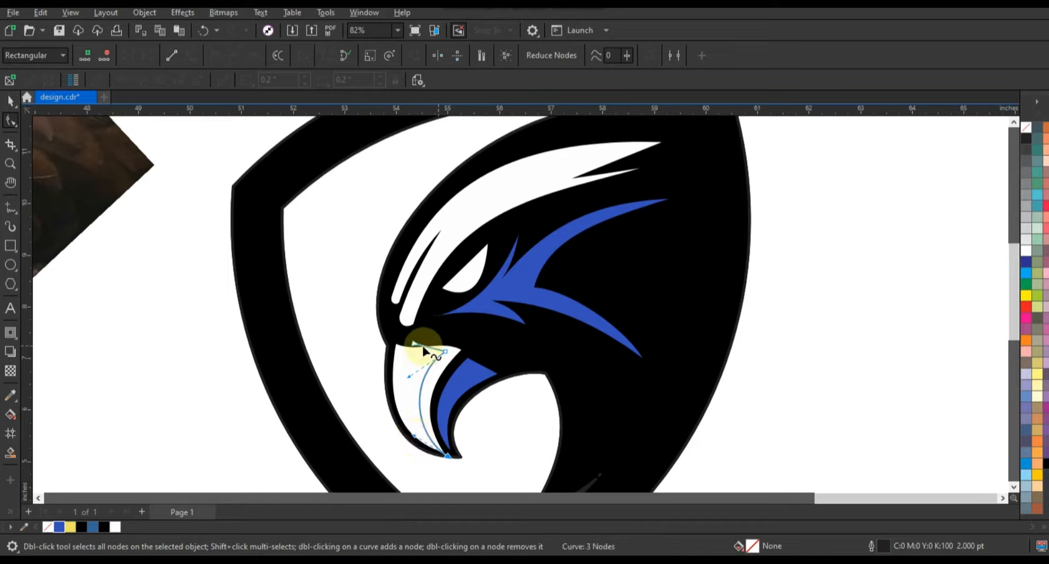
left_click_drag(417, 343, 435, 351)
left_click(445, 352)
Step: Smart-fill the rear strip of the upper beak, recolor it bright blue and delete the guide curve
left_click(11, 452)
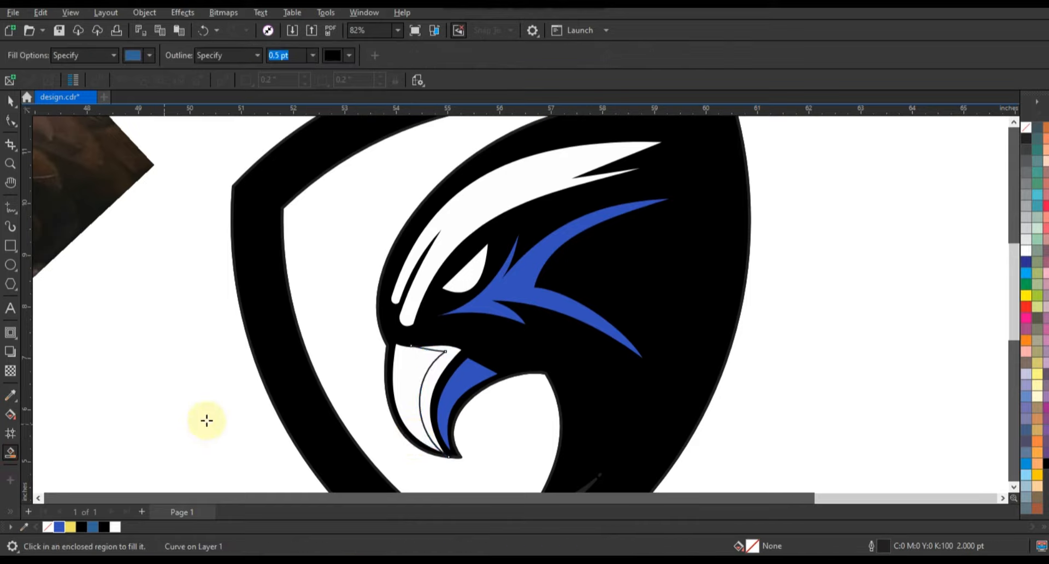
left_click(451, 350)
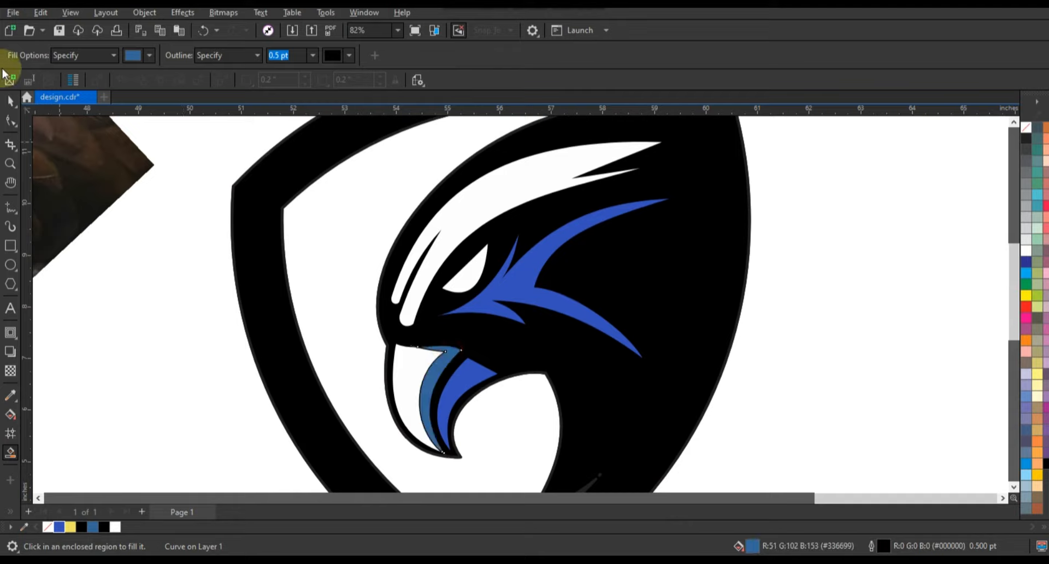
left_click(9, 101)
left_click(59, 526)
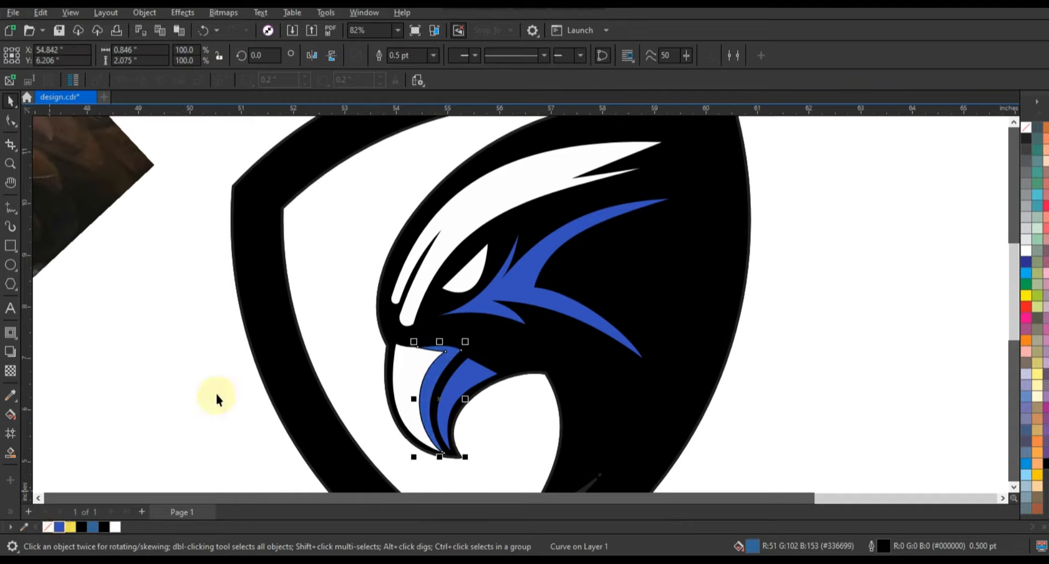
left_click(217, 393)
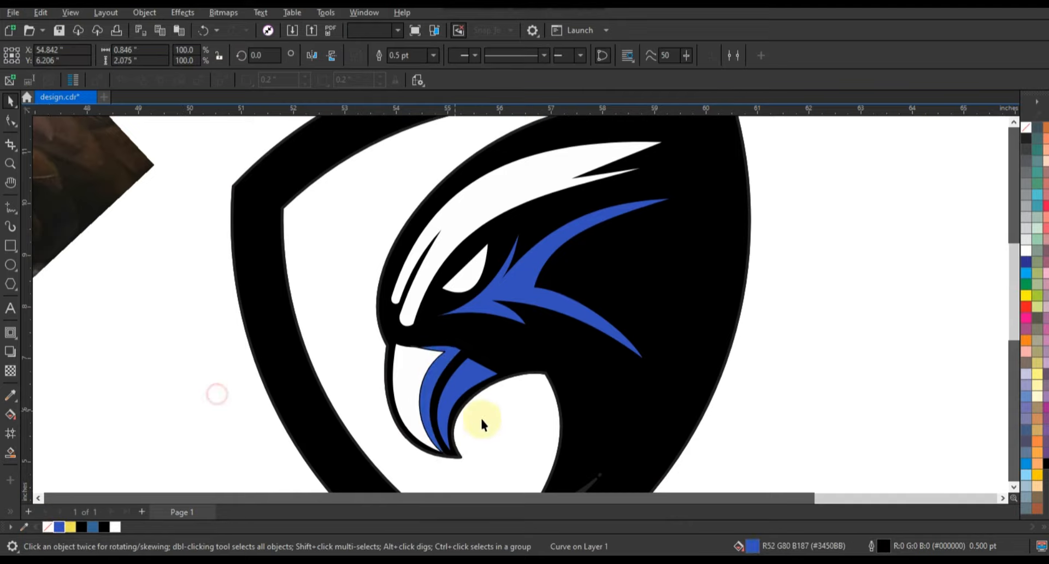
left_click(416, 346)
key("Delete")
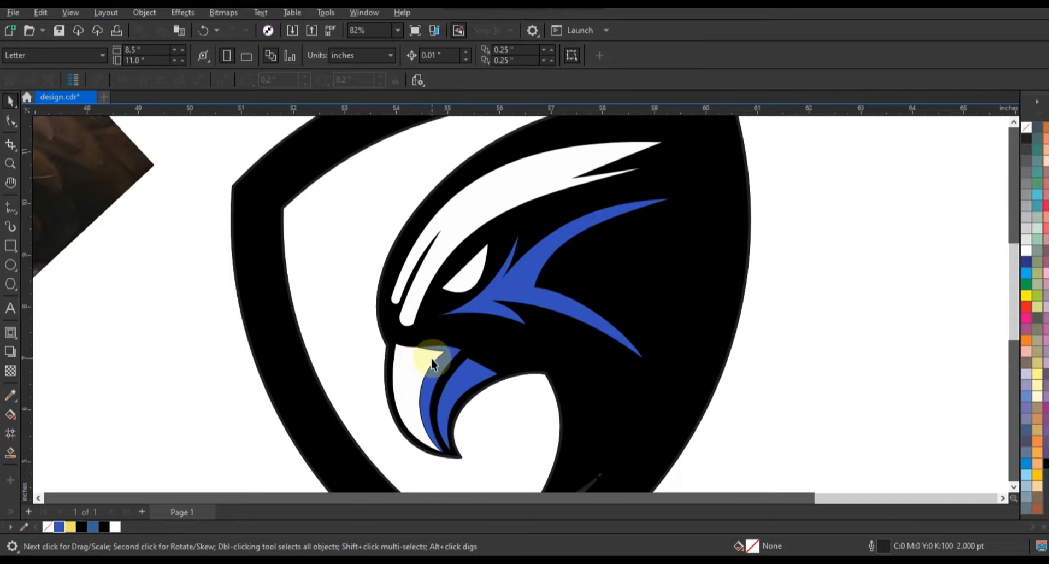
Step: Fill the upper beak, the crown feather shape and the pupil with yellow
left_click(418, 359)
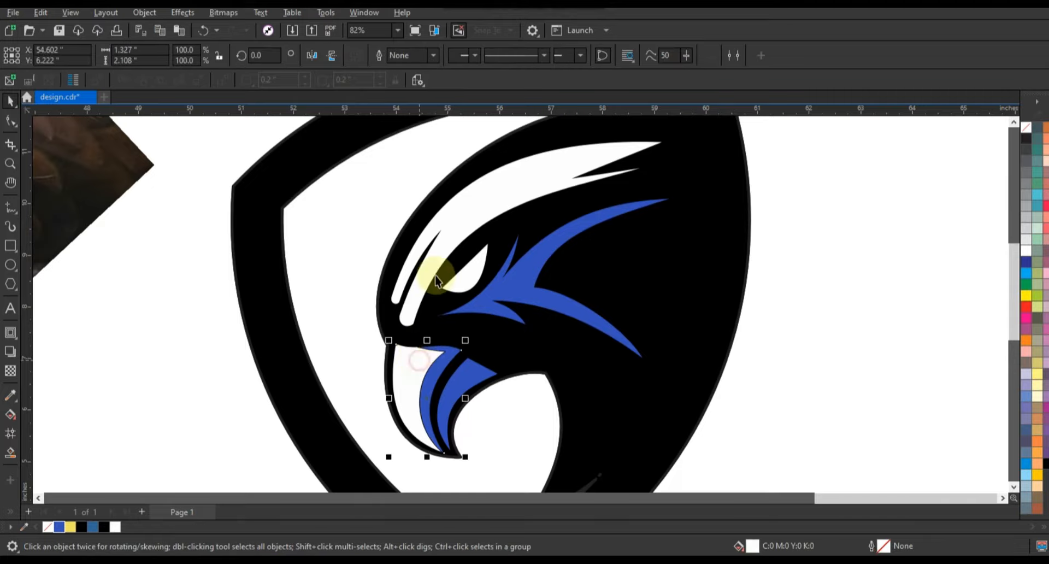
left_click(434, 268, "shift")
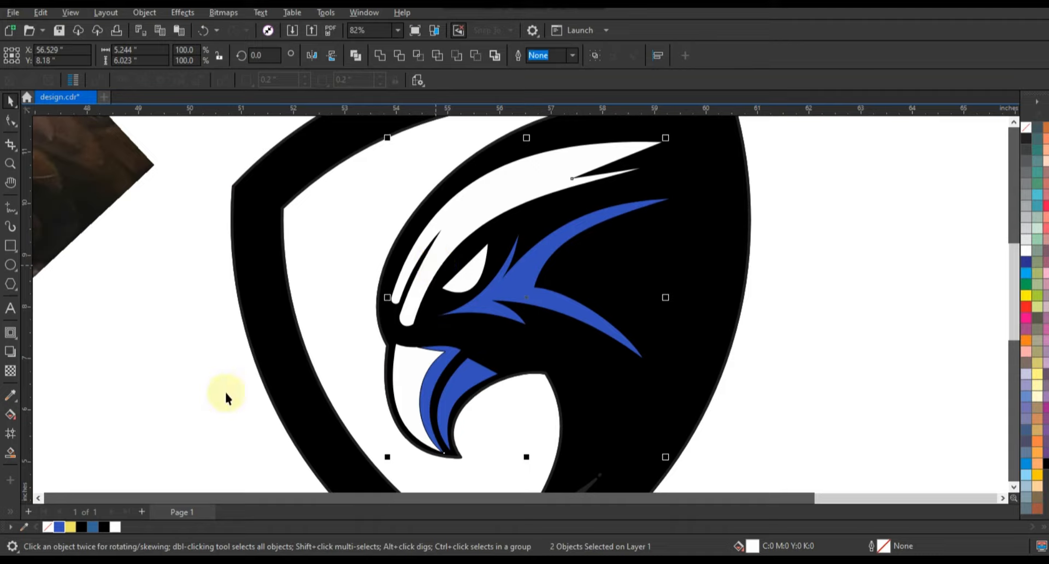
left_click(72, 527)
left_click(457, 297)
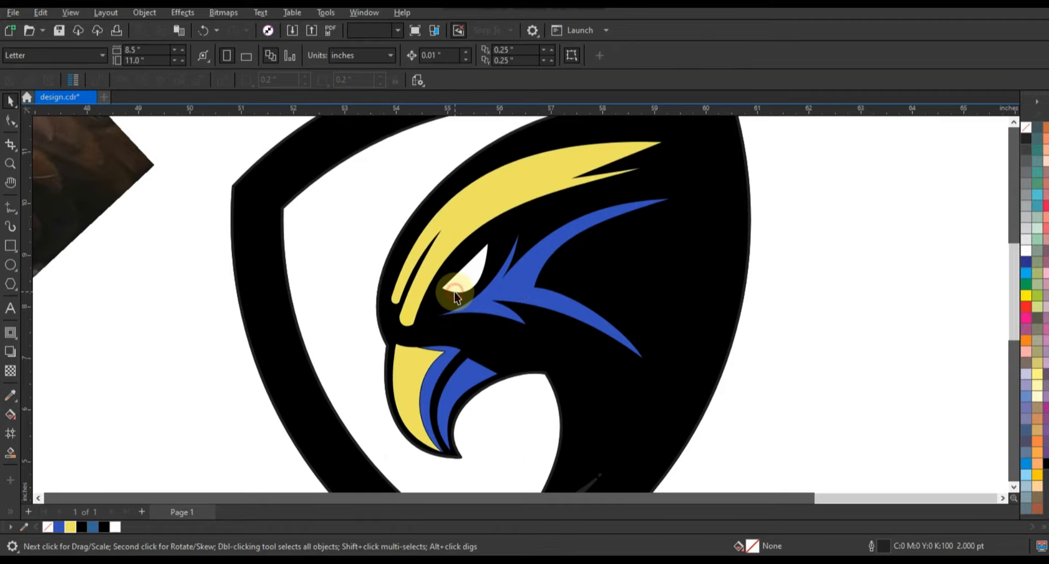
left_click(459, 295)
left_click(73, 527)
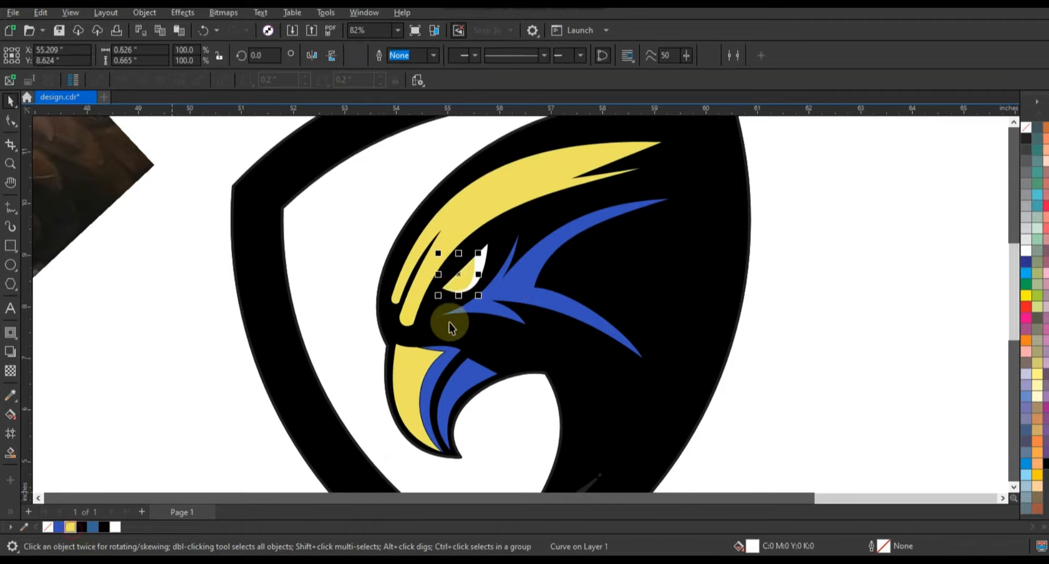
Step: Fill the white eye shape with bright blue and scale the yellow pupil down to 79.7% at the eye's lower front
left_click(484, 266)
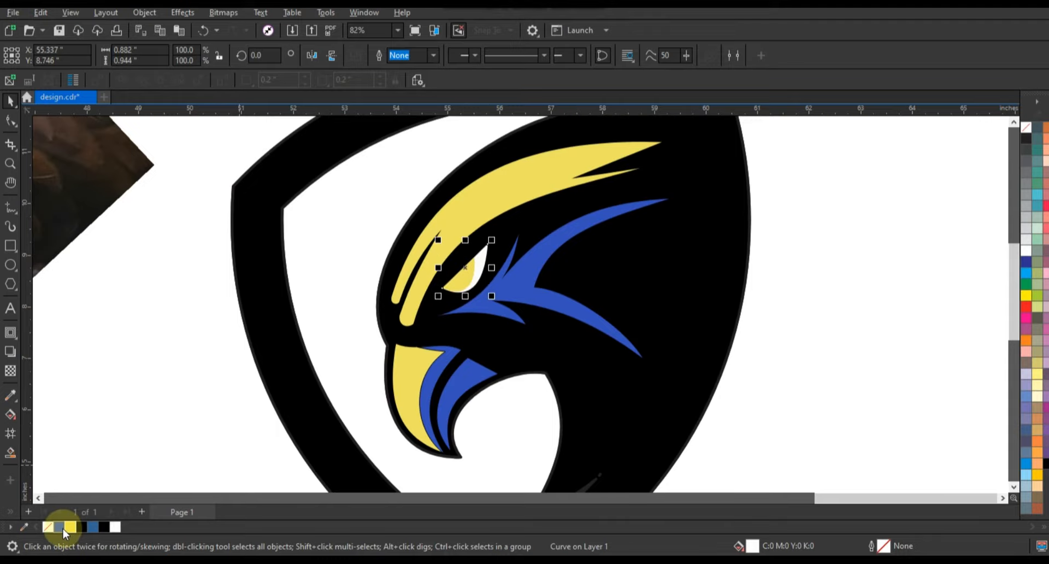
left_click(143, 381)
left_click(470, 277)
key("shift+F2")
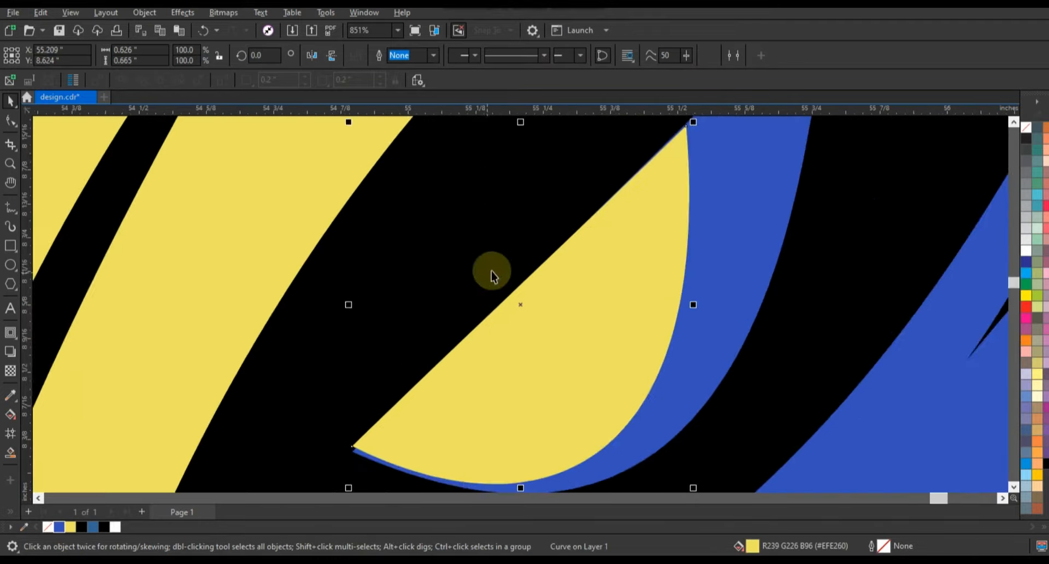
scroll(550, 262, "down", 1)
left_click_drag(623, 188, 590, 224)
left_click_drag(532, 303, 547, 302)
left_click(546, 301)
Step: Nudge the yellow pupil slightly forward and PowerClip it inside the blue eye shape
left_click(585, 368)
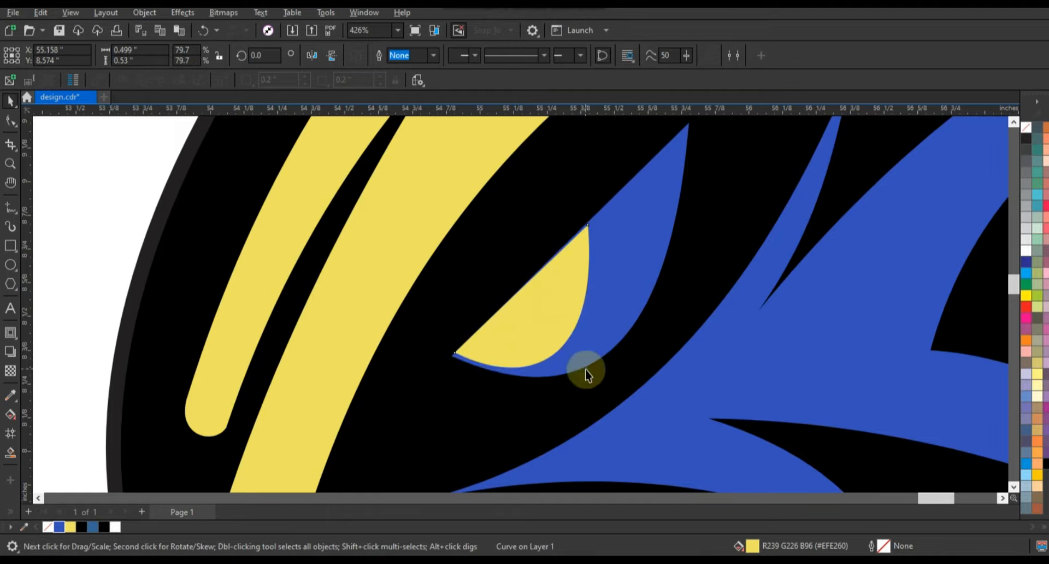
left_click(538, 304)
left_click(553, 324)
left_click(595, 379)
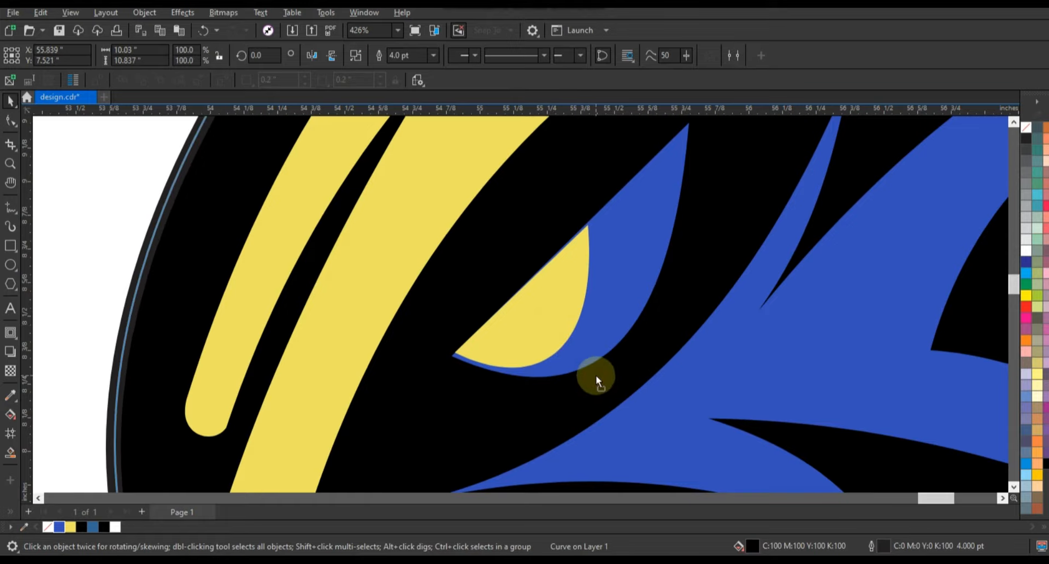
key("ctrl+z")
left_click(565, 318)
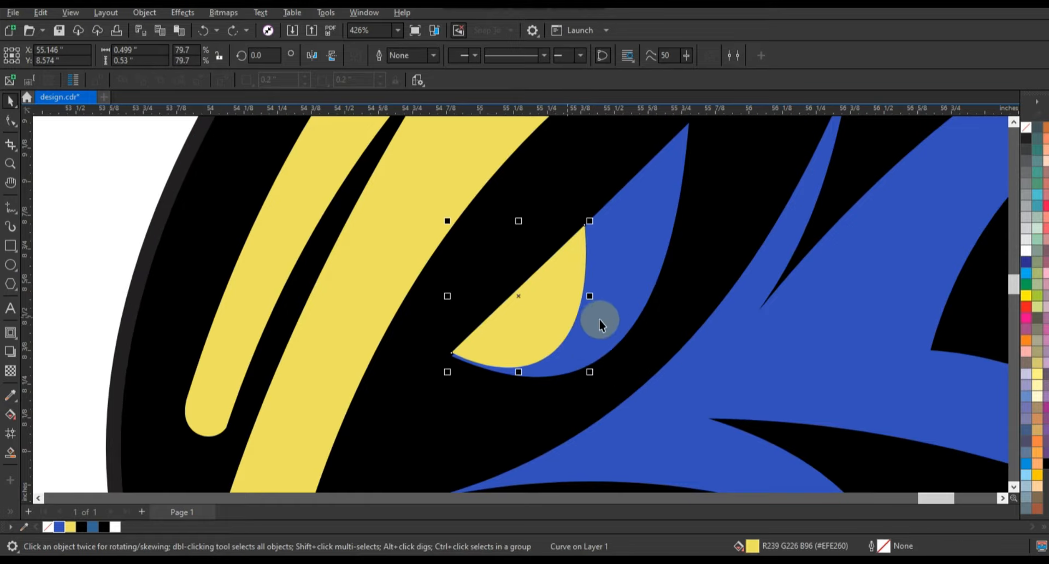
left_click(604, 318)
Step: Recolor the crown feather shape and the upper beak golden yellow (C0 M20 Y100 K0)
scroll(547, 292, "down", 5)
scroll(670, 235, "down", 2)
left_click_drag(759, 415, 485, 153)
key("shift+F2")
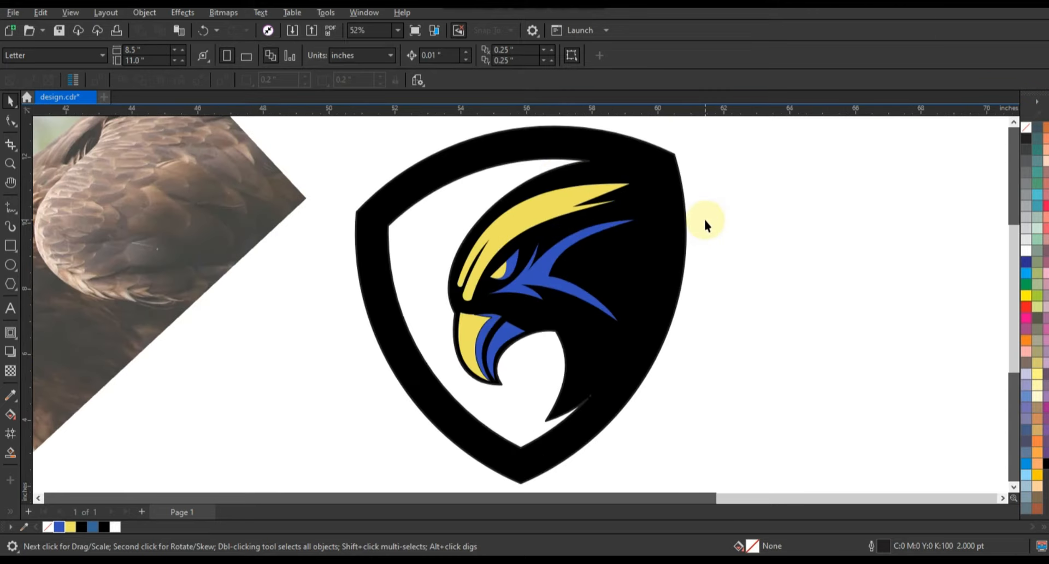
left_click(562, 212)
left_click(471, 333, "shift")
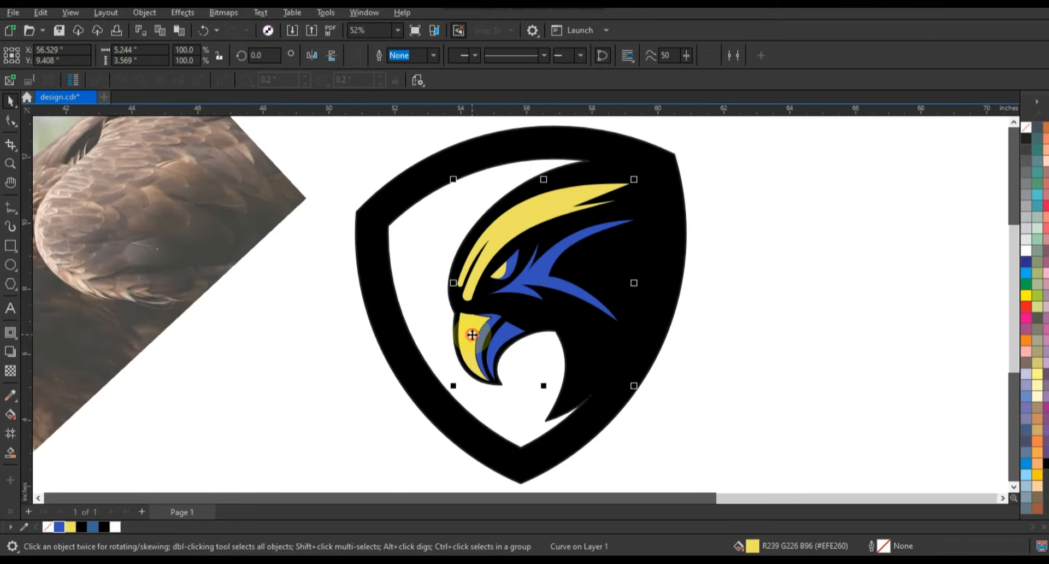
left_click(1032, 475)
Step: Remove the outlines from the crown feather, eye, beak and cheek detail shapes inside the head
right_click(1023, 129)
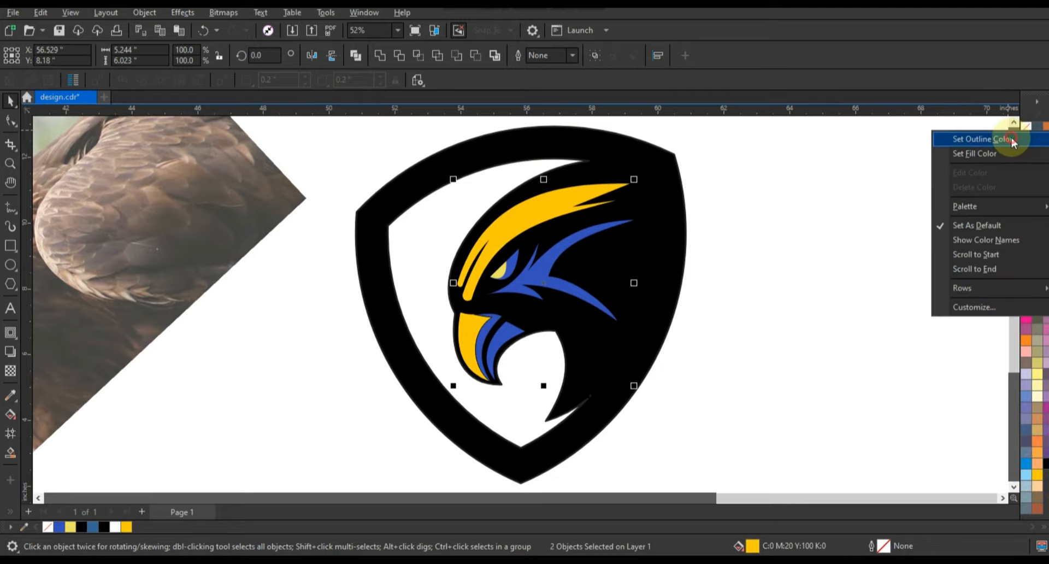
left_click(1012, 140)
left_click(759, 163)
left_click_drag(763, 157, 427, 391)
left_click_drag(731, 155, 439, 392)
right_click(1023, 131)
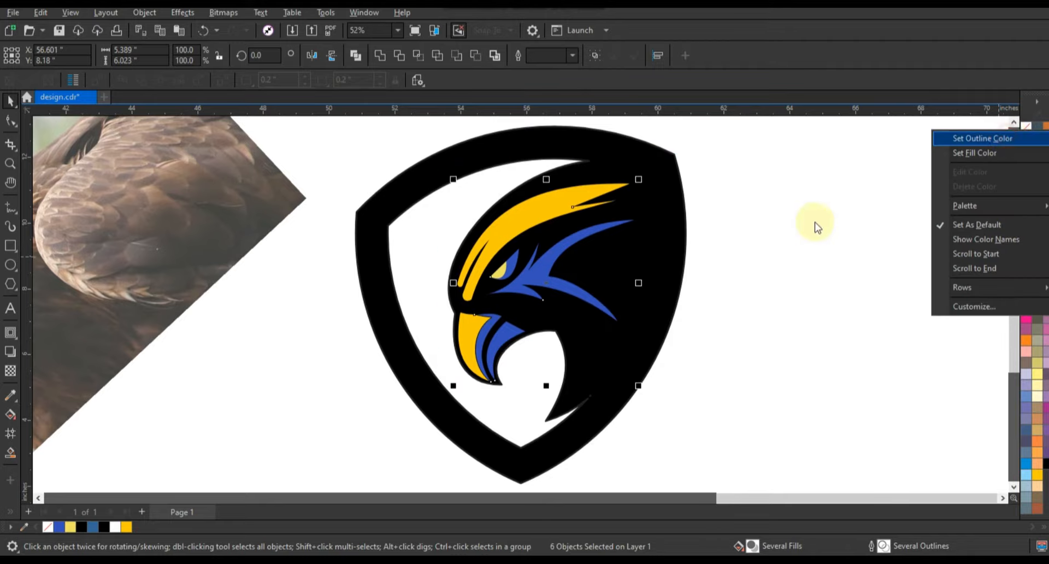
left_click(745, 266)
left_click(746, 267)
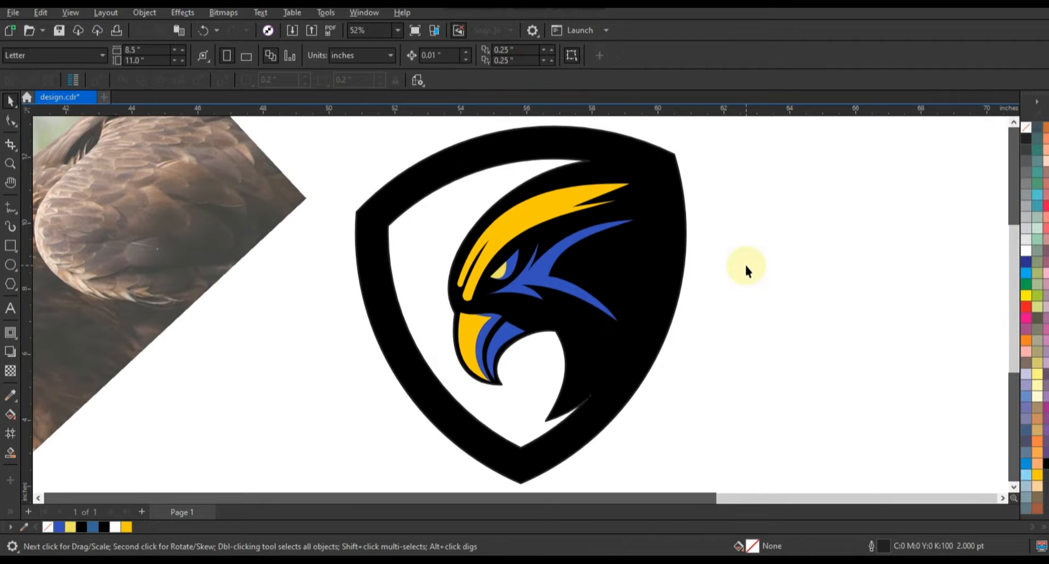
Step: Draw a straight line about 2.35 in long behind the eye, running diagonally across the front of the blue cheek marking
left_click(10, 163)
mouse_move(374, 179)
left_mouse_down()
mouse_move(466, 218)
mouse_move(683, 345)
left_mouse_up()
left_click(10, 206)
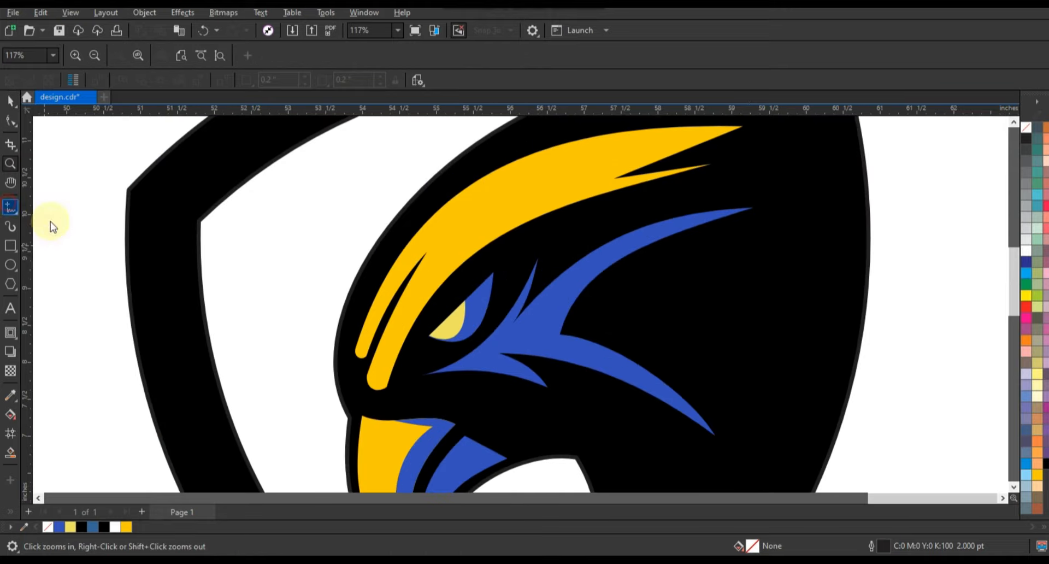
left_click(541, 253)
left_click(419, 376)
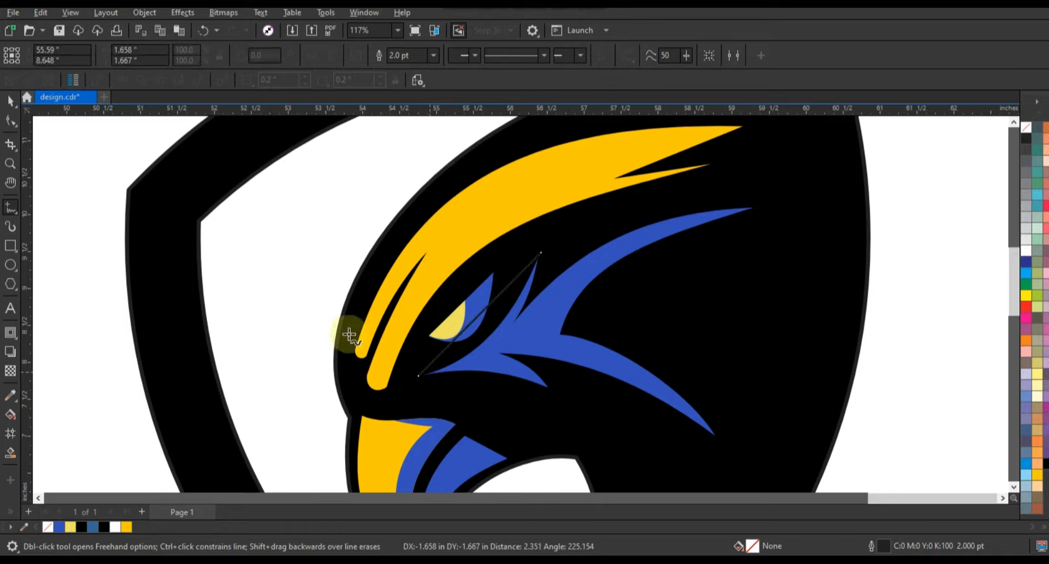
Step: Convert the line to a curve, bend it along the blue cheek marking's front edge and extend its ends past the marking's tips
left_click(16, 127)
left_click(51, 119)
left_click_drag(293, 227, 566, 392)
left_click(201, 56)
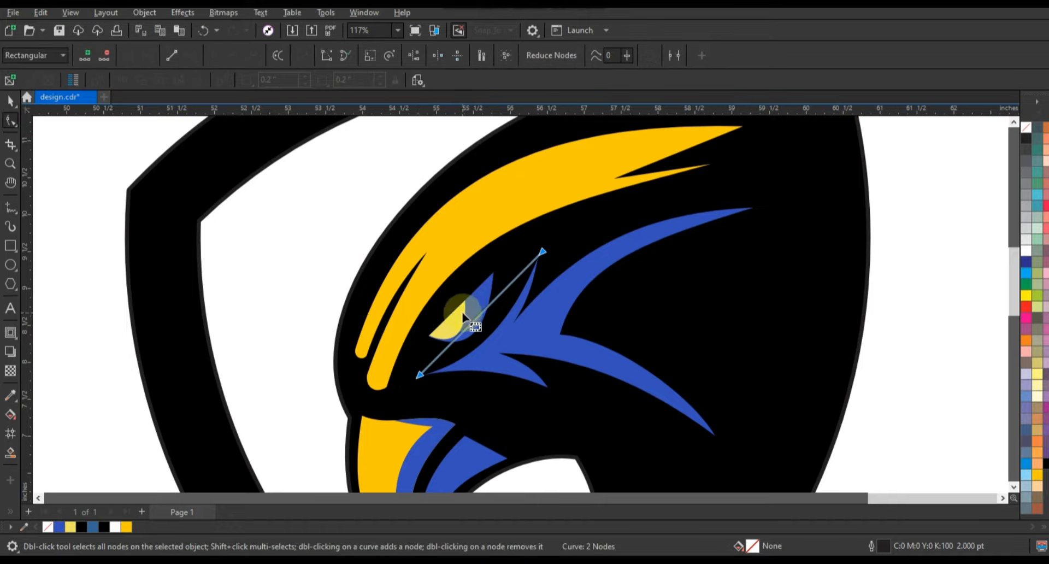
left_click(474, 324)
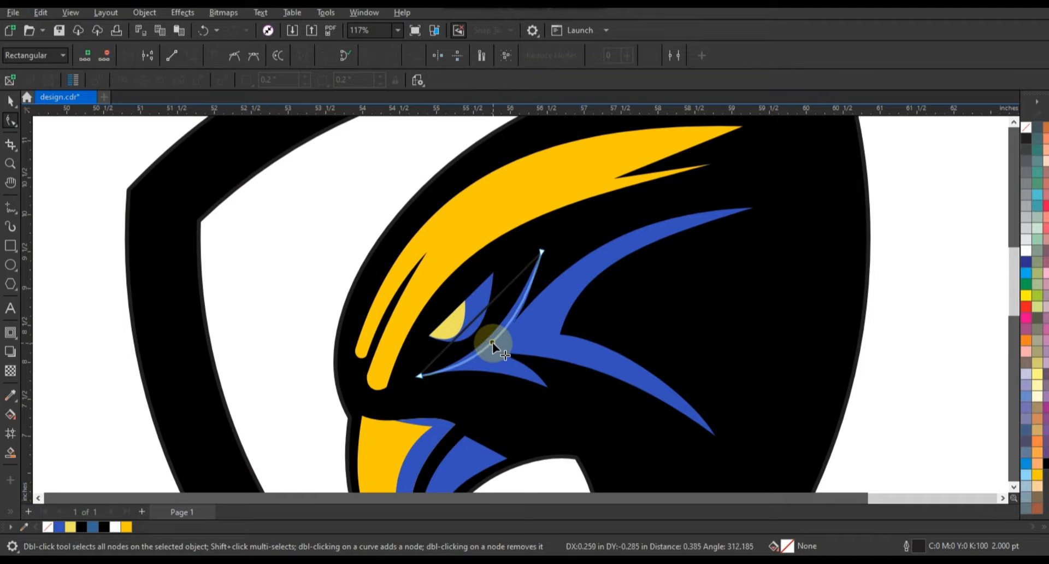
double_click(493, 342)
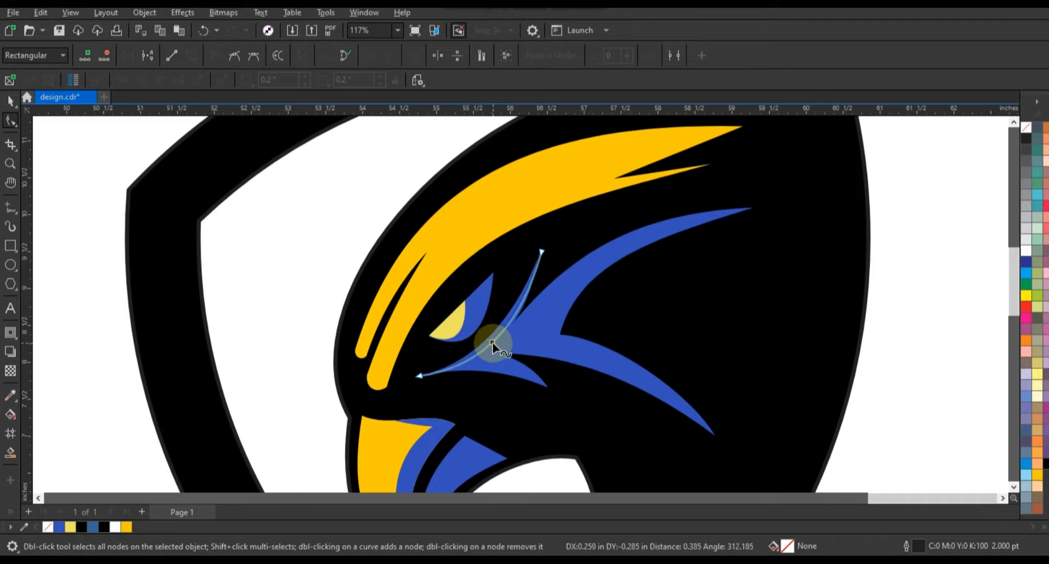
left_click(541, 250)
left_click(416, 378)
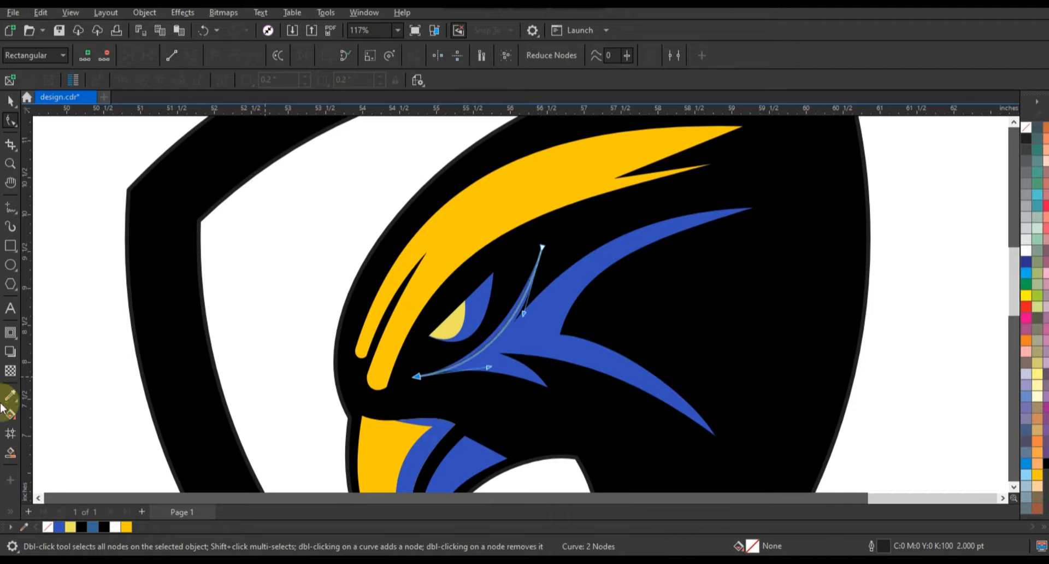
Step: Smart-fill the thin front strip of the cheek marking, recolor it golden yellow and delete the guide curve
left_click(10, 452)
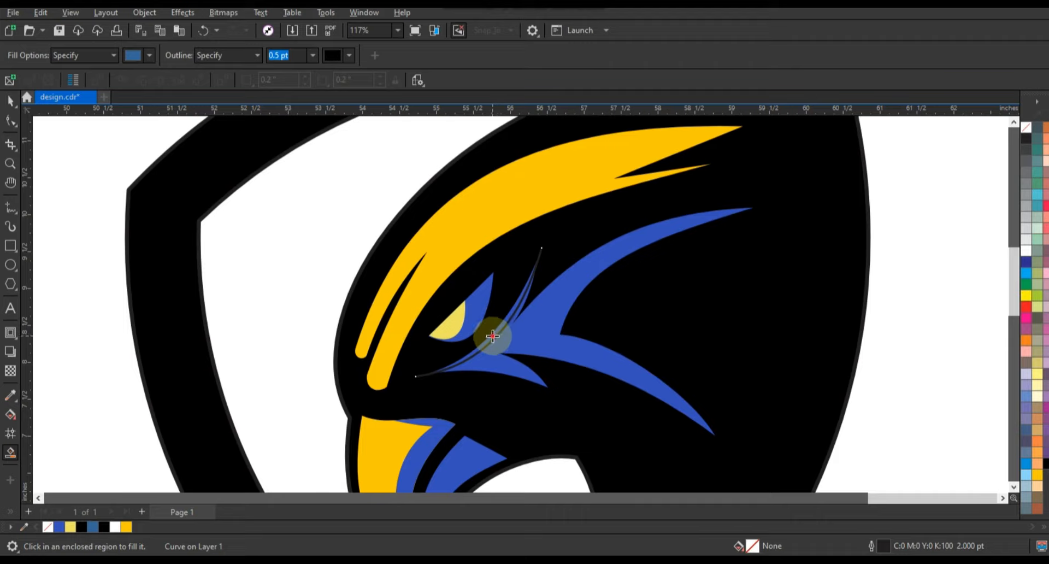
left_click(492, 335)
left_click(11, 100)
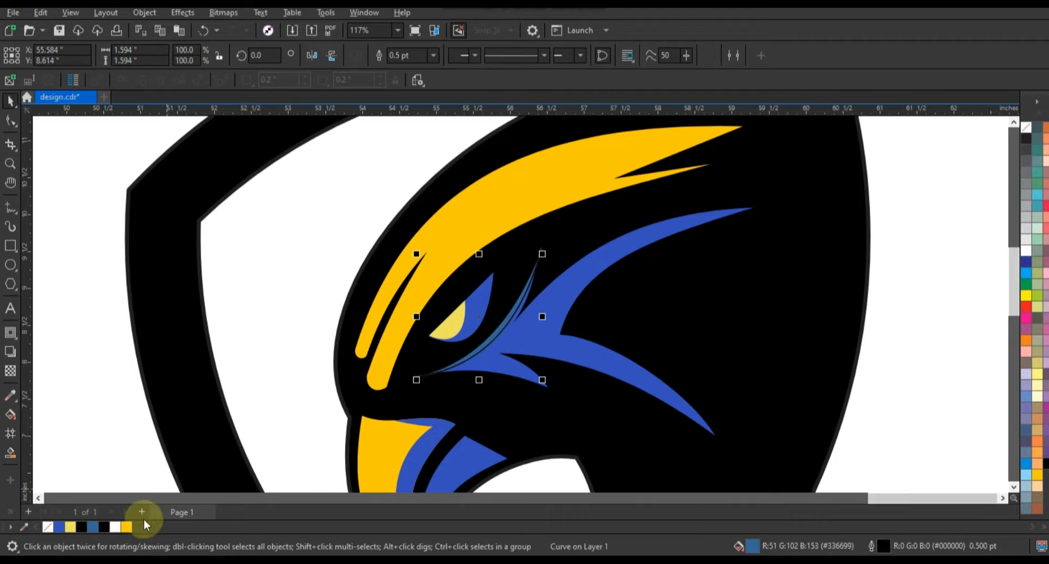
left_click(127, 526)
left_click(422, 382)
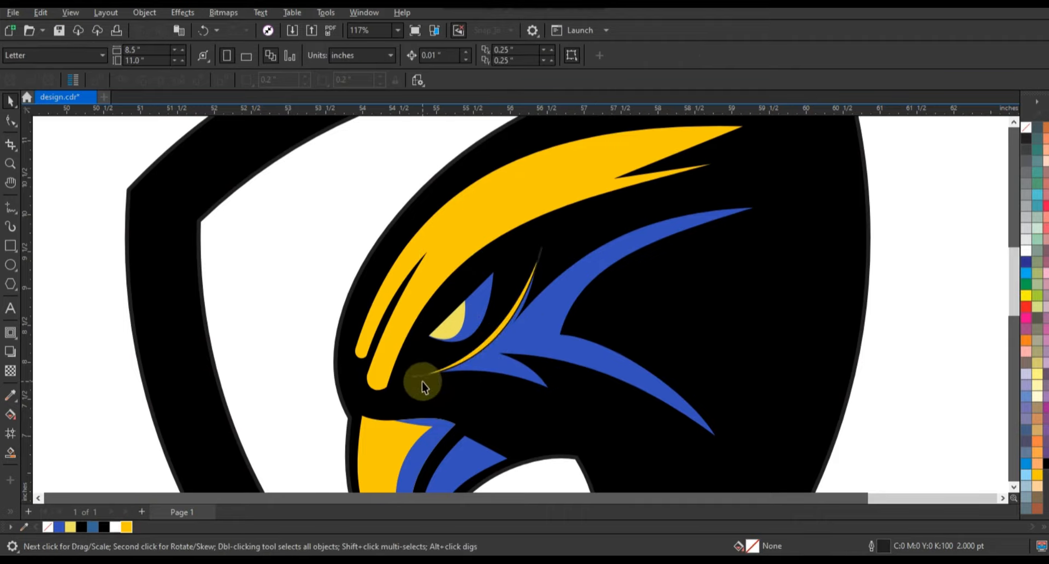
Step: Remove the outlines from the golden strip and the blue cheek marking
left_click(528, 342)
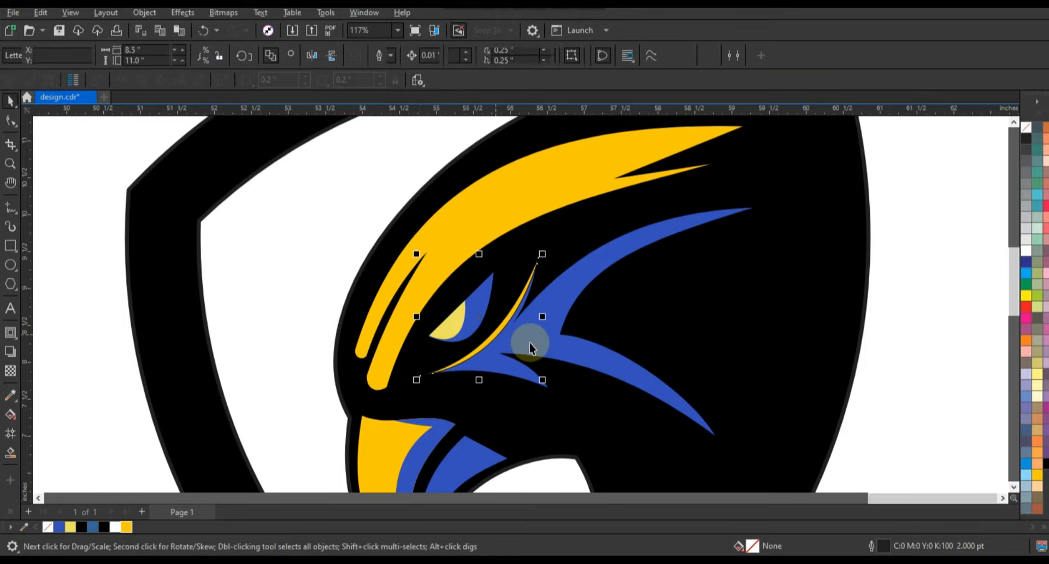
left_click(705, 310, "shift")
right_click(1025, 126)
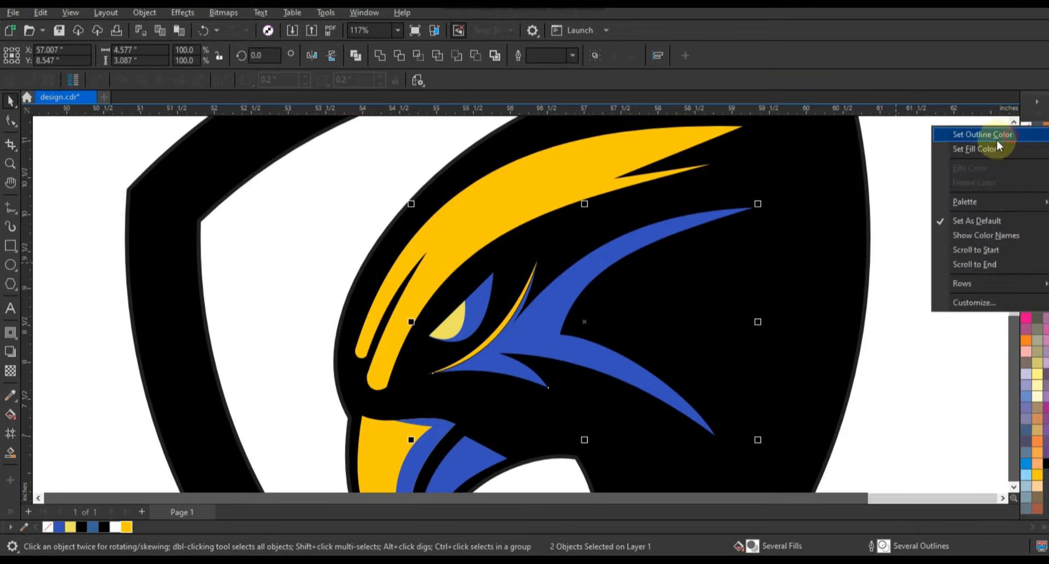
left_click(1011, 138)
left_click(920, 207)
Step: Try to recolor the clipped eye shape golden yellow, and undo the fill
left_click(446, 323)
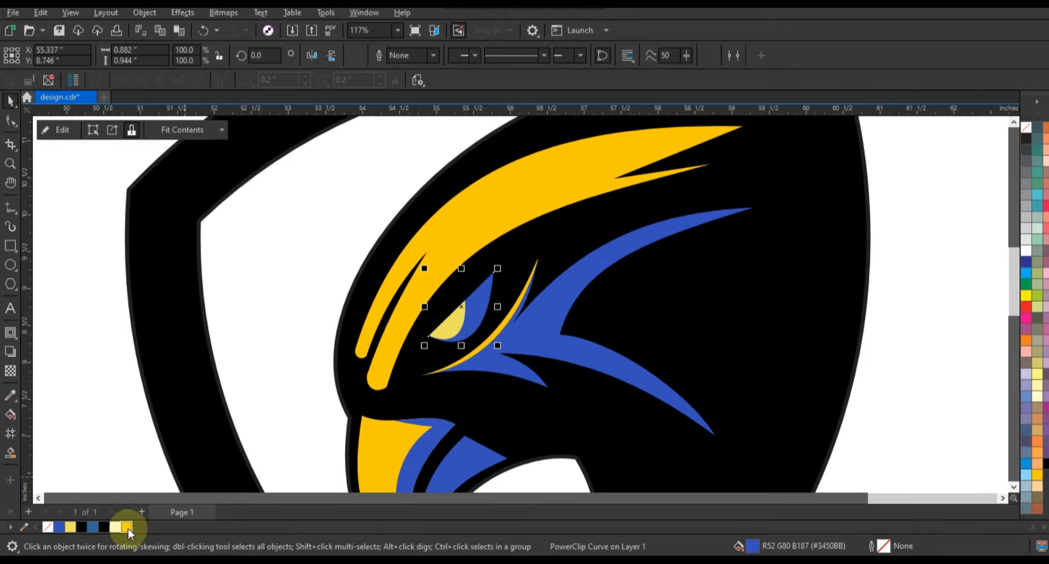
left_click(126, 526)
left_click(456, 350)
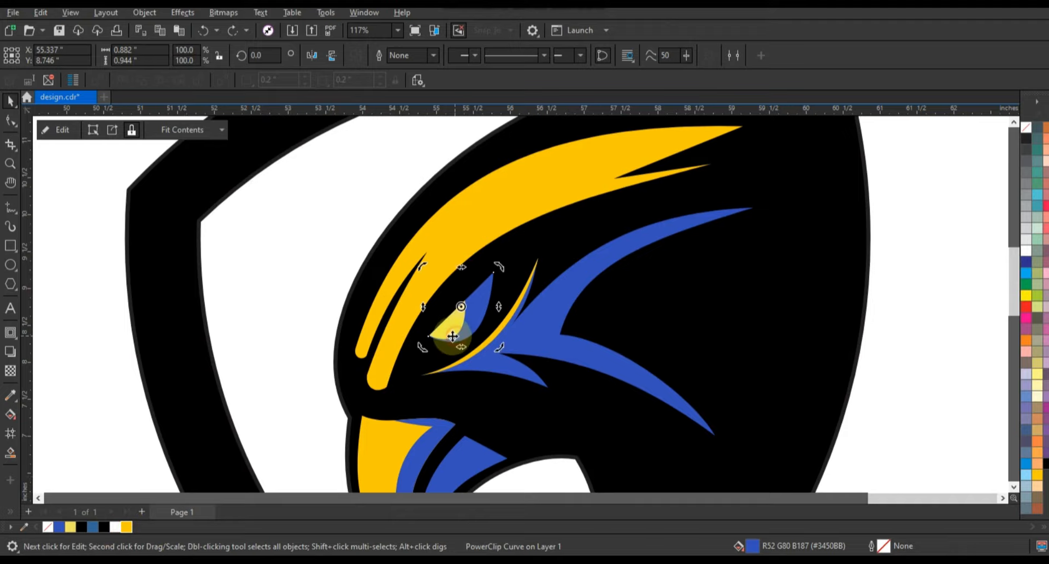
key("ctrl+z")
Step: Edit the eye's PowerClip contents, fill the pupil with golden yellow and finish editing
left_click(445, 320)
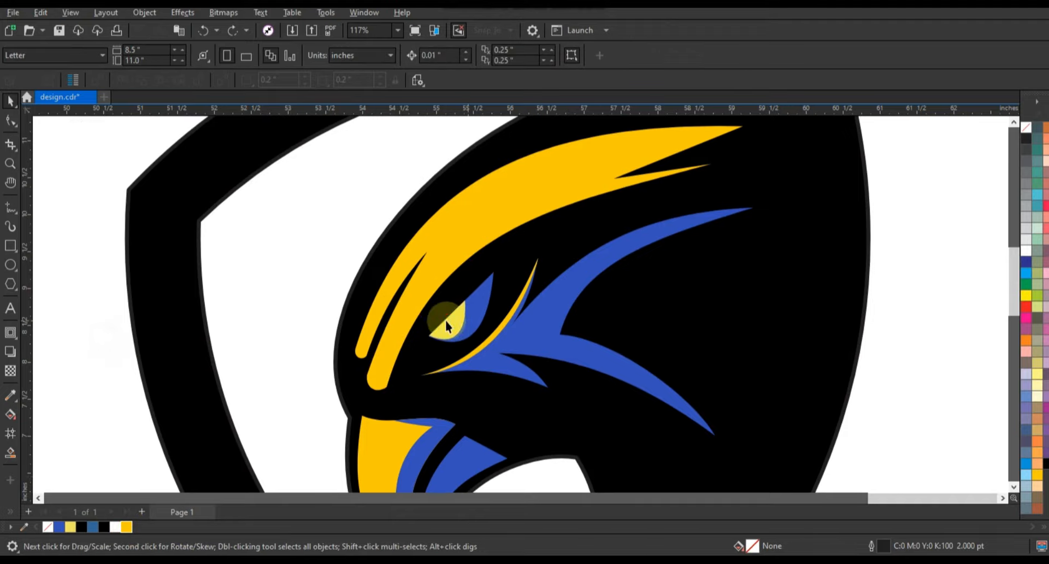
left_click(431, 339)
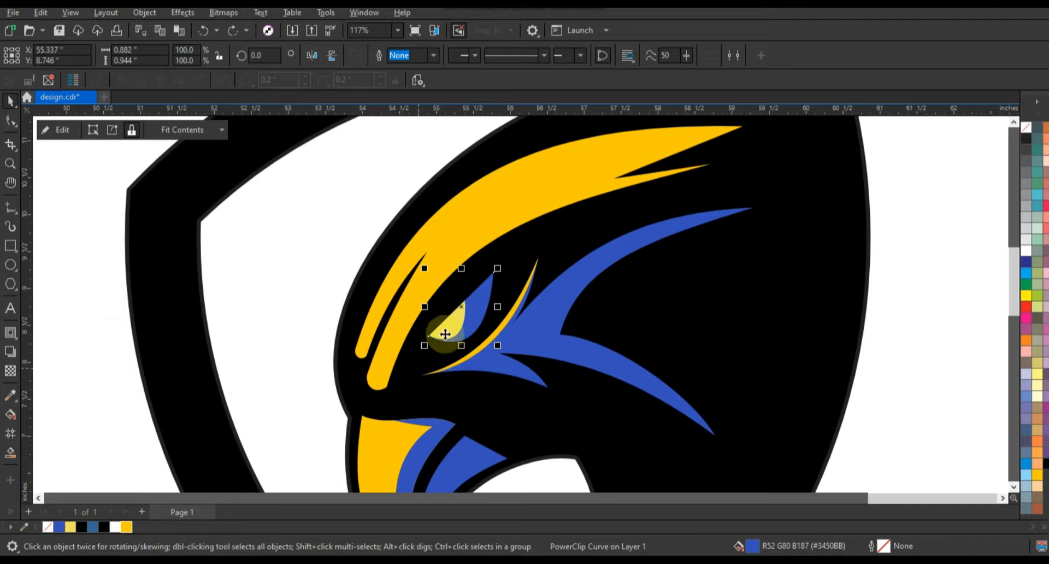
double_click(448, 331)
left_click(125, 526)
left_click(117, 326)
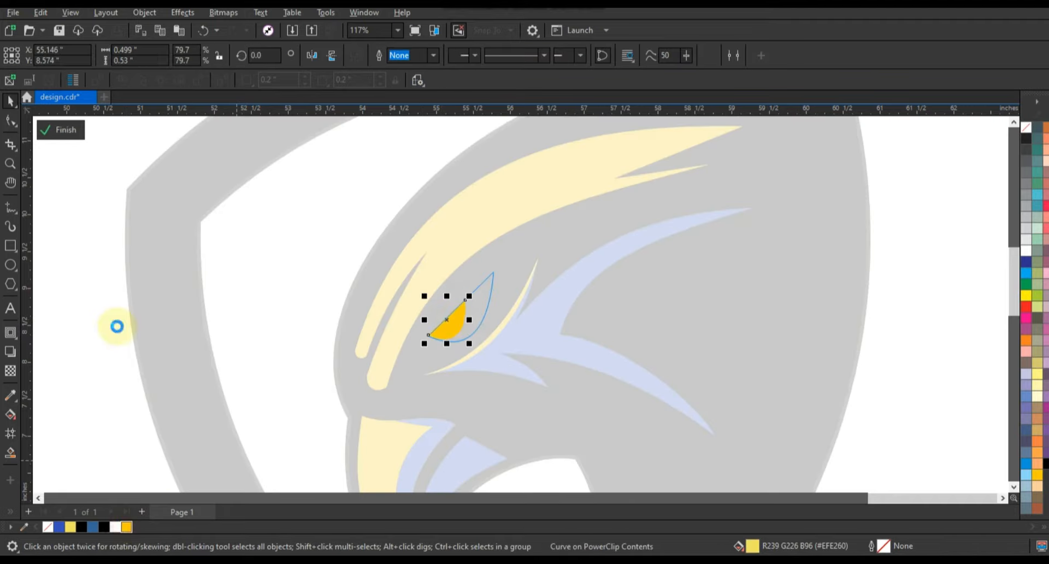
left_click(111, 314)
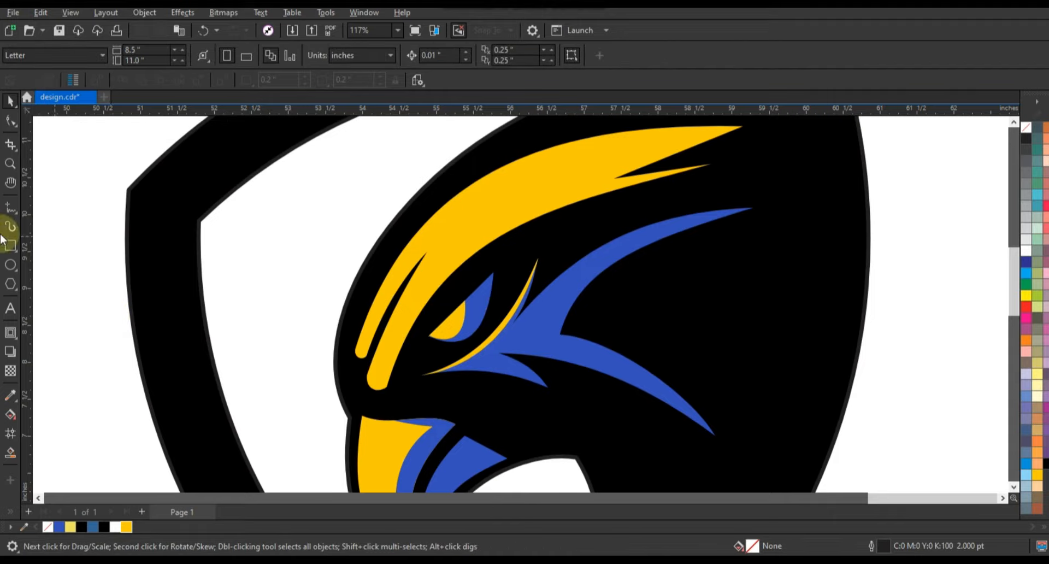
Step: Draw a straight line about 6.1 in long from the crown feather's rear tip to its front lower end
left_click(10, 208)
left_click(1014, 121)
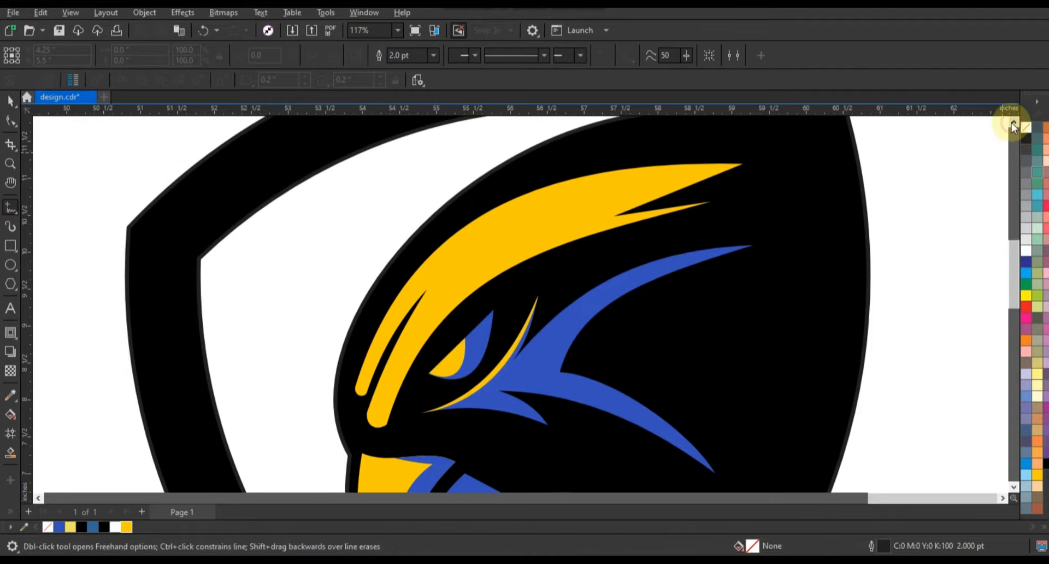
left_click(736, 172)
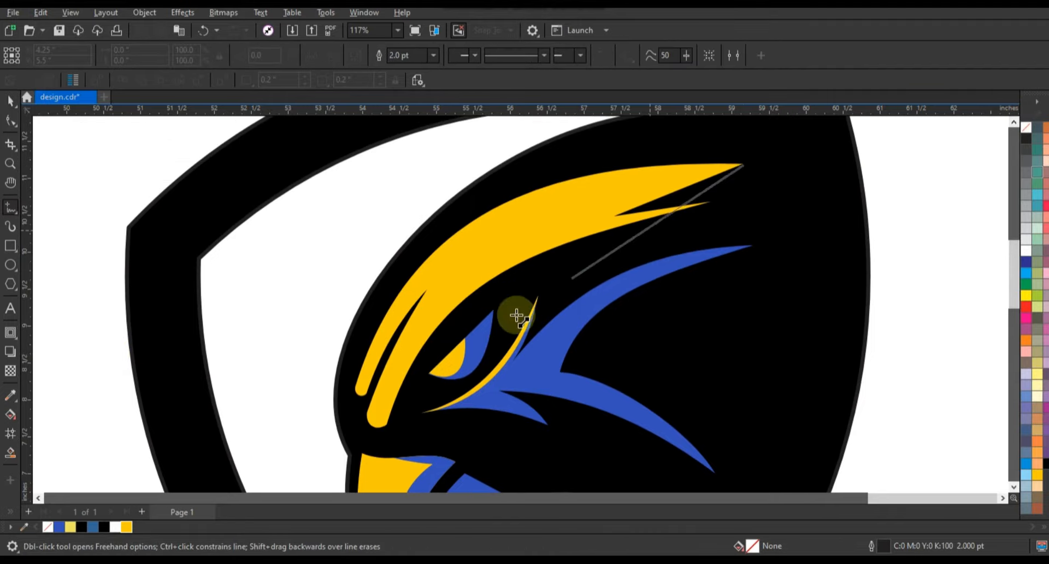
left_click(355, 394)
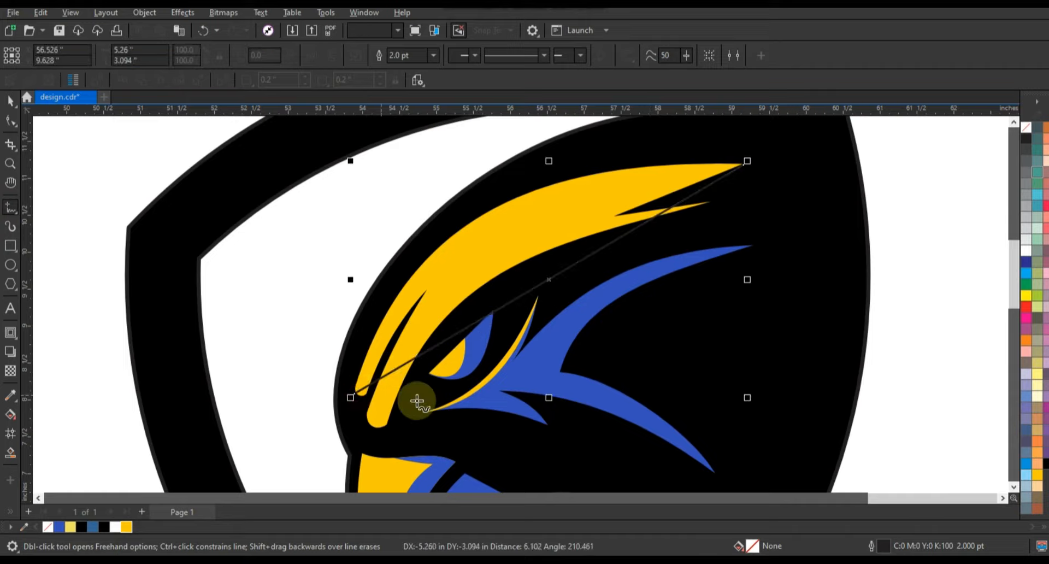
Step: Convert the crown line to a curve and bend it to run just inside the golden feather's upper edge
key("F10")
left_click_drag(768, 137, 238, 424)
left_click_drag(310, 386, 377, 427)
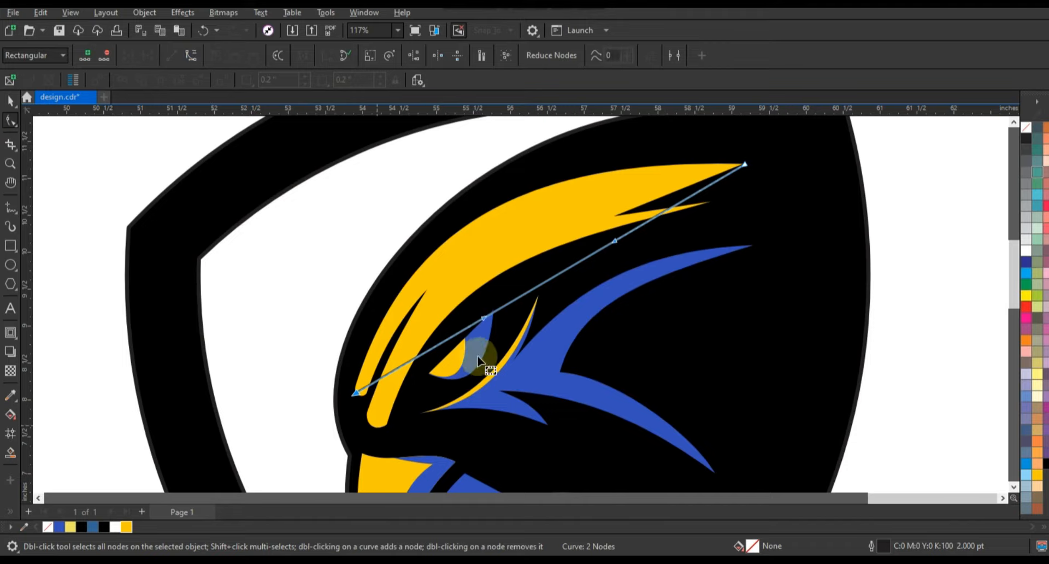
left_click_drag(481, 320, 406, 230)
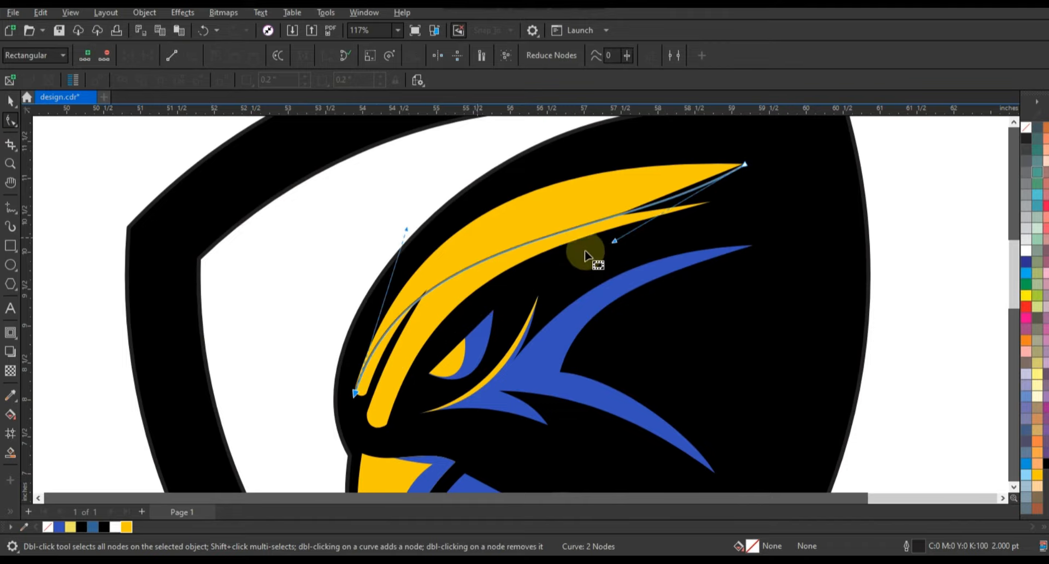
left_click_drag(615, 242, 586, 168)
left_click_drag(408, 229, 410, 225)
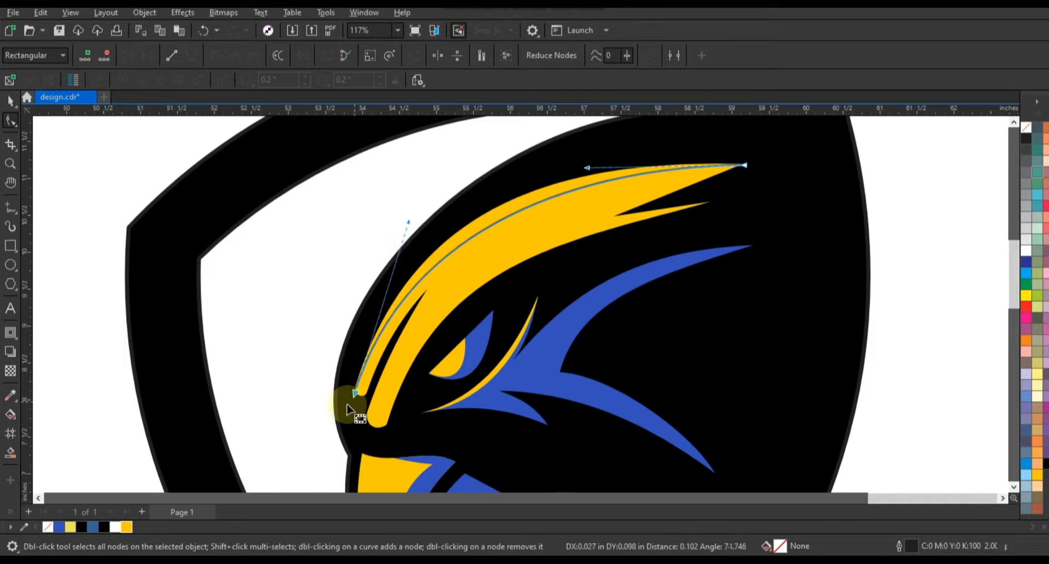
left_click_drag(355, 395, 359, 398)
left_click_drag(412, 230, 402, 208)
Step: Smart-fill the sliver between the crown line and the golden feather's upper edge, and color it white
left_click(10, 451)
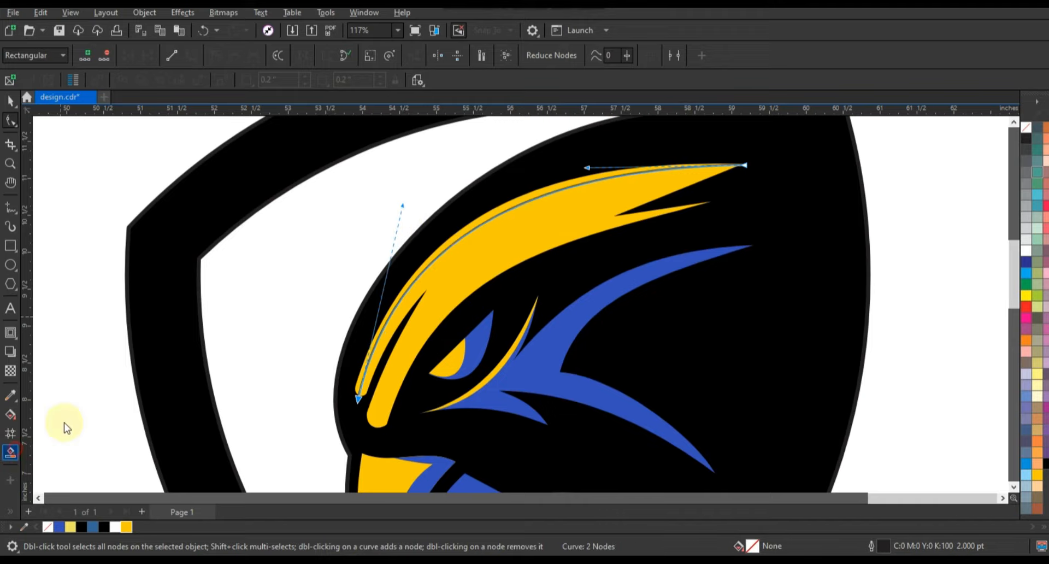
left_click(456, 235)
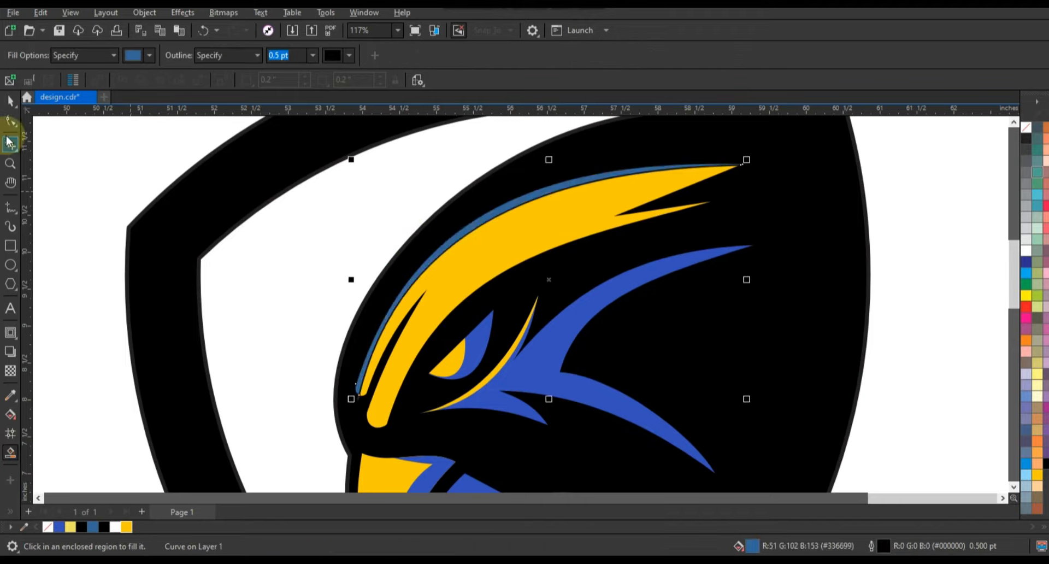
left_click(11, 101)
left_click(1026, 253)
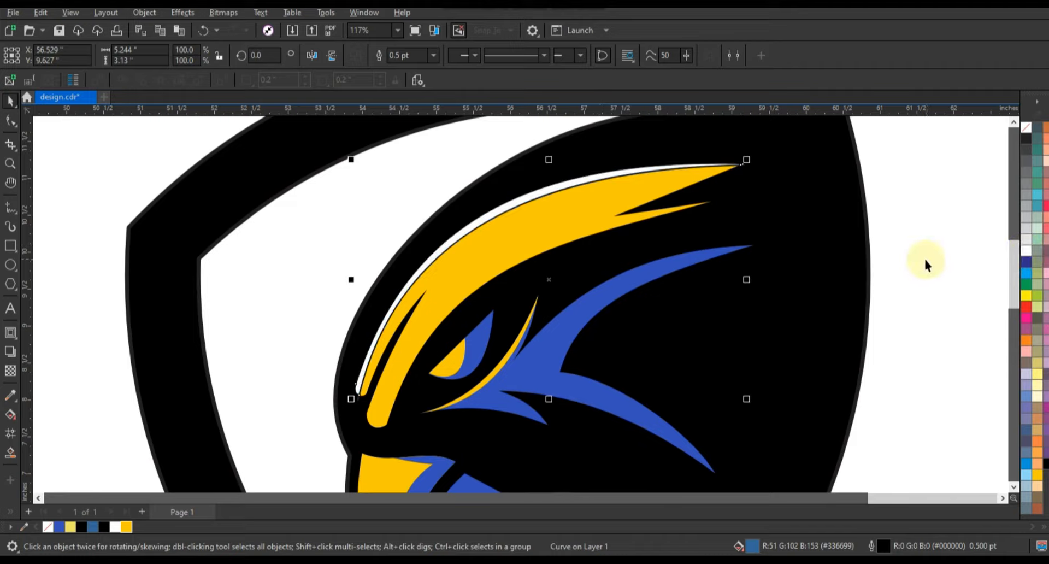
Step: Draw a two-segment line about 4.8 by 2.9 in from the feather's lower rear tip across its rounded front end
left_click(7, 208)
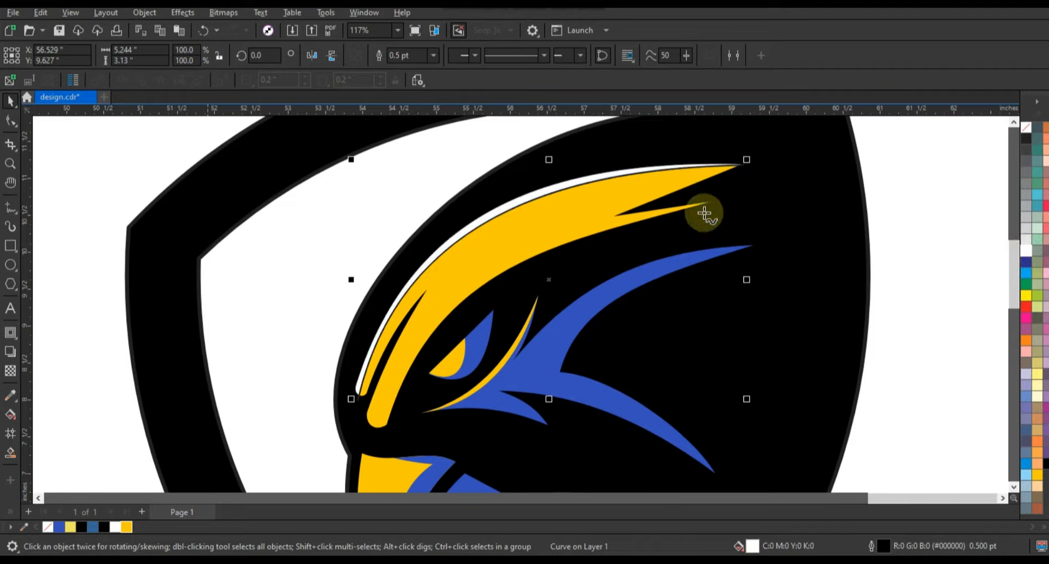
left_click(713, 202)
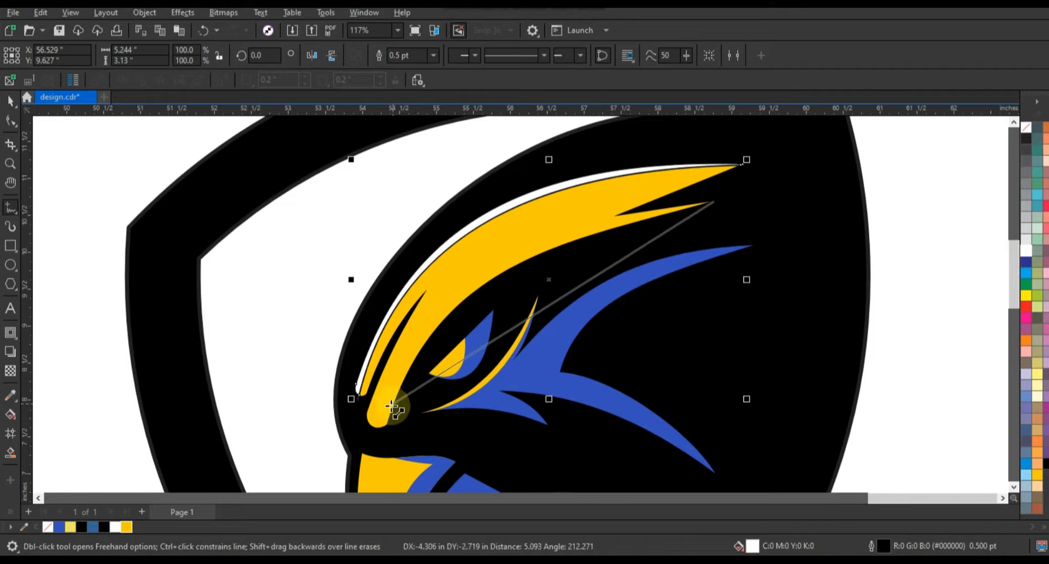
left_click(382, 415)
left_click(362, 414)
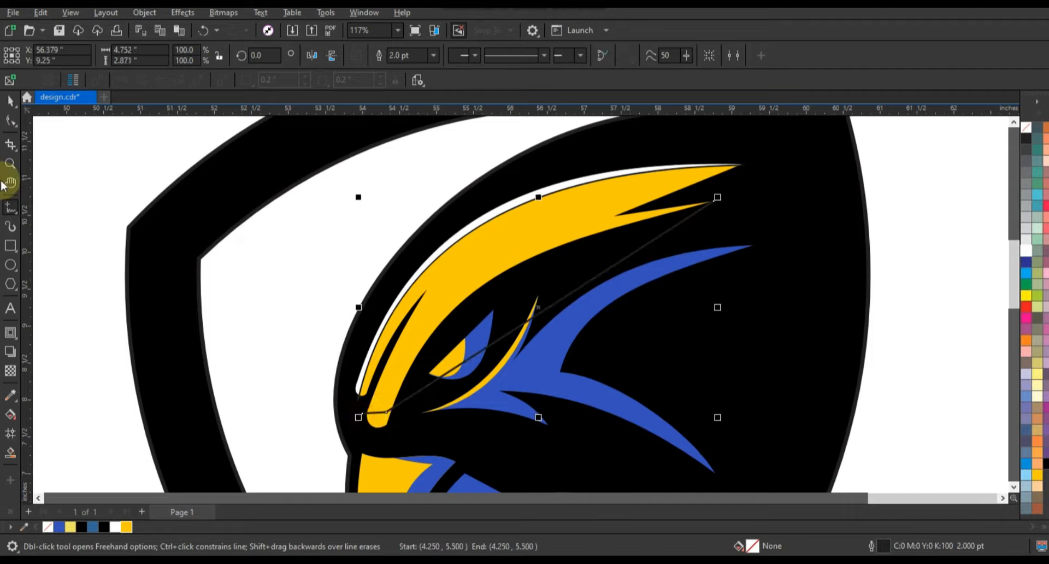
Step: Convert the two-segment line to curves and bend it just inside the feather's lower edge and around its rounded front end
left_click(10, 119)
mouse_move(321, 162)
left_mouse_down()
mouse_move(709, 407)
mouse_move(776, 429)
left_mouse_up()
left_click(191, 55)
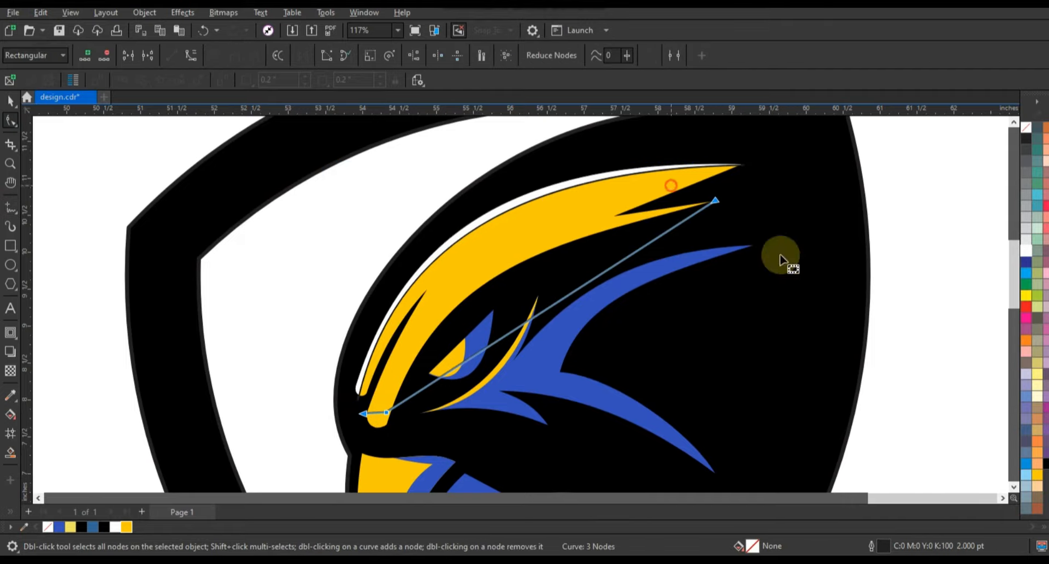
left_click_drag(604, 271, 419, 275)
left_click_drag(715, 201, 717, 203)
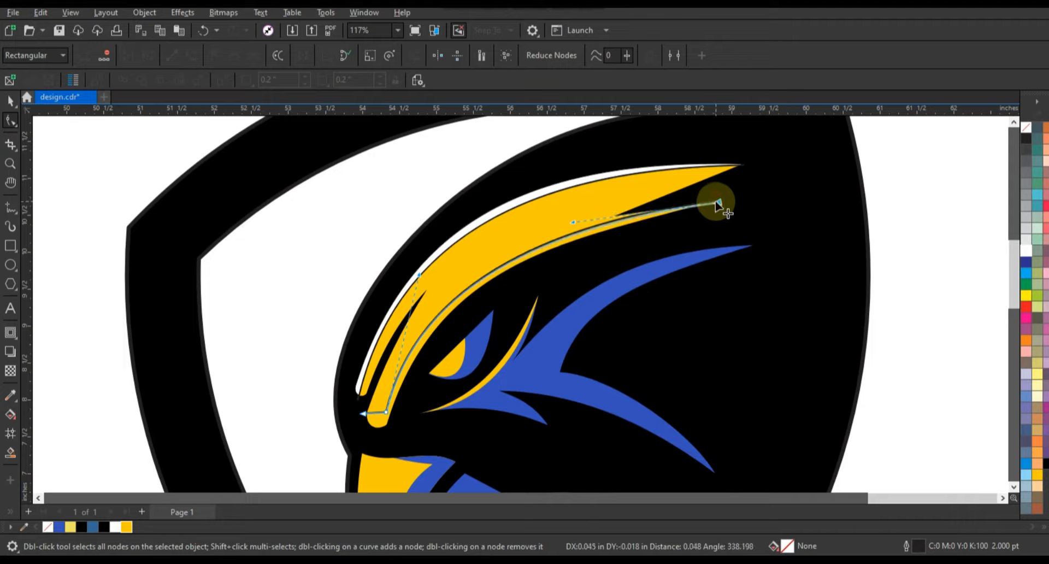
left_click(363, 413)
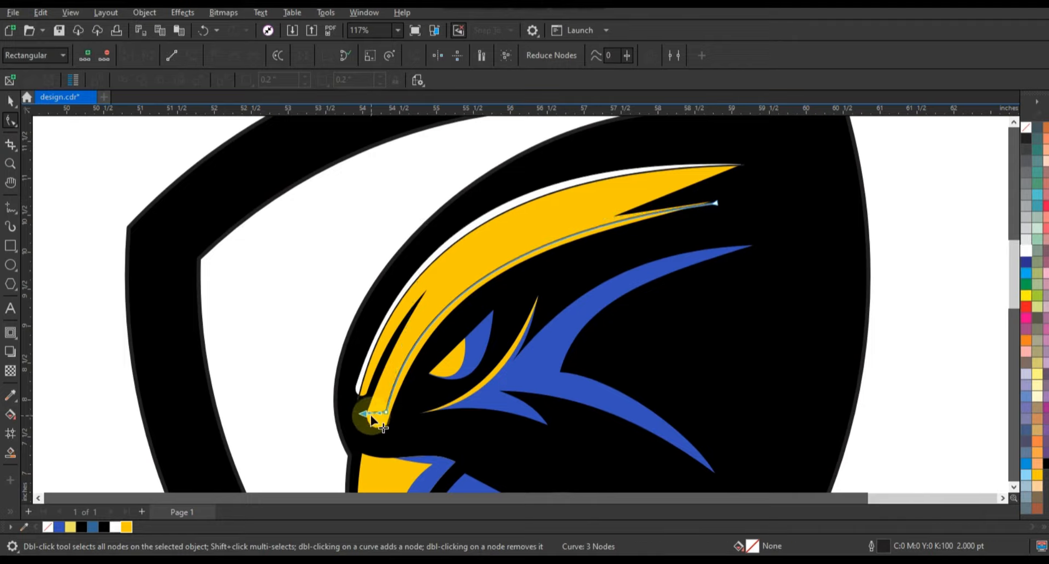
left_click_drag(377, 420, 381, 429)
Step: Smart-fill the strip between the bent line and the feather's lower edge, and color it white
left_click(11, 452)
left_click(414, 355)
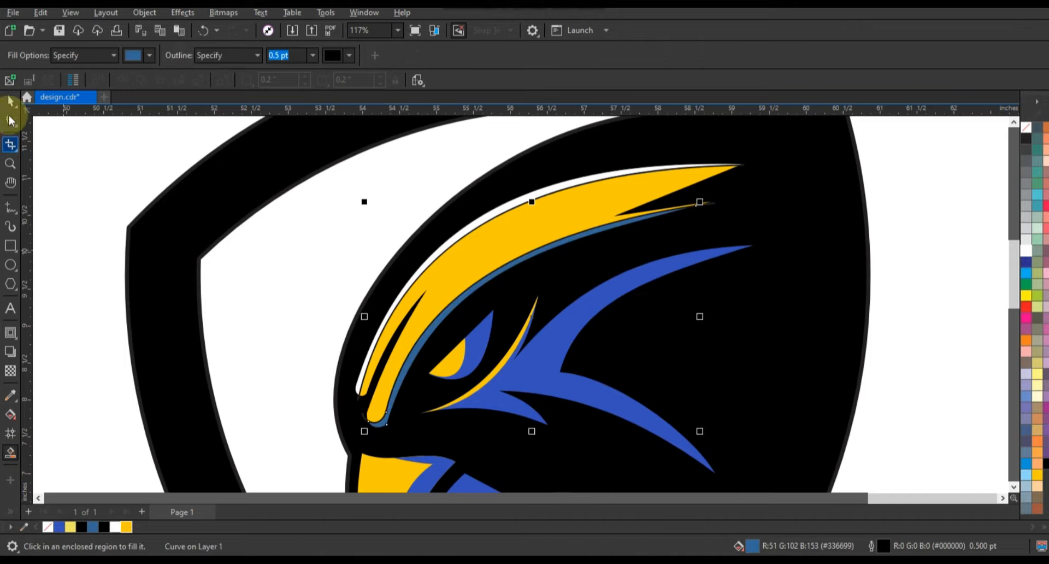
key("space")
left_click(1026, 251)
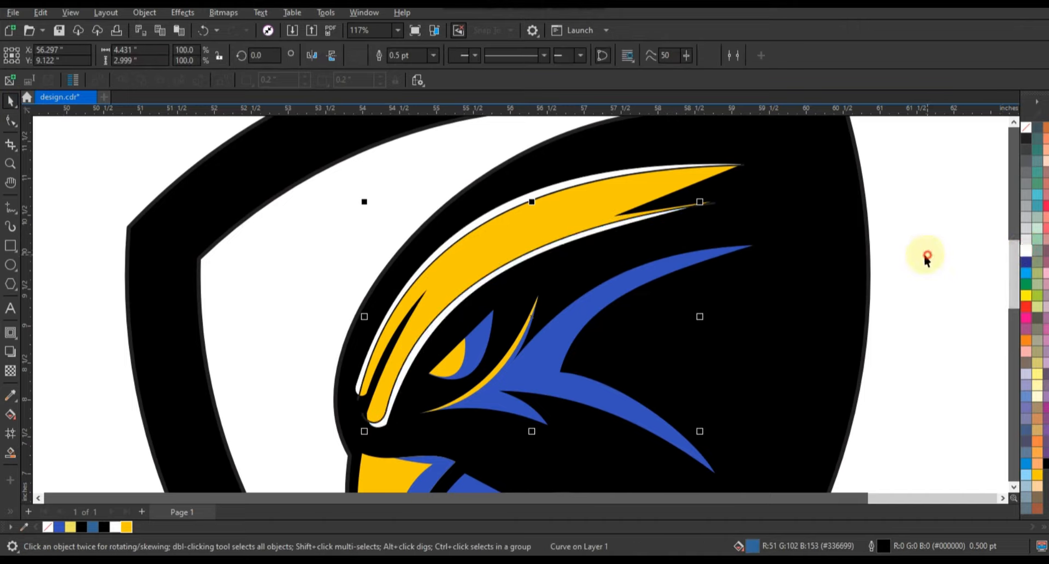
left_click(926, 255)
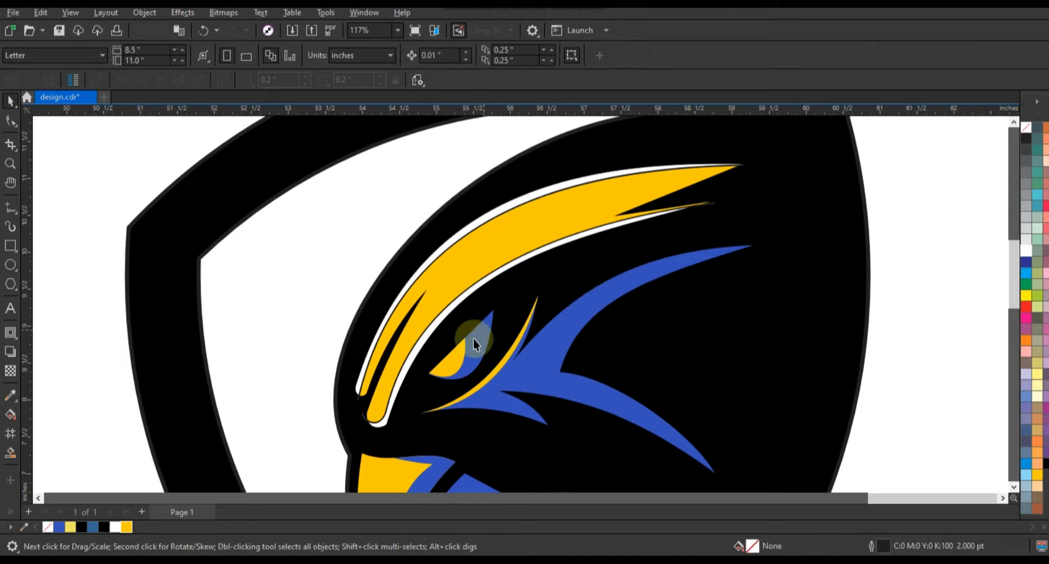
Step: Delete the two construction lines left along the golden feather's upper and lower edges
left_click(364, 416)
key("Delete")
left_click(356, 402)
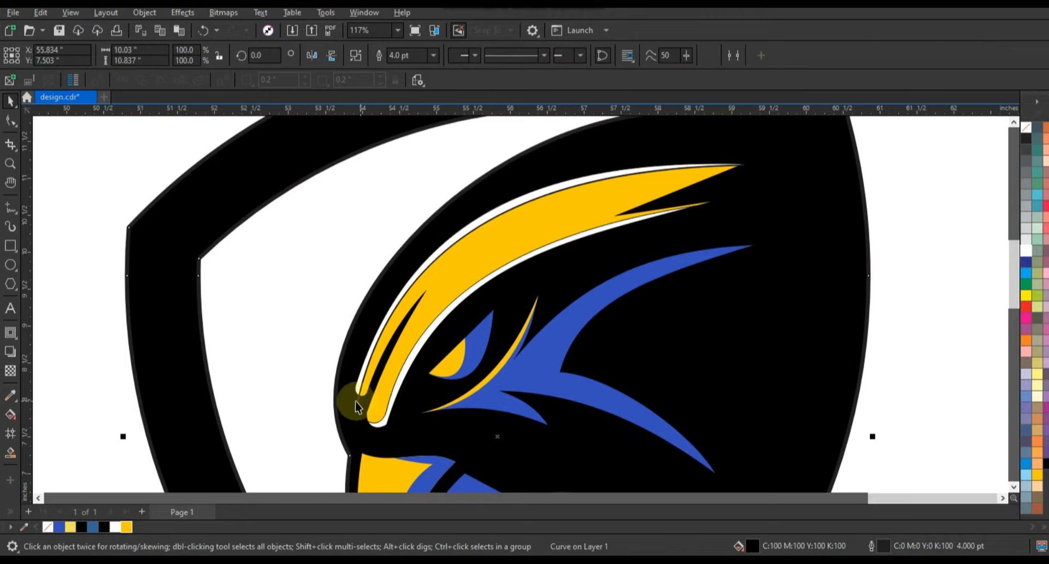
left_click(360, 398)
key("Delete")
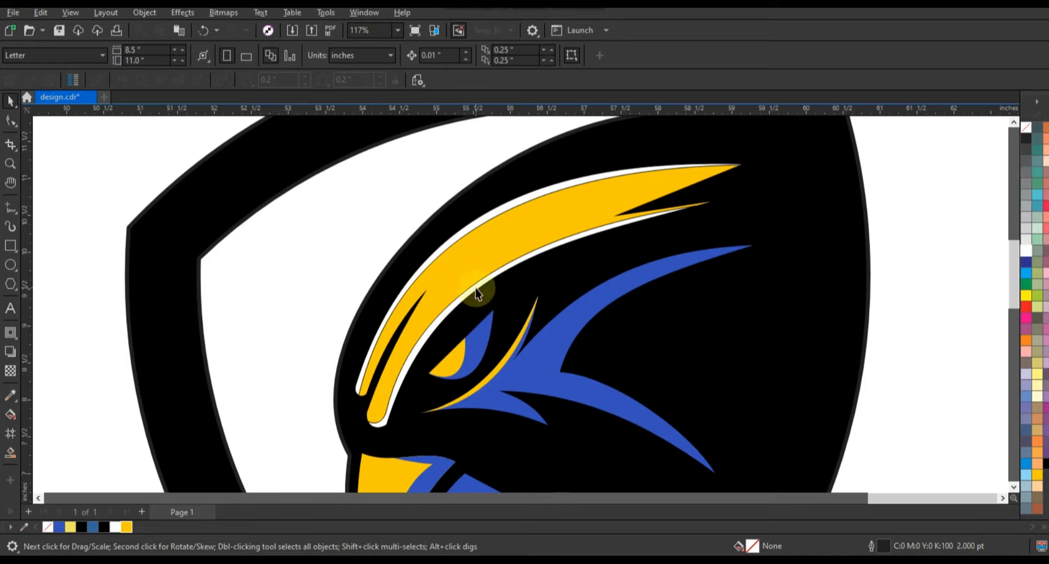
Step: Remove the outlines from the beak, eye and feather detail shapes inside the eagle's head
scroll(478, 293, "down", 5)
left_click_drag(584, 283, 415, 393)
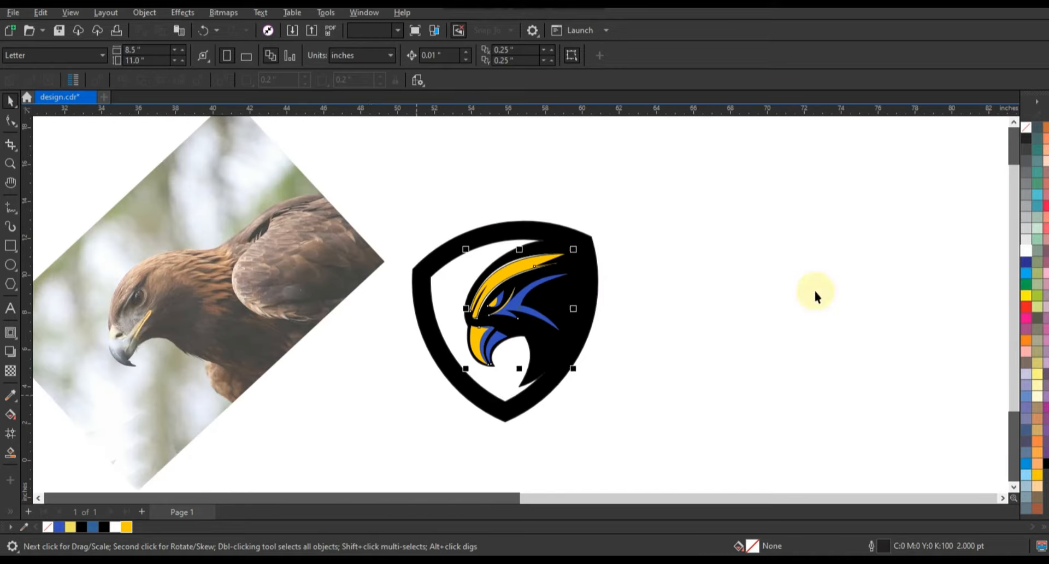
right_click(1023, 137)
left_click(1017, 140)
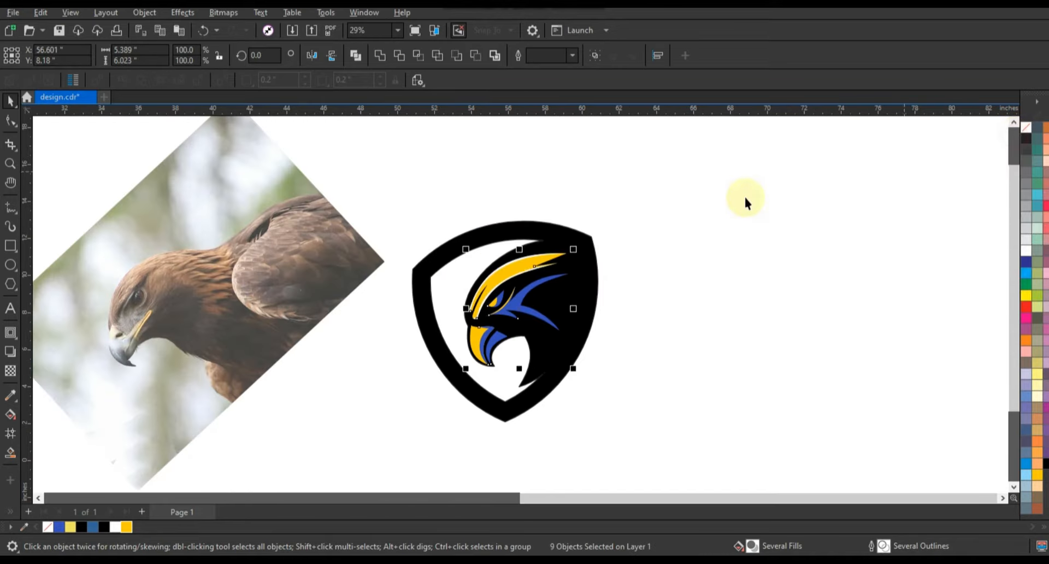
left_click(743, 194)
left_click_drag(696, 173, 375, 445)
key("shift+F2")
left_click(749, 299)
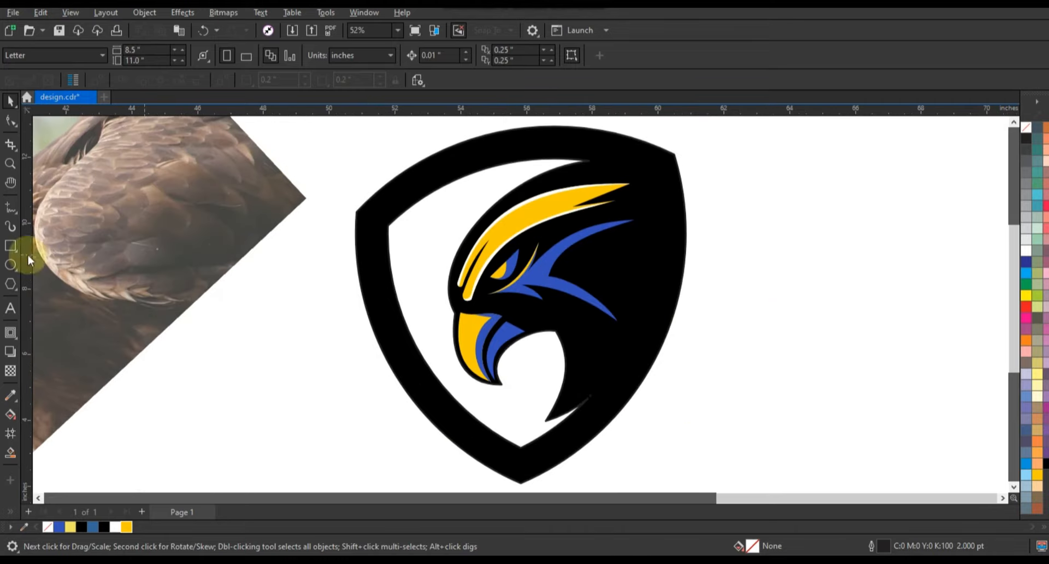
Step: Draw a three-segment line about 3.4 by 6.1 in from the shield's upper inner edge to its front inner edge
left_click(8, 210)
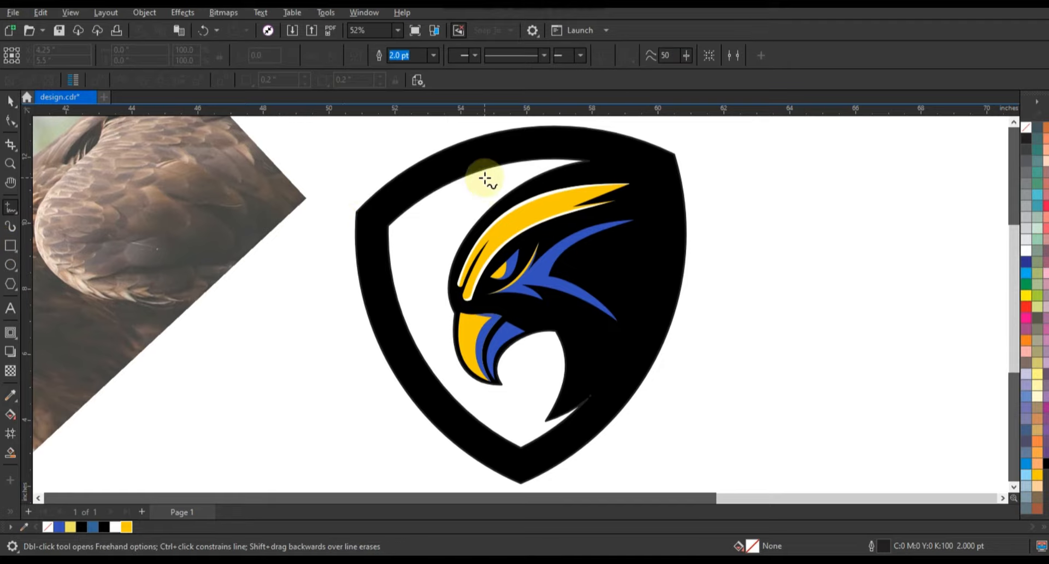
left_click(465, 168)
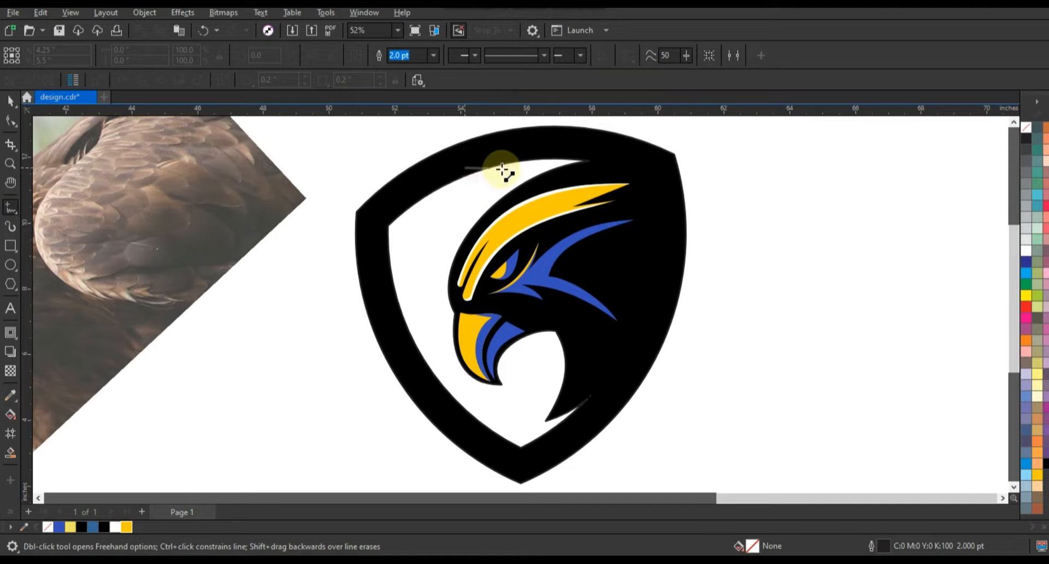
double_click(519, 168)
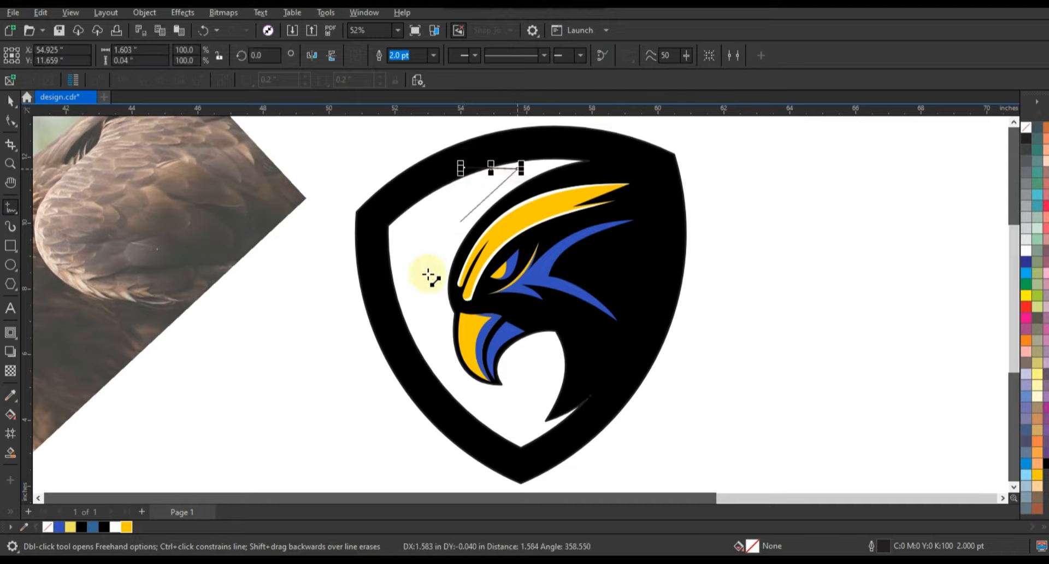
double_click(438, 367)
left_click(405, 329)
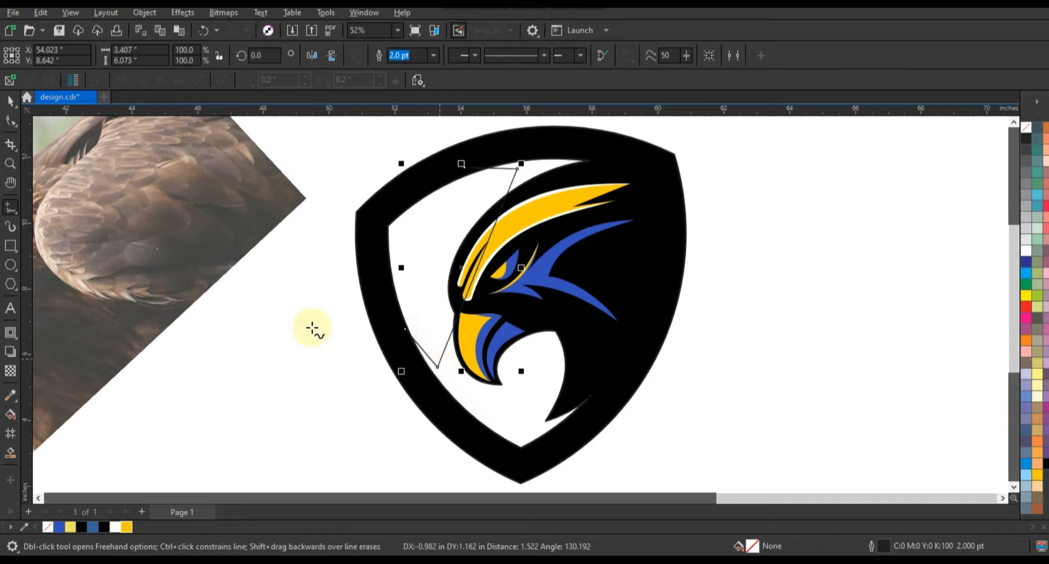
Step: Convert the three-segment line to curves and bow its long segment toward the shield's front border as a crescent
left_click(11, 120)
left_click_drag(371, 141, 575, 394)
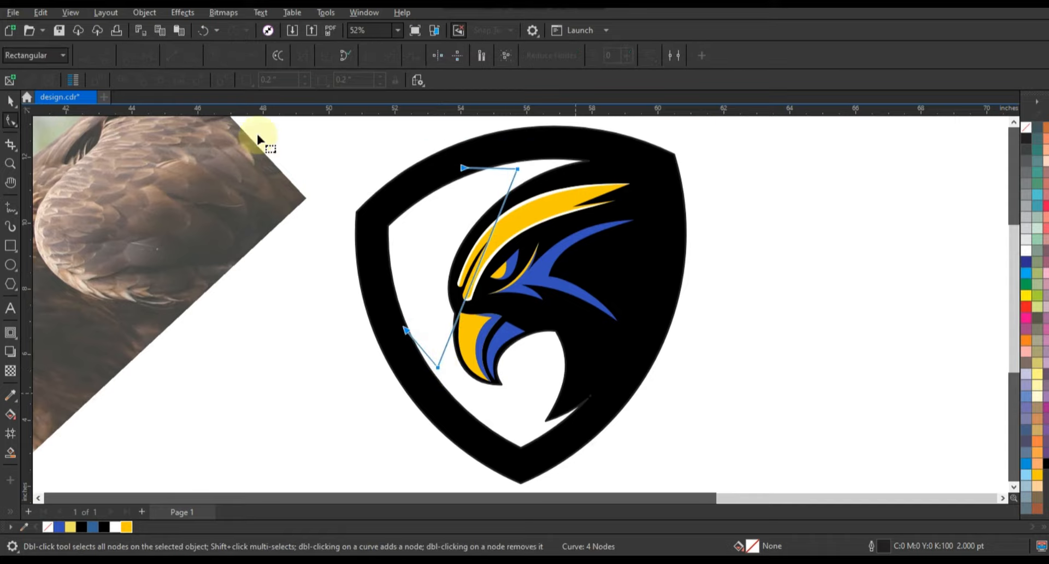
left_click_drag(566, 173, 394, 243)
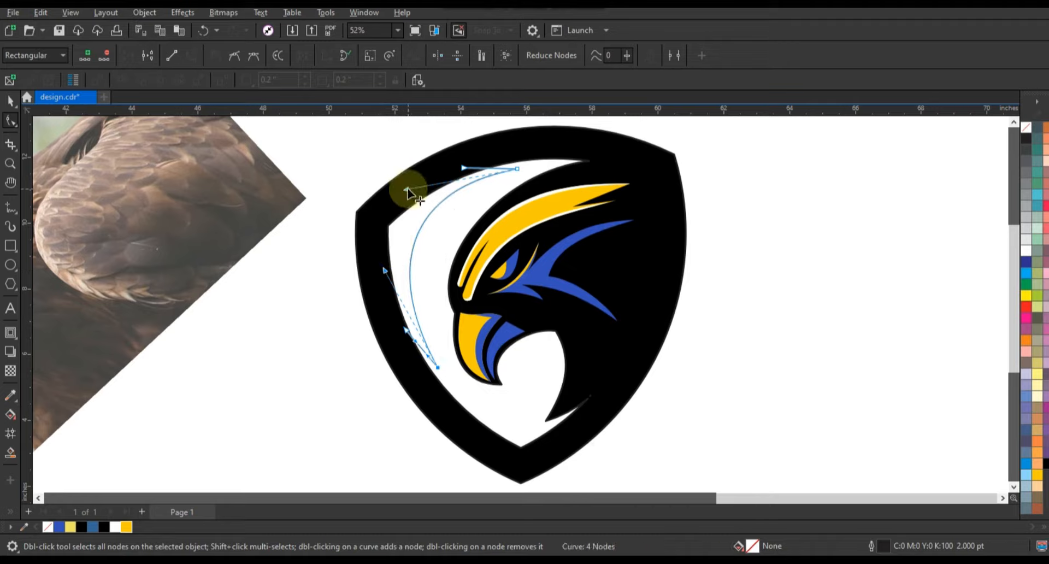
left_click_drag(408, 188, 404, 206)
left_click(418, 354)
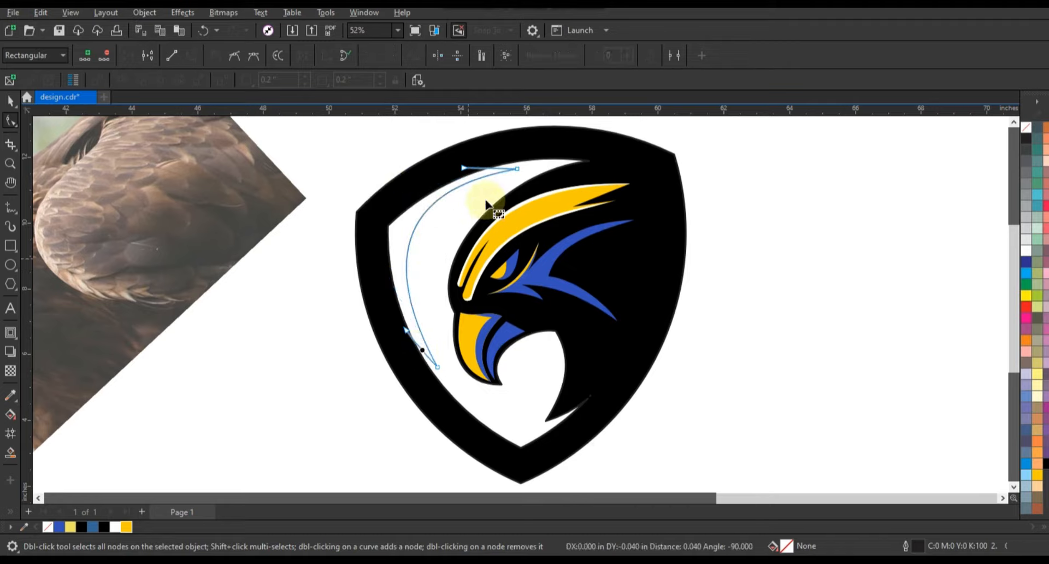
left_click(528, 182)
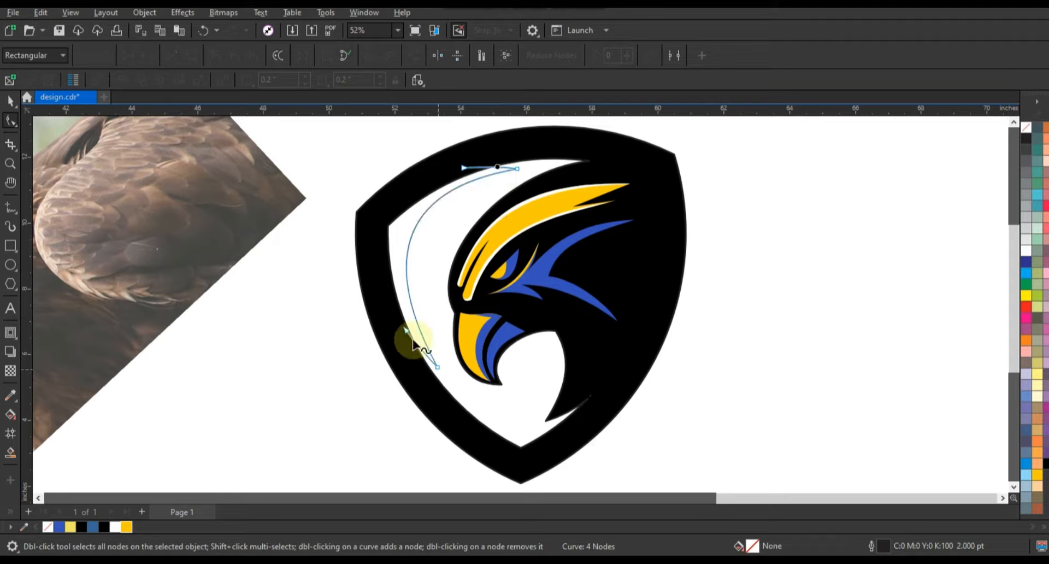
Step: Move the crescent line's lower end node further into the shield's border, and undo the unwanted adjustments
left_click_drag(405, 331, 421, 352)
key("ctrl+z")
mouse_move(397, 319)
left_mouse_down()
mouse_move(396, 327)
mouse_move(412, 323)
left_mouse_up()
key("ctrl+z")
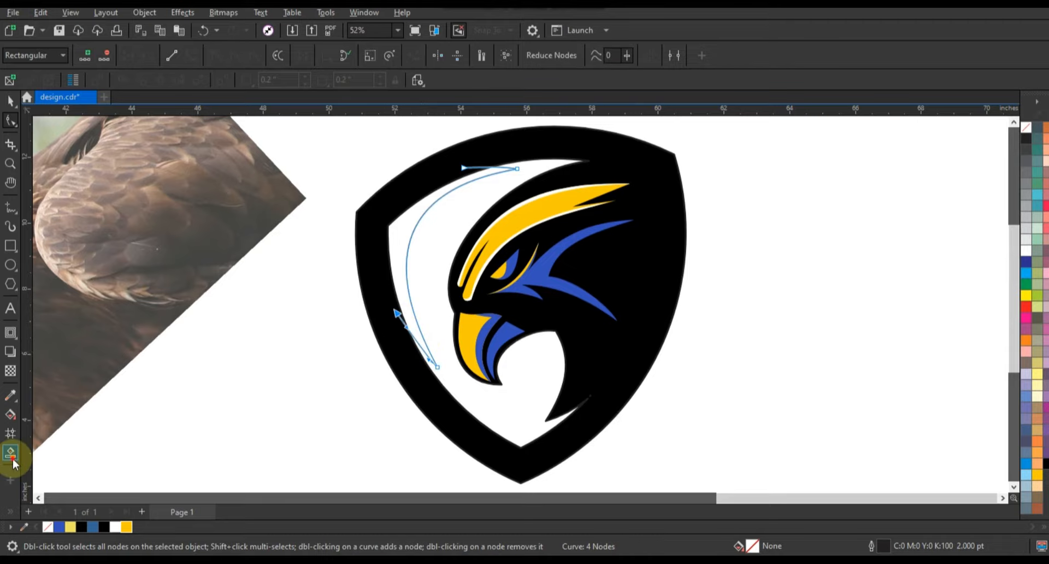
Step: Smart-fill the crescent between the curve and the shield's inner edge, and weld it to the black shield
left_click(11, 452)
left_click(397, 239)
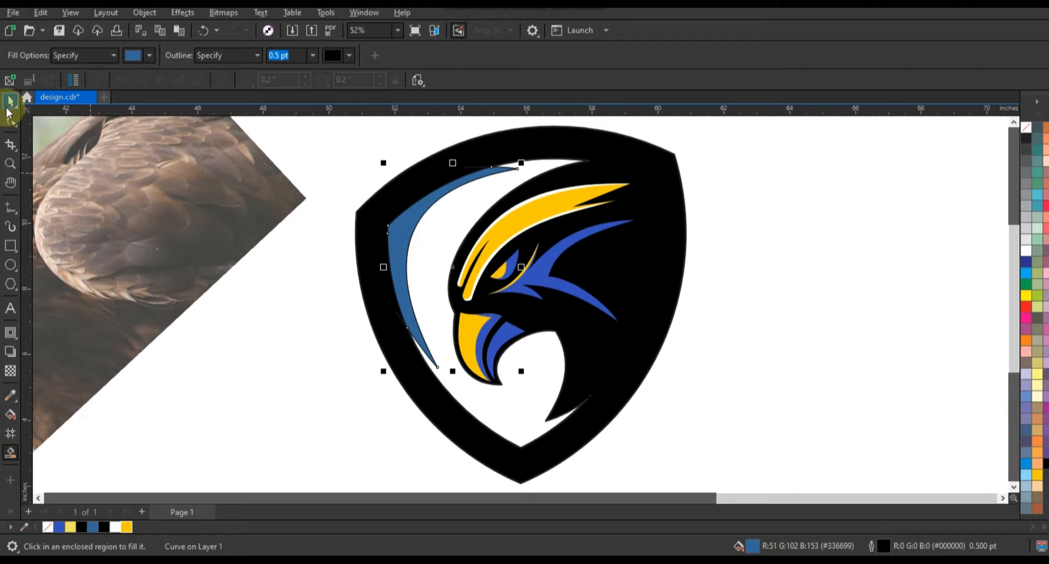
left_click(9, 101)
left_click(618, 154, "shift")
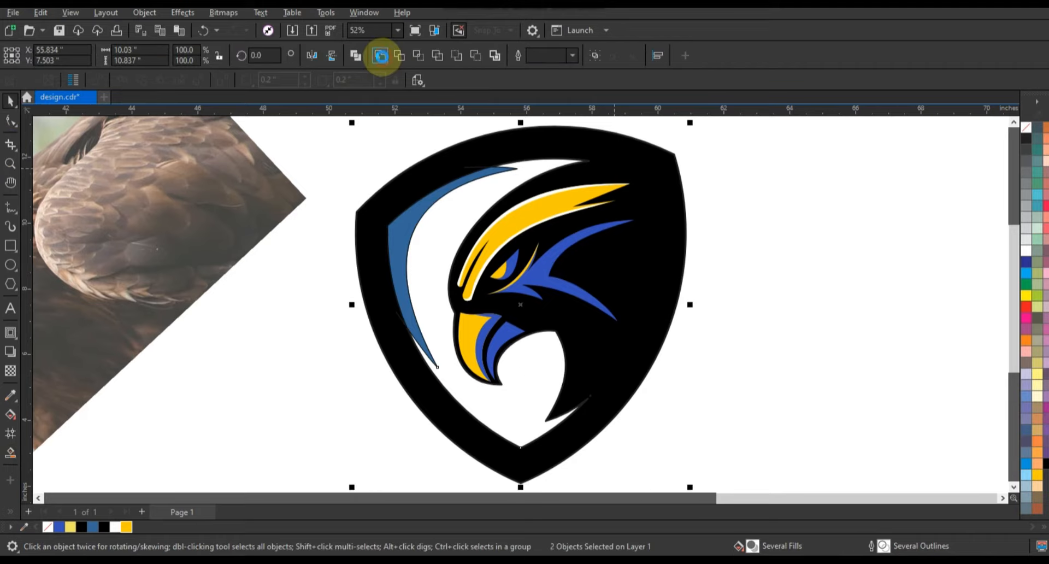
left_click(381, 55)
left_click(790, 209)
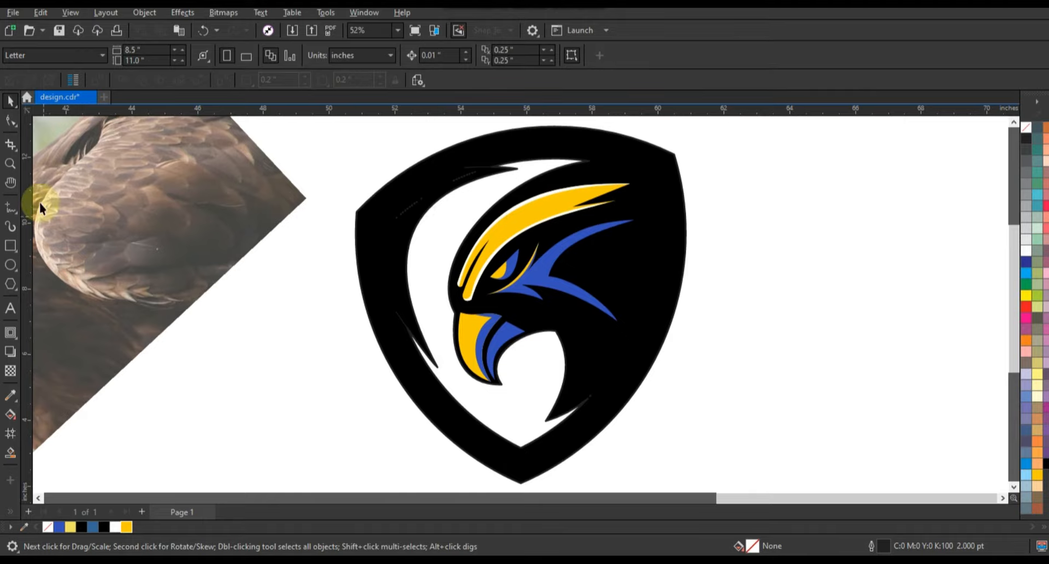
Step: Draw a two-segment line about 7.6 in wide from the shield's upper rear corner past its top edge and back into the border
left_click(11, 207)
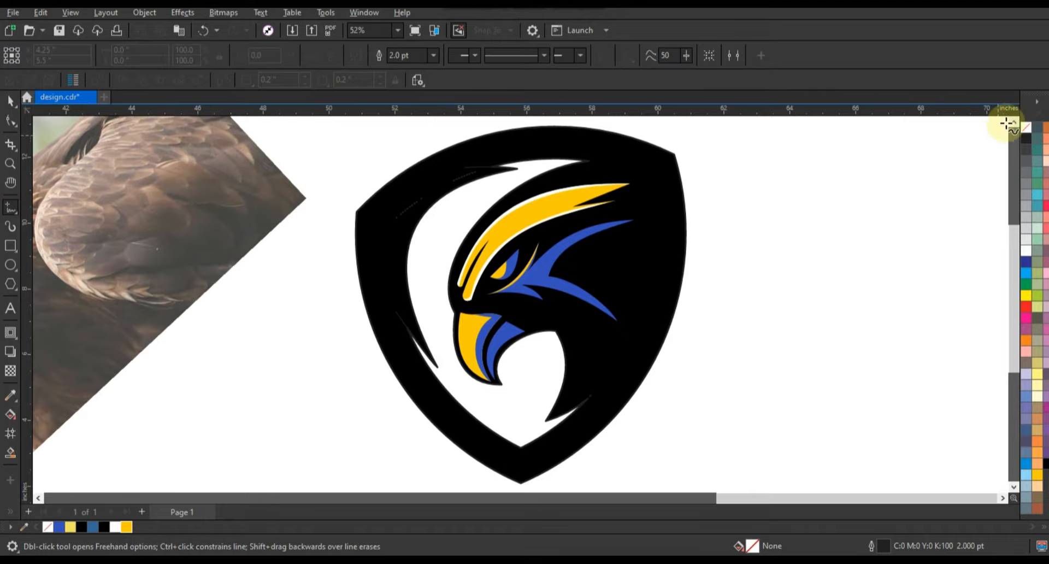
scroll(1007, 125, "up", 1)
left_click(674, 192)
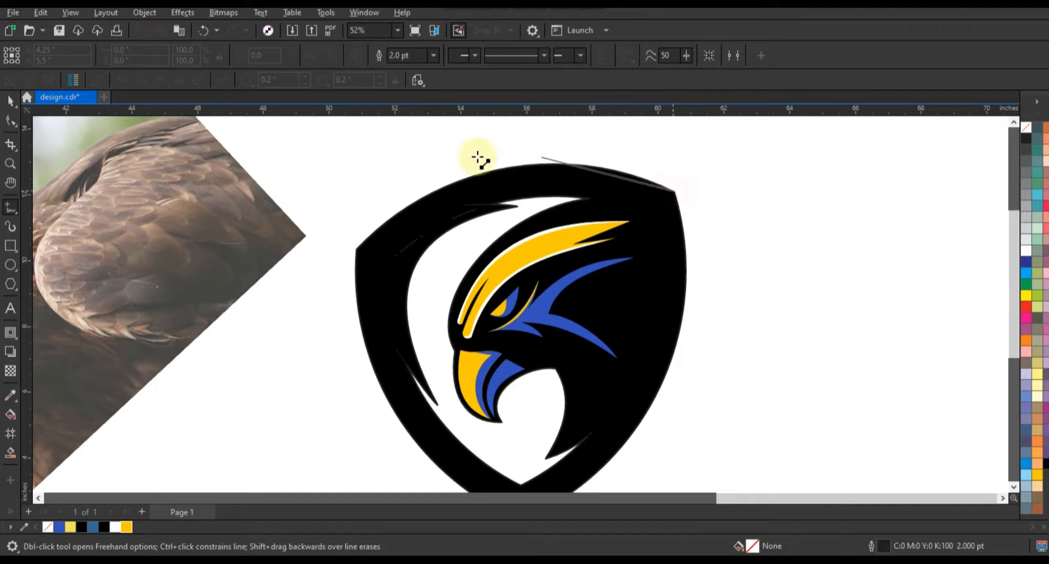
left_click(423, 174)
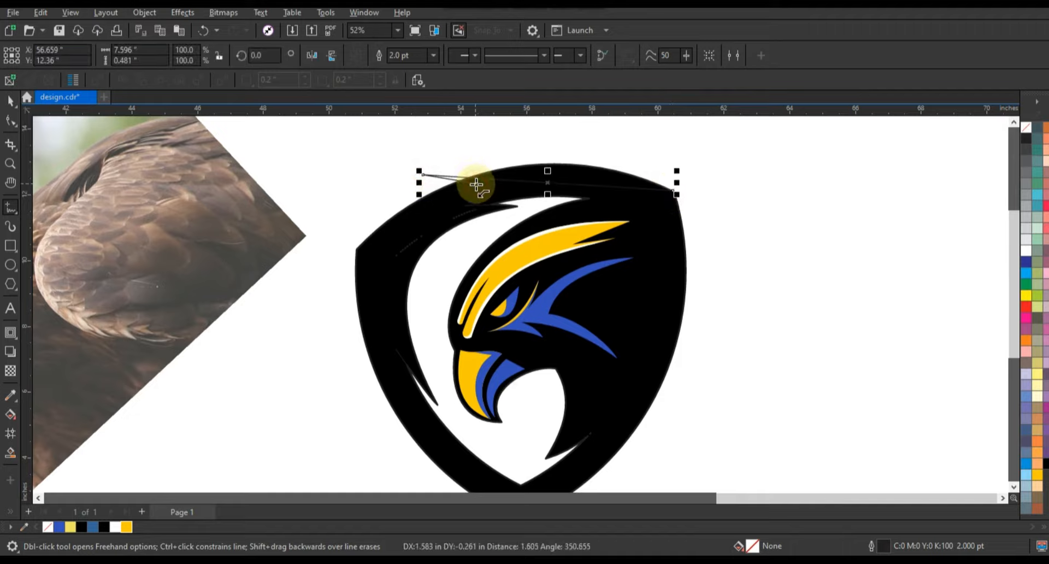
left_click(475, 184)
Step: Convert the two-segment line to curves and arch its long segment just above the shield's top edge
left_click(11, 121)
left_click_drag(297, 166, 734, 233)
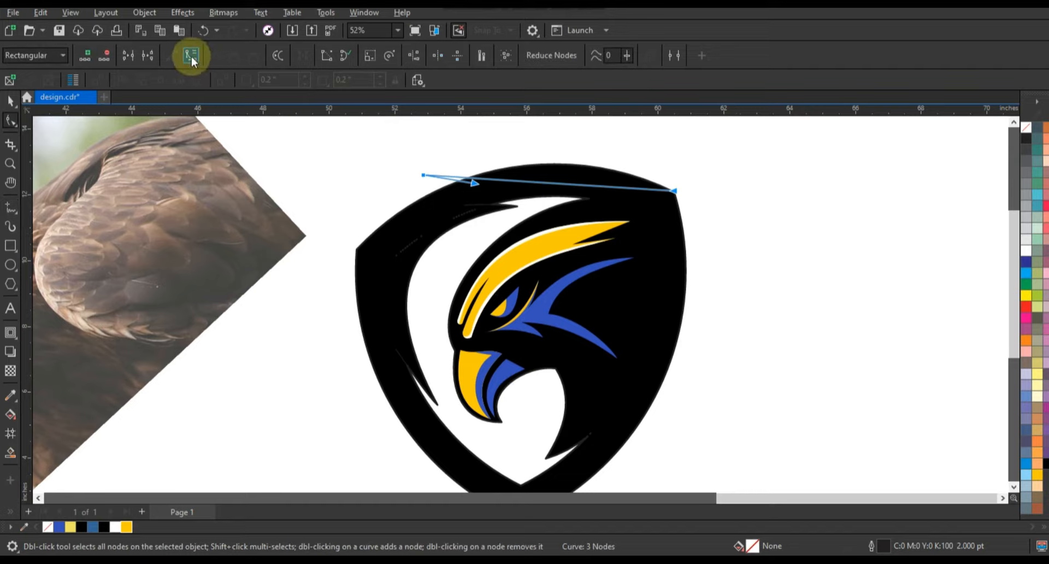
left_click(191, 55)
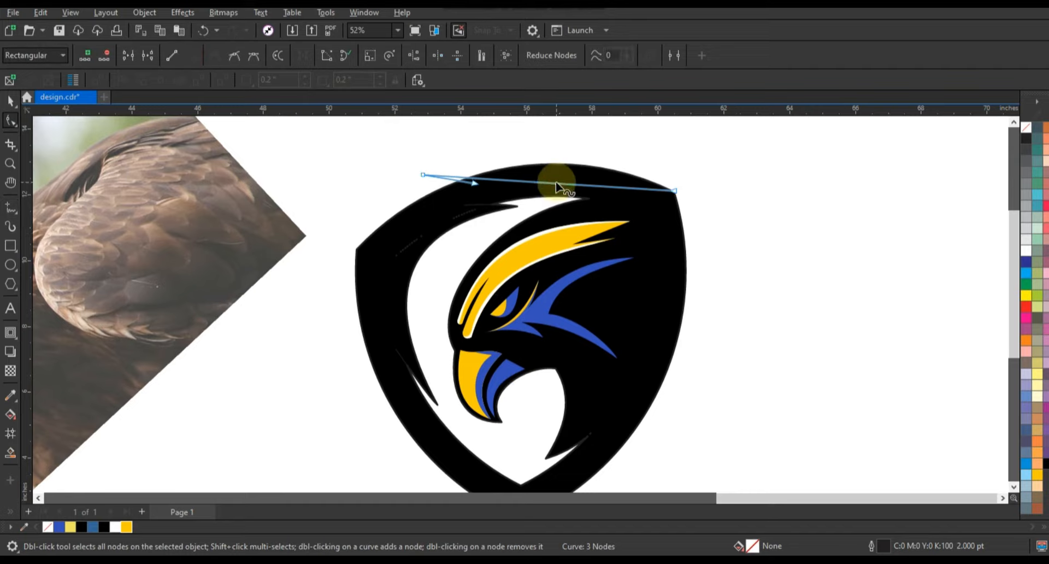
left_click_drag(555, 186, 557, 162)
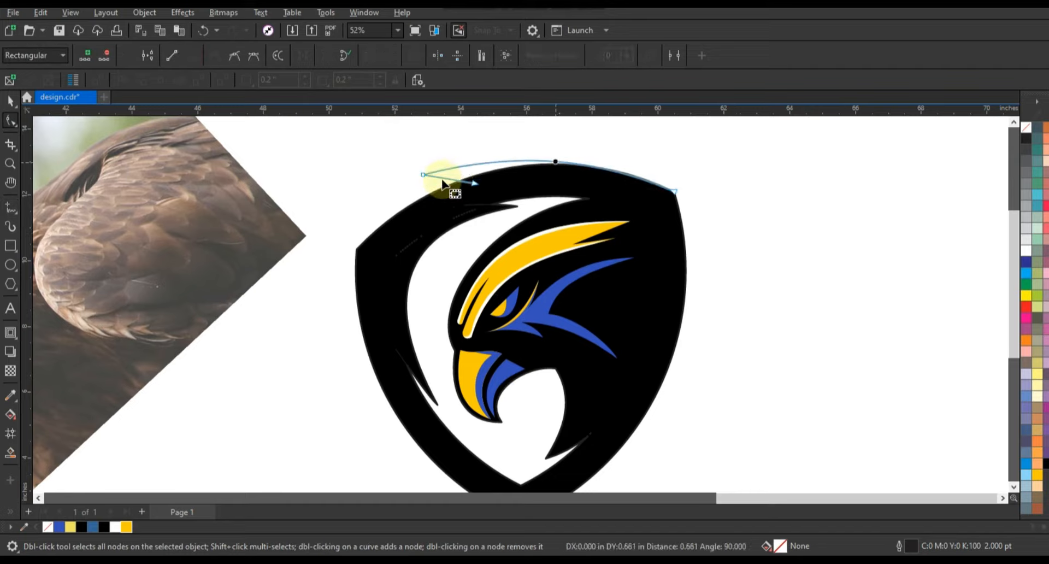
Step: Shift the spike curve's tip slightly and arch its short lower segment to taper the spike above the shield's top edge
left_click_drag(475, 185, 433, 175)
left_click(426, 173)
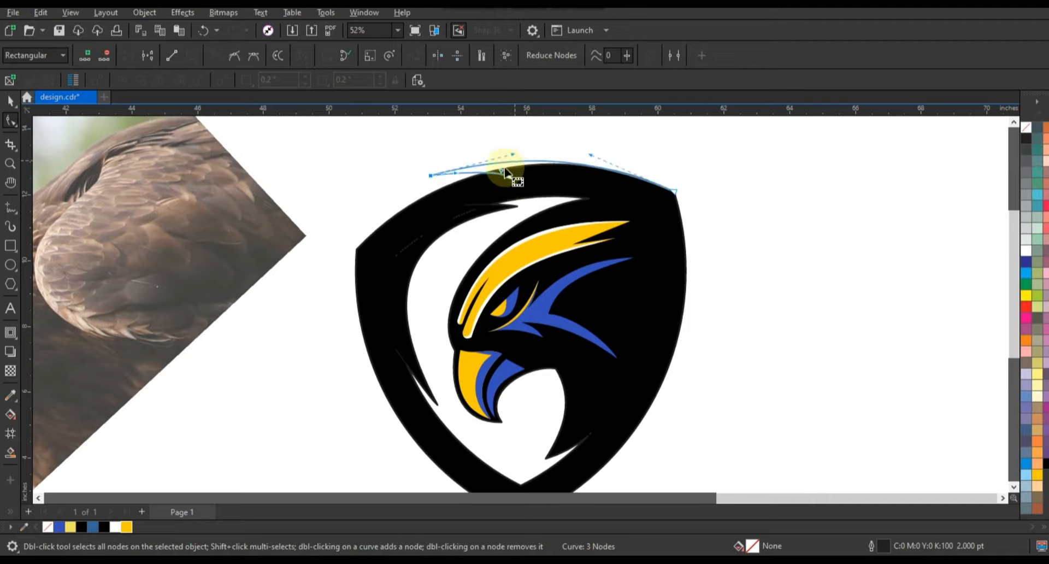
mouse_move(507, 176)
left_mouse_down()
mouse_move(498, 159)
mouse_move(498, 169)
left_mouse_up()
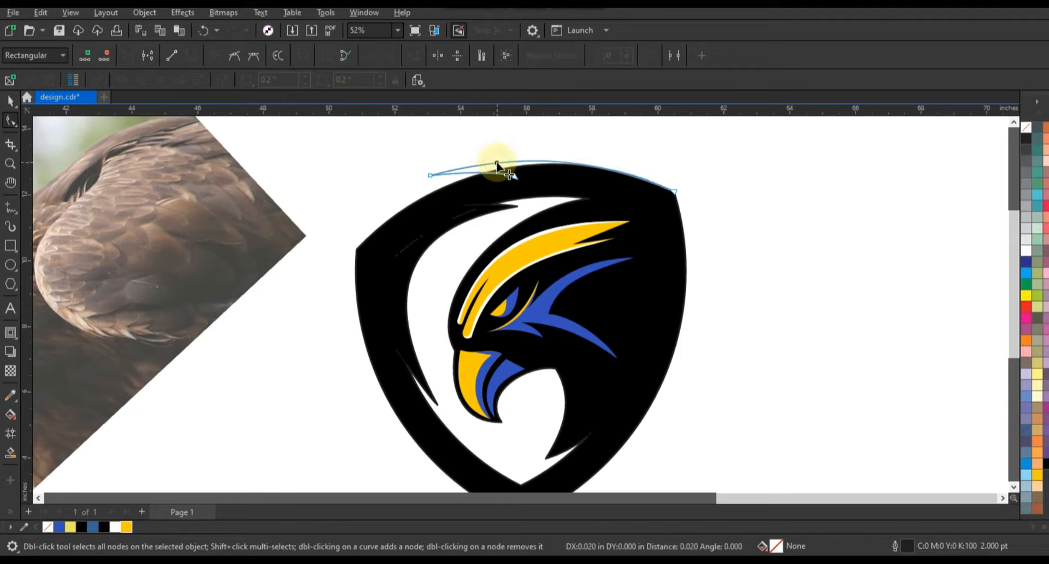
Step: Extend the spike line into the shield at the rear corner, smart-fill the enclosed area and colour it black
left_click(699, 201)
left_click(10, 208)
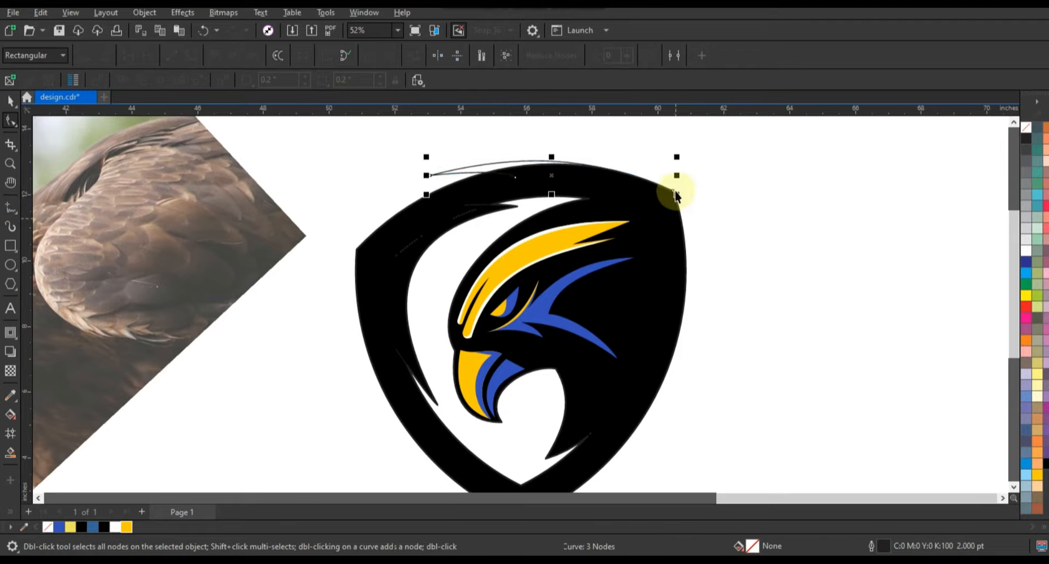
left_click(663, 209)
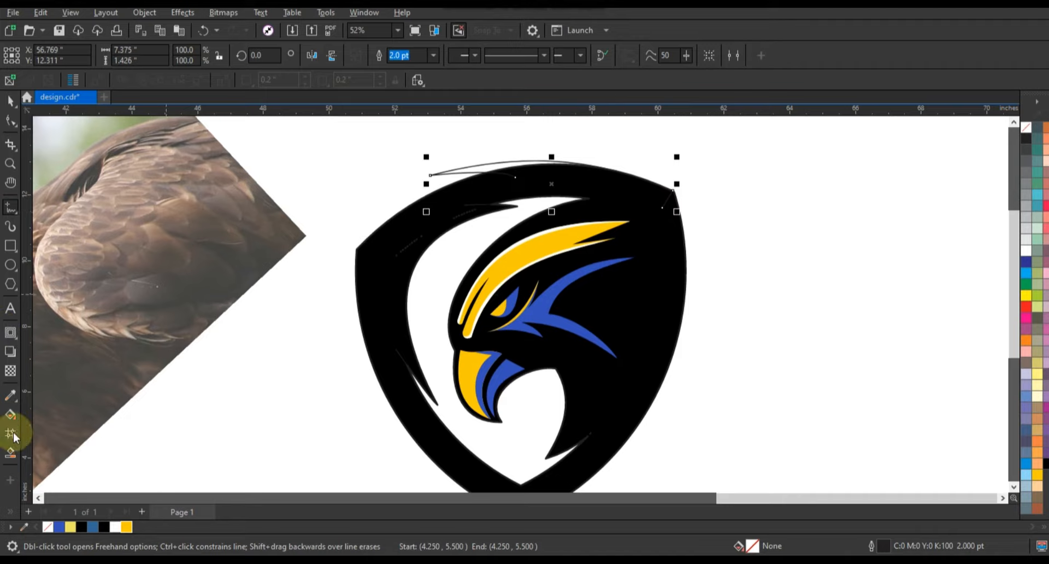
left_click(11, 451)
left_click(485, 169)
left_click(10, 100)
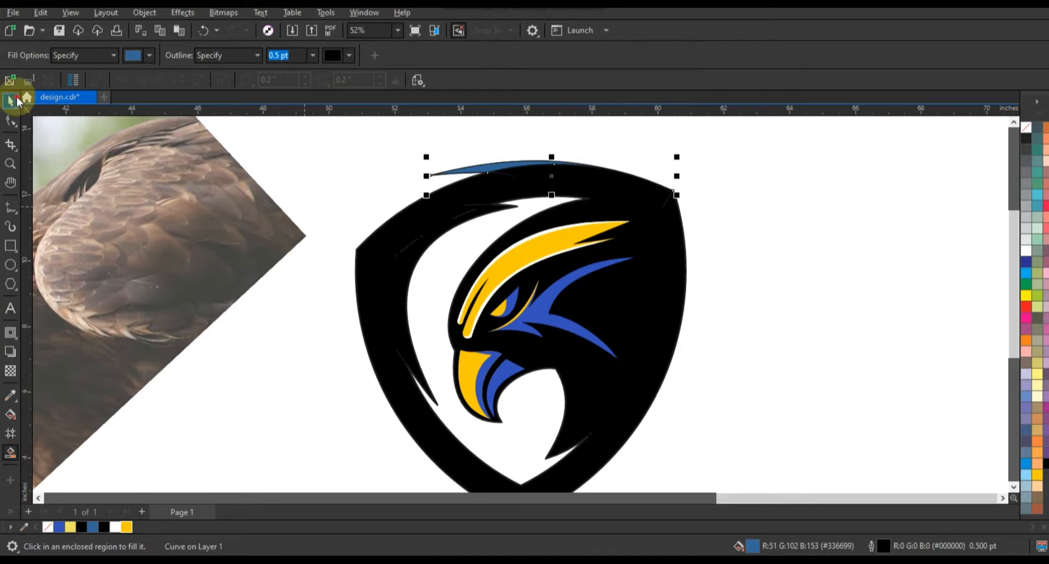
left_click(104, 526)
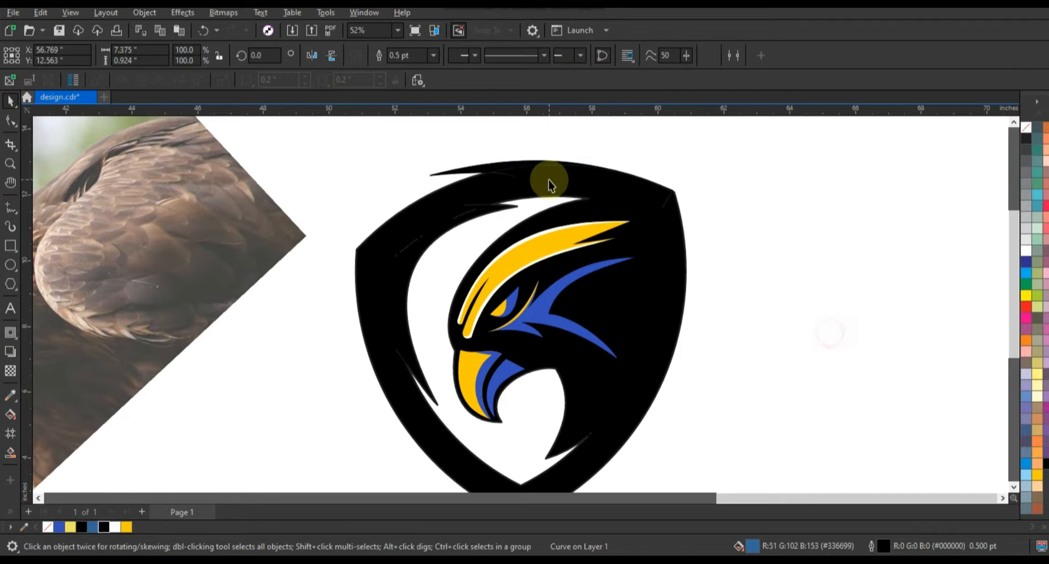
Step: Draw a narrow closed triangle about 3.1 by 6.0 in from the shield's lower rear edge down past its border
scroll(548, 180, "down", 2)
left_click(10, 164)
left_click_drag(445, 153, 685, 393)
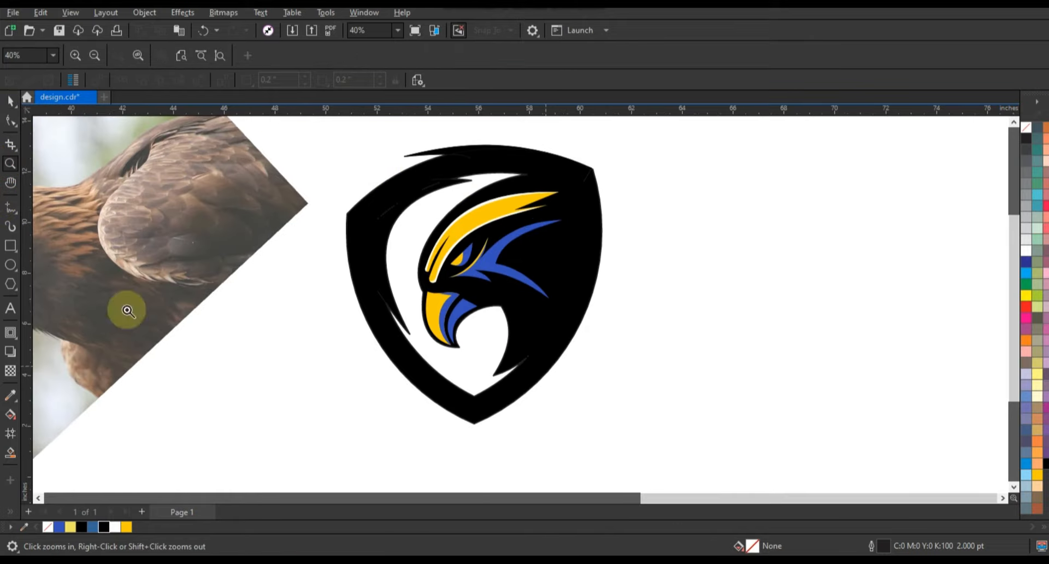
left_click(11, 208)
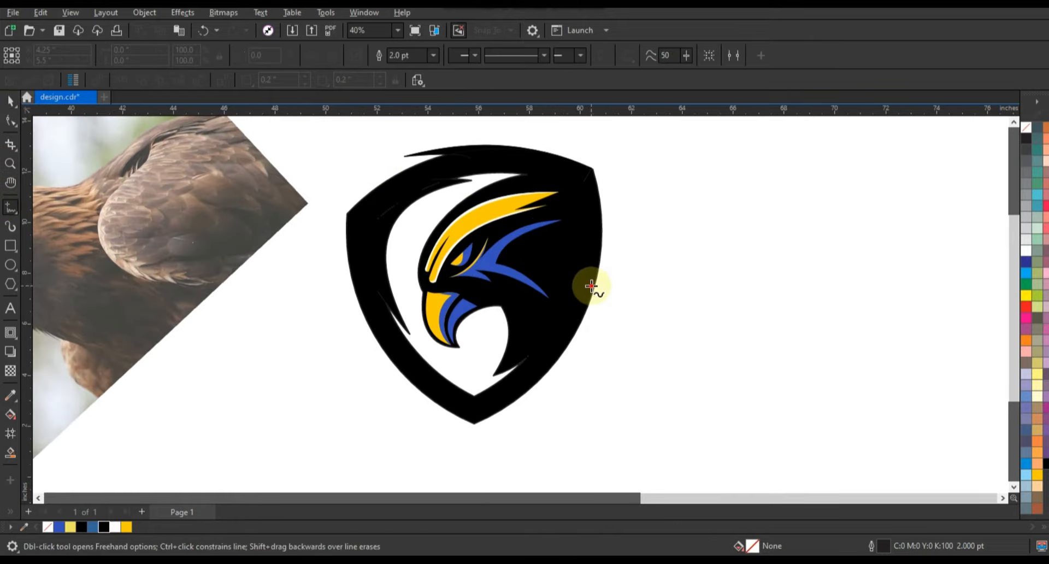
left_click(591, 285)
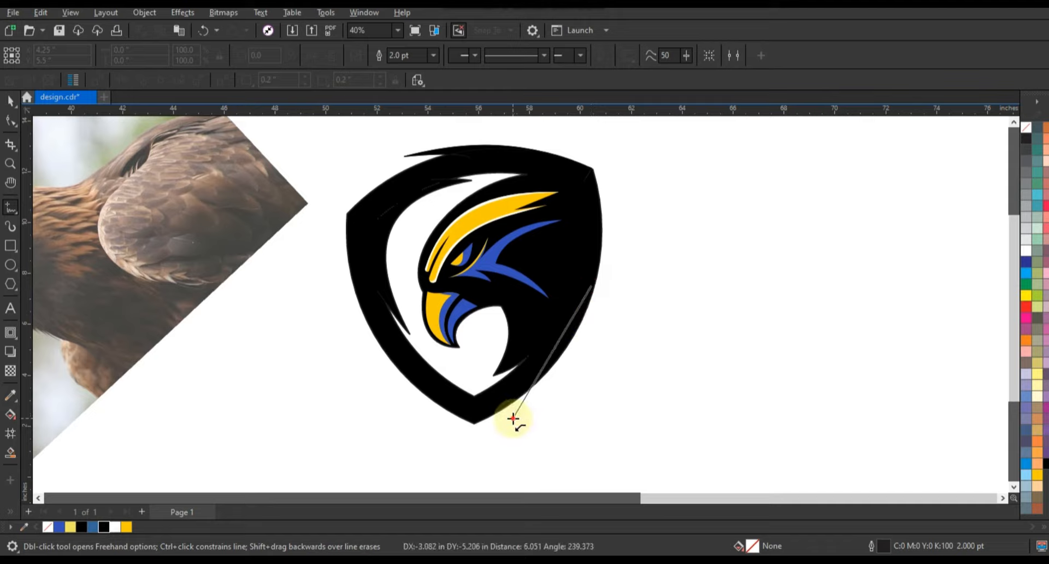
double_click(512, 419)
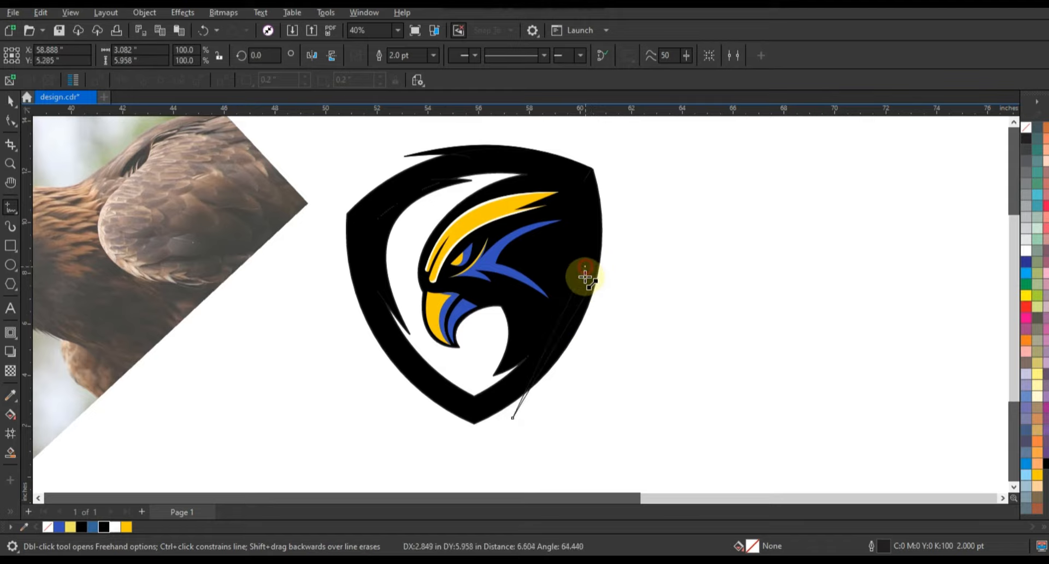
left_click(585, 268)
Step: Convert the triangle's sides to curves, bend them along the shield's edge into a thin spike and fill it black
key("F10")
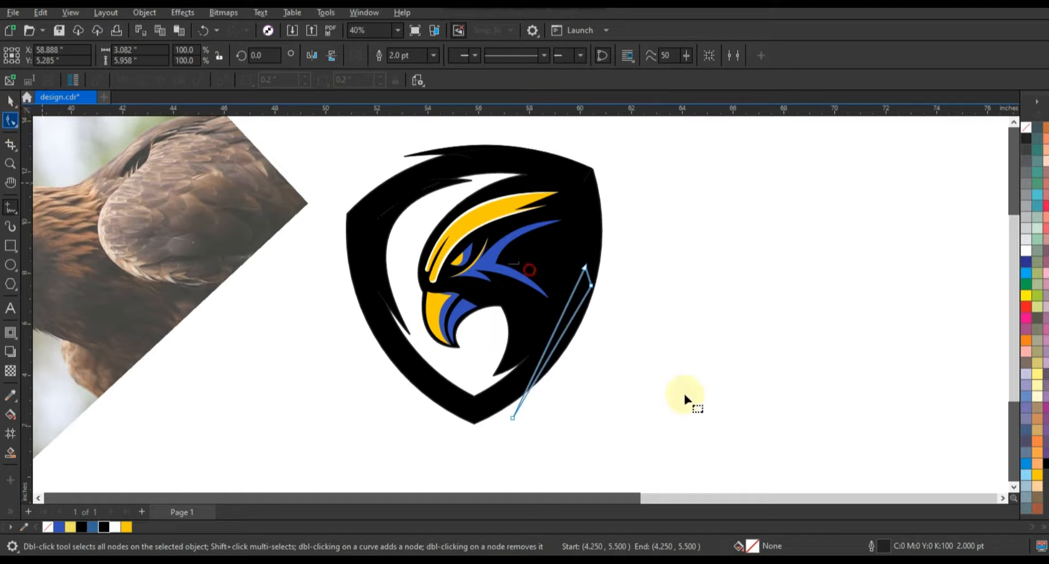
left_click_drag(480, 241, 680, 433)
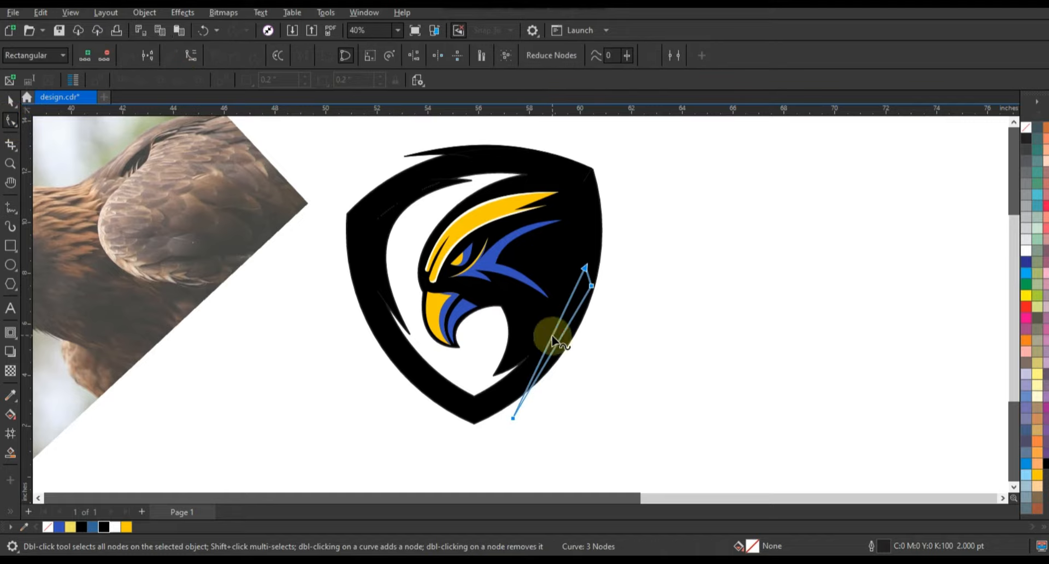
left_click_drag(561, 341, 567, 346)
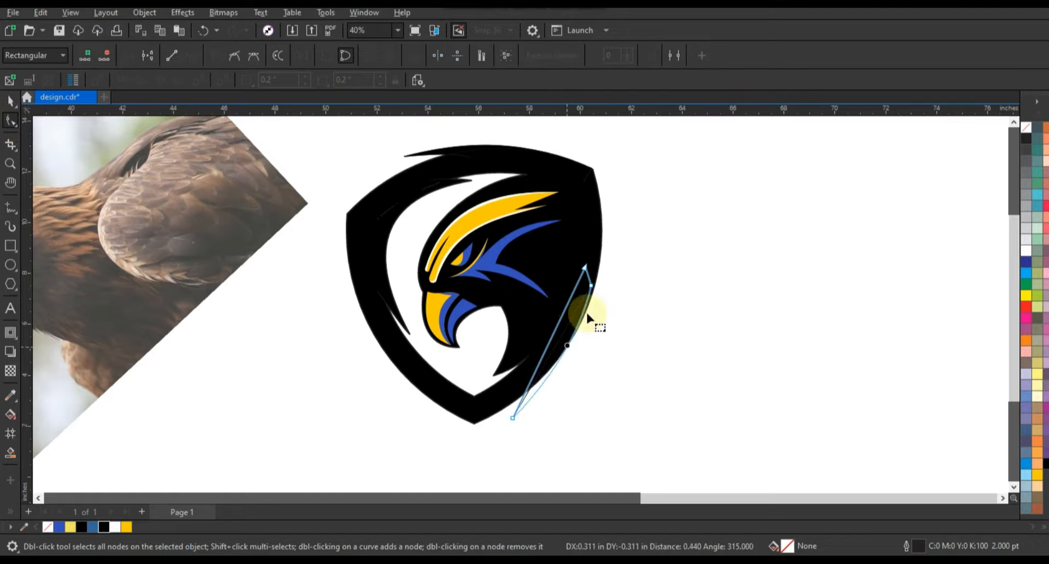
left_click_drag(593, 284, 593, 282)
left_click_drag(549, 344, 556, 342)
left_click(11, 101)
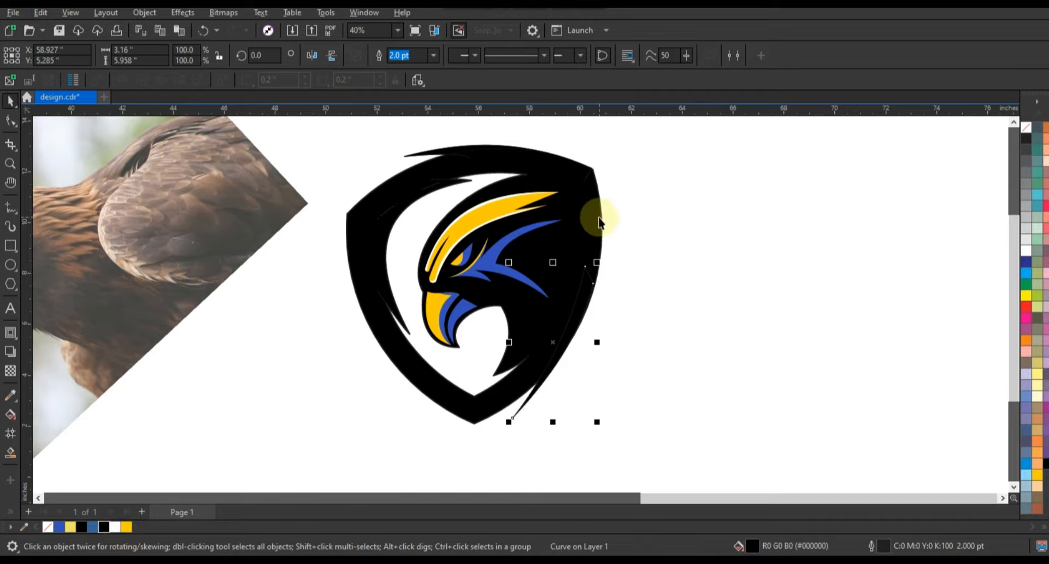
Step: Place a mirrored copy of the spike on the shield's lower front edge, scaled to 68.9% and rotated to about 185.8°
left_click_drag(599, 344, 360, 371)
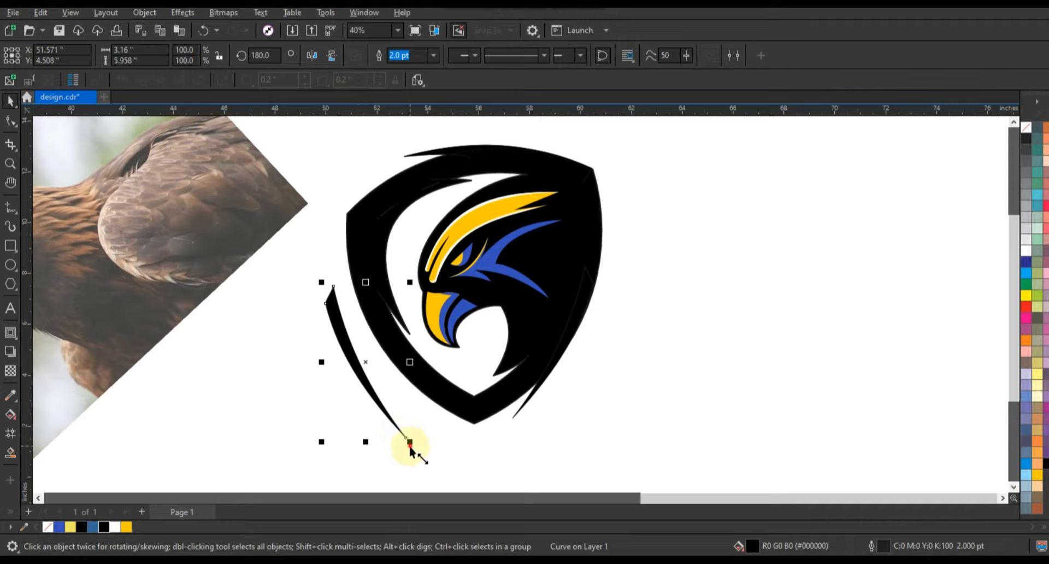
left_click_drag(410, 445, 396, 417)
left_click_drag(363, 366, 394, 367)
left_click(395, 368)
left_click_drag(432, 420, 422, 399)
left_click(418, 429)
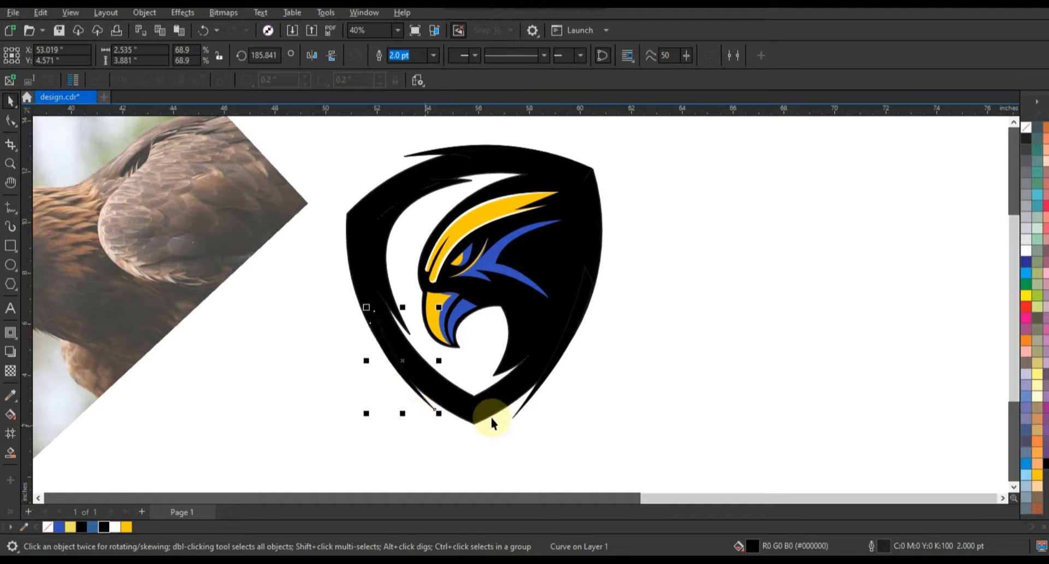
Step: Weld the two lower spikes to the black shield
left_click(521, 402)
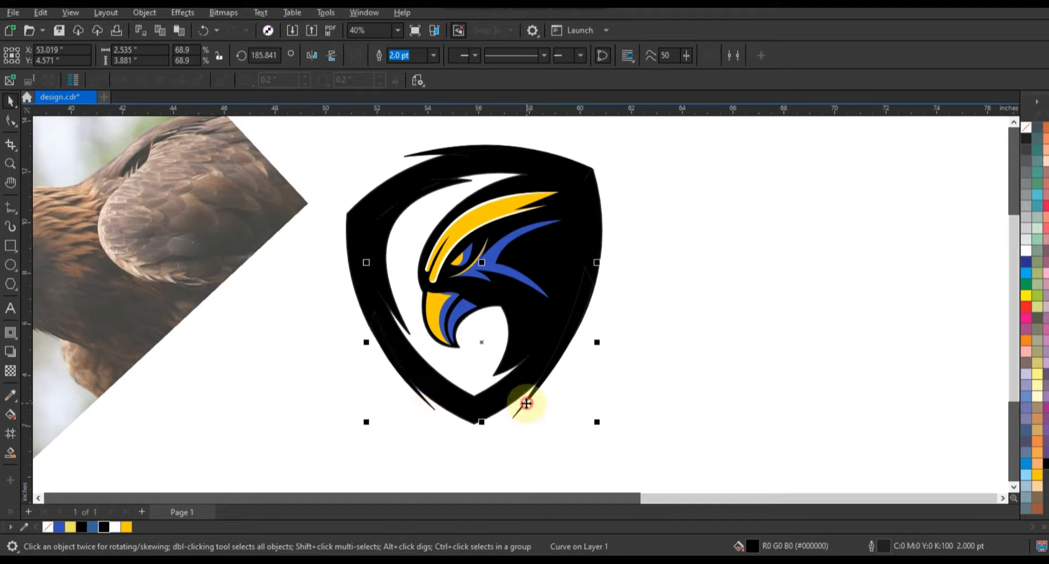
left_click(402, 183, "shift")
left_click(379, 56)
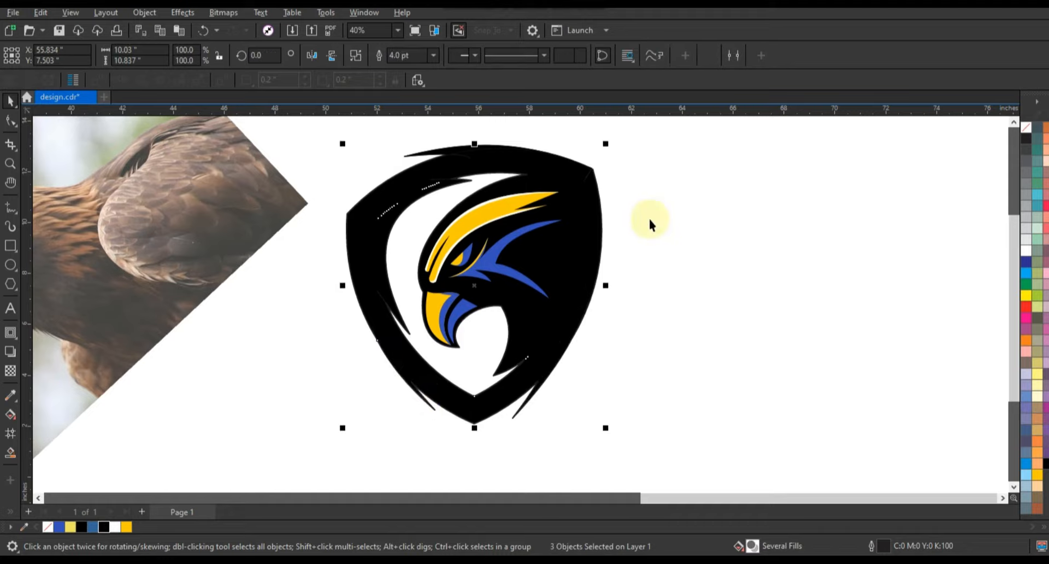
left_click(679, 218)
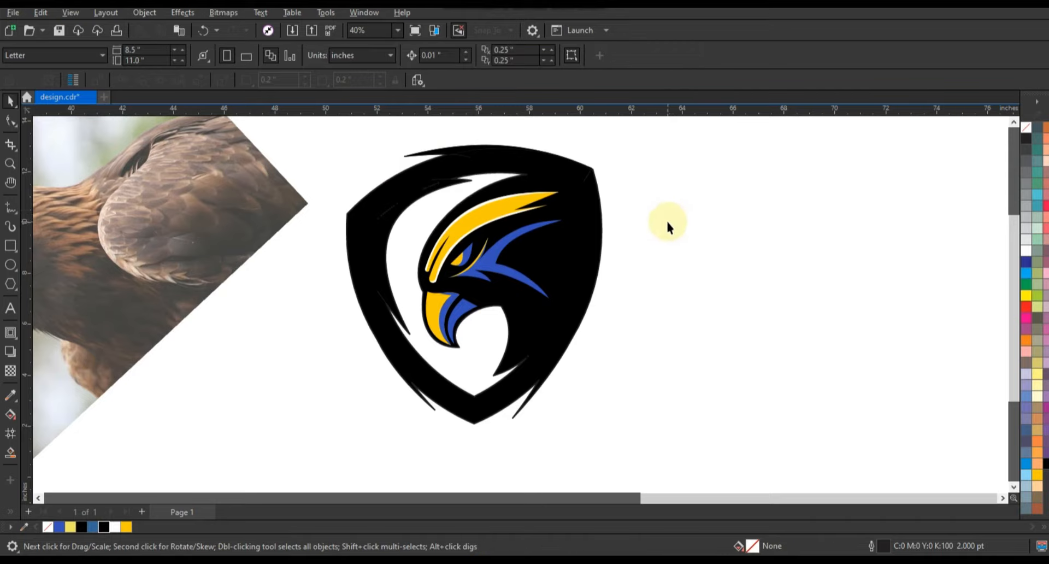
Step: Draw a closed two-segment line about 2.15 by 5.16 in across the white area behind the head, and undo the stray freehand stroke
left_click(11, 207)
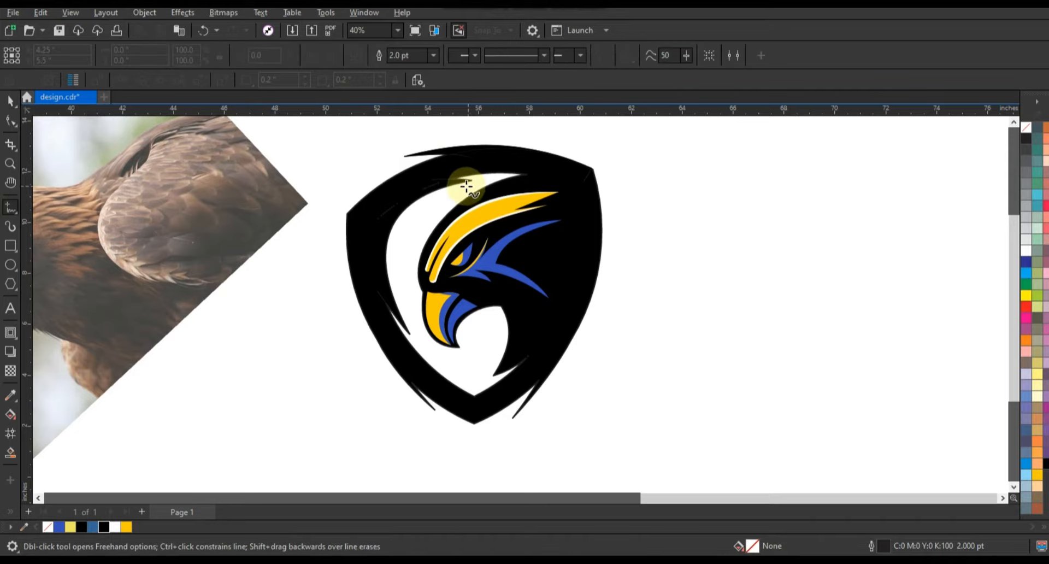
left_click(464, 187)
left_click(404, 322)
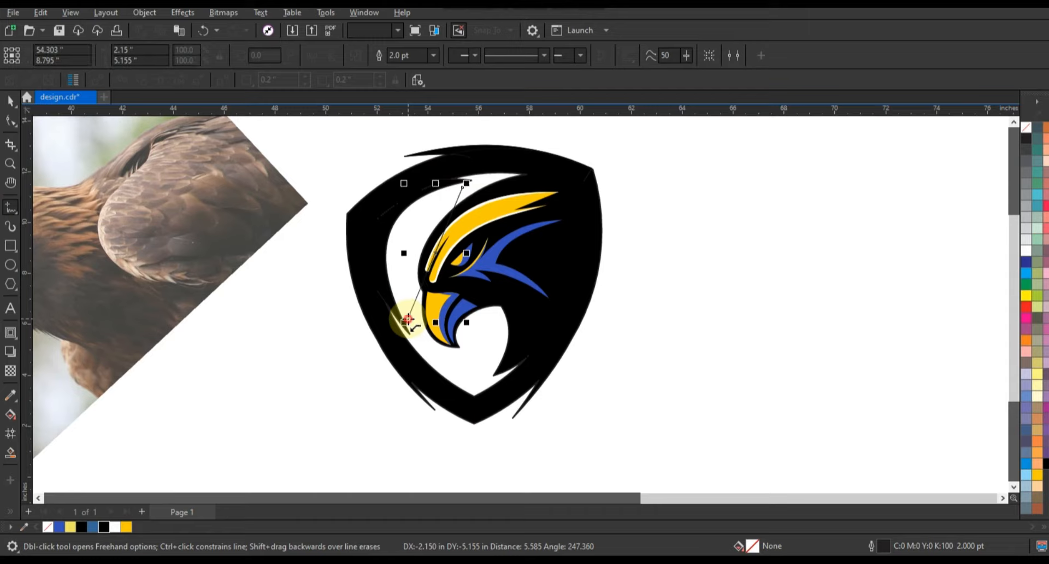
left_click(464, 187)
left_click(5, 123)
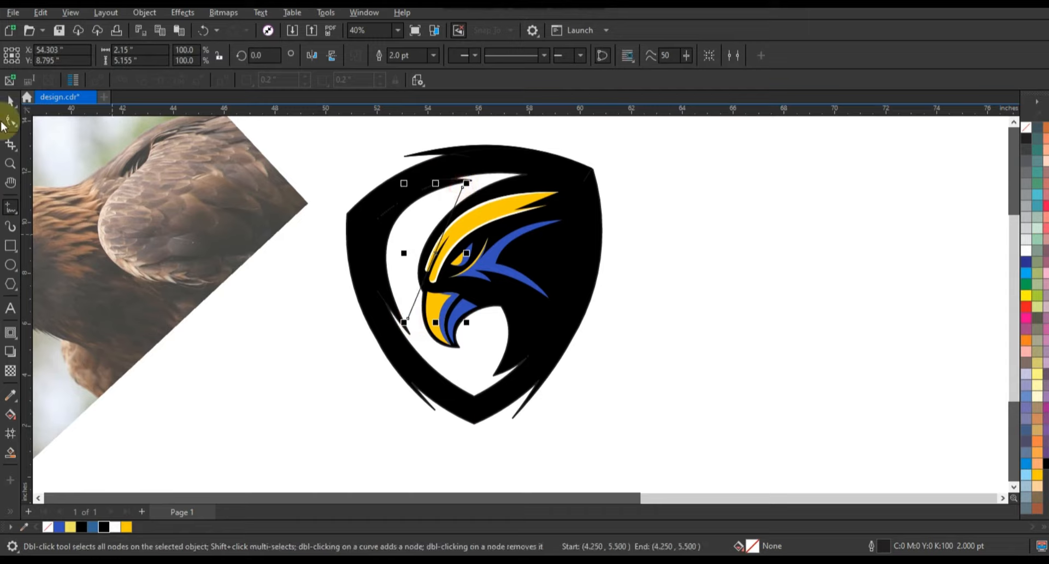
left_click_drag(310, 140, 516, 330)
key("ctrl+z")
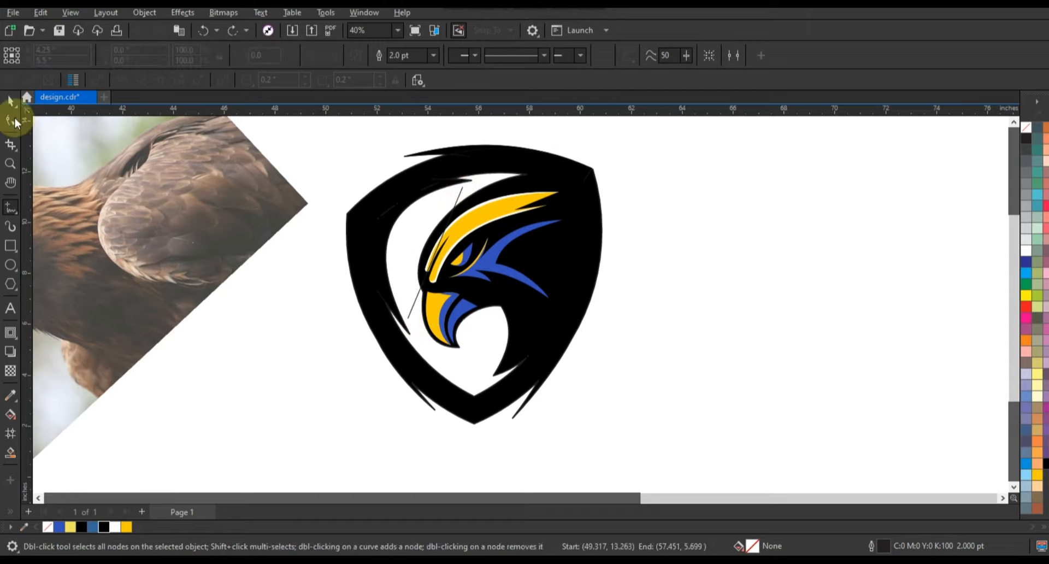
Step: Convert the closed line to curves and bow both segments towards the shield's front edge to form a slim crescent
left_click(11, 120)
left_click(462, 189)
left_click_drag(484, 175, 369, 335)
left_click(191, 55)
left_click_drag(436, 252, 412, 238)
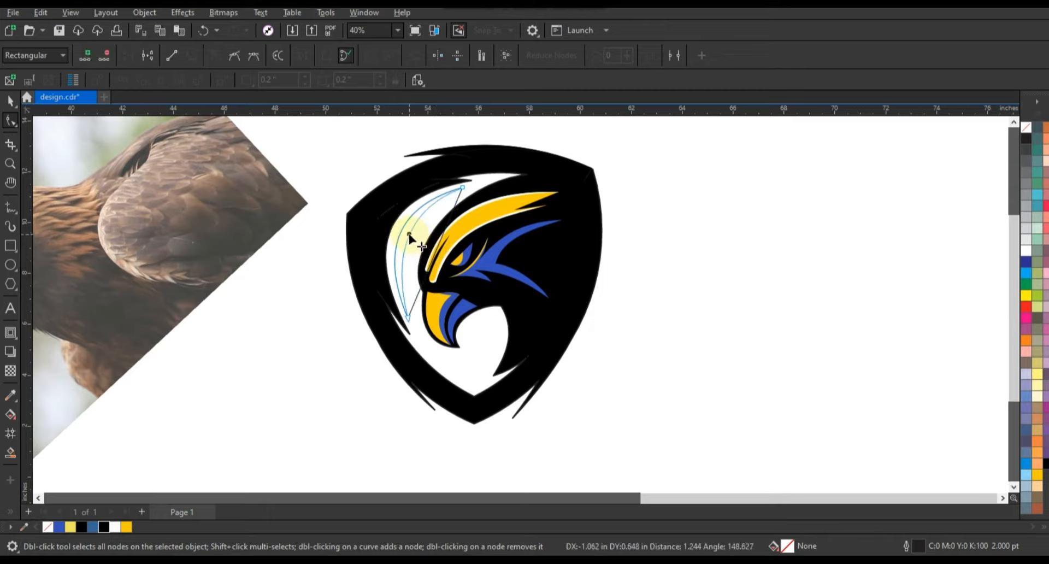
Step: Fill the slim crescent with the logo's blue and remove its outline
left_click(10, 100)
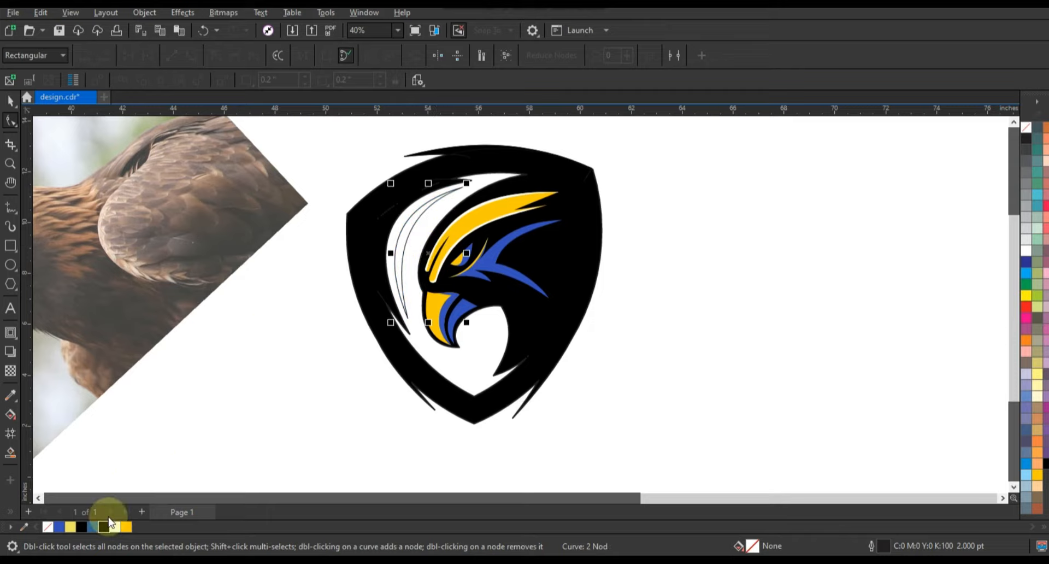
left_click(59, 527)
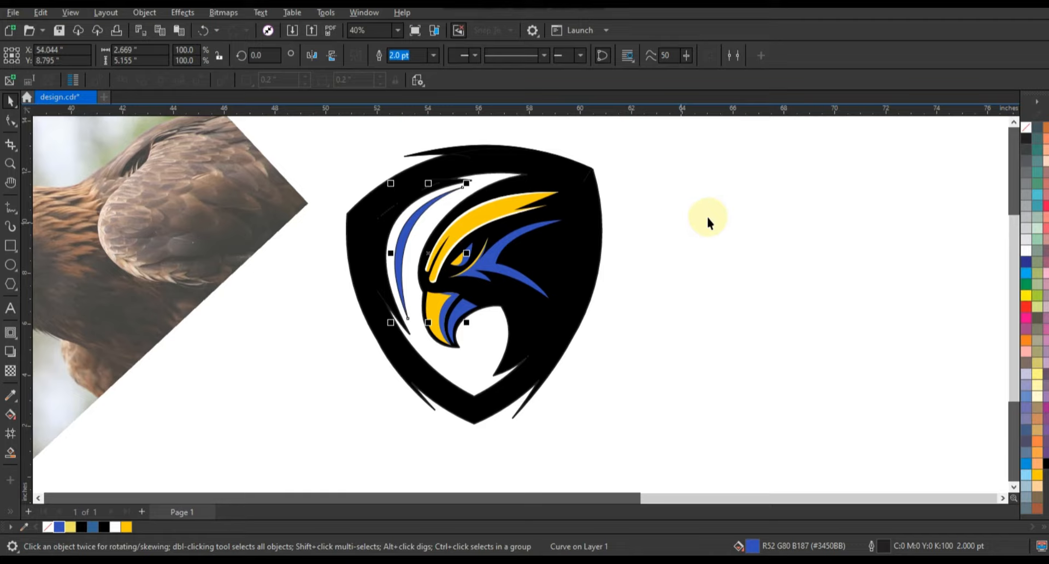
right_click(1025, 129)
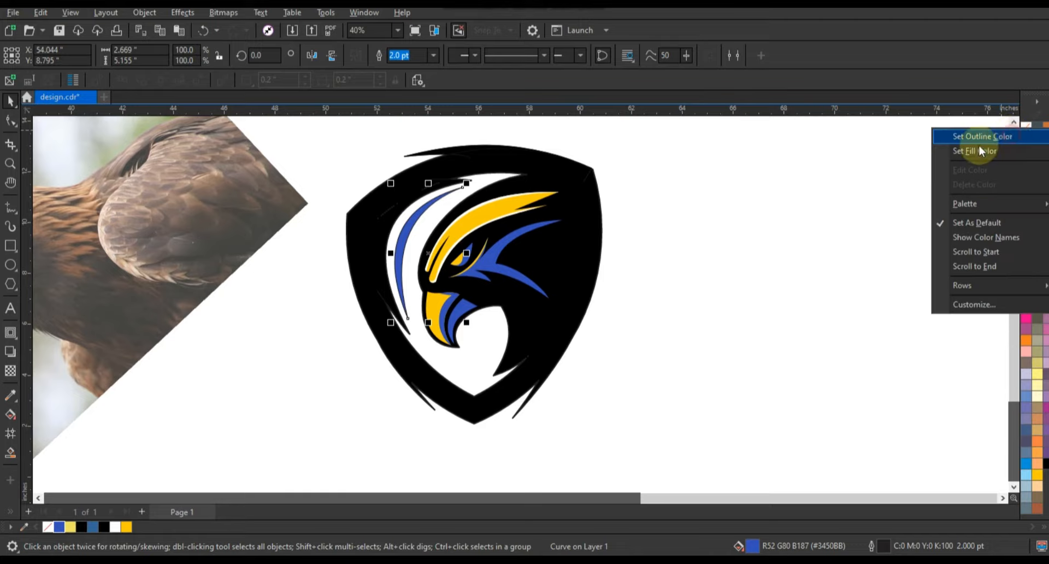
left_click(1016, 137)
left_click(658, 285)
Step: Select the entire eagle shield logo and remove the outlines from all its shapes
scroll(599, 337, "down", 2)
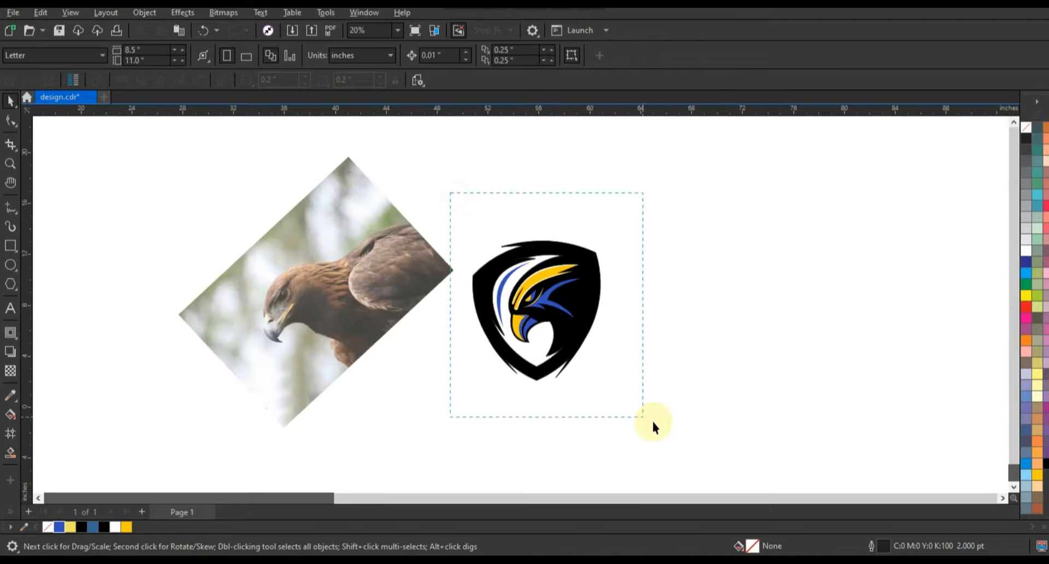
left_click_drag(450, 192, 653, 422)
right_click(1025, 130)
left_click(1013, 137)
left_click(672, 251)
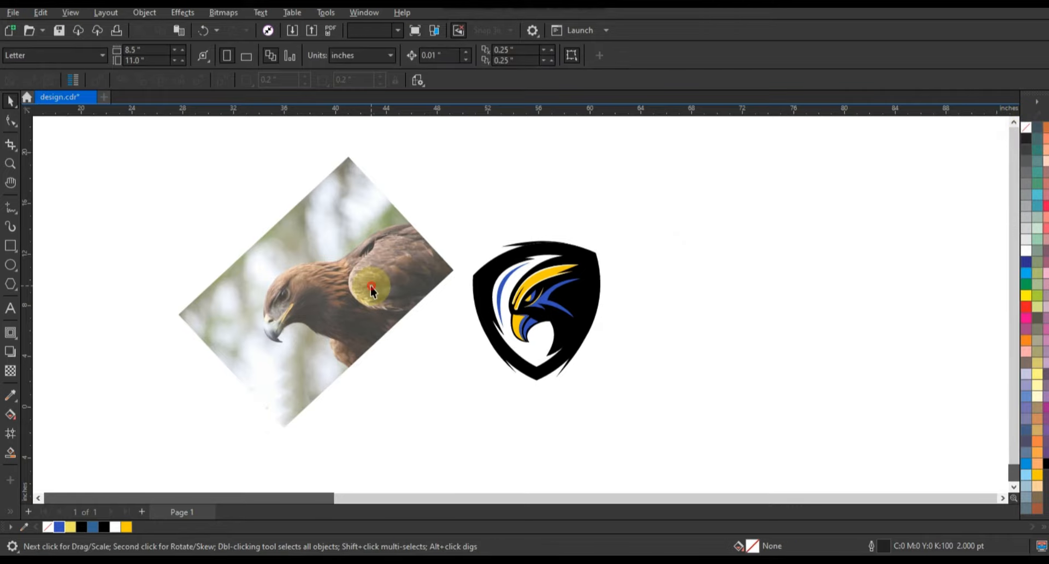
Step: Move the eagle photo farther from the logo and enlarge the whole logo to about 15.1 in wide
left_click_drag(370, 289, 288, 289)
left_click_drag(632, 391, 632, 391)
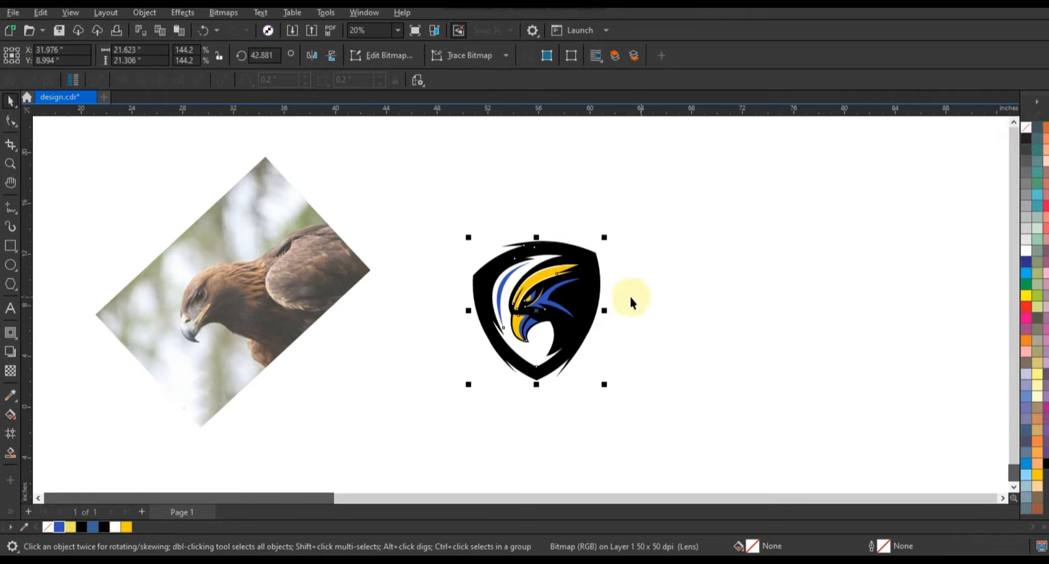
left_click_drag(617, 223, 637, 198)
left_click(798, 232)
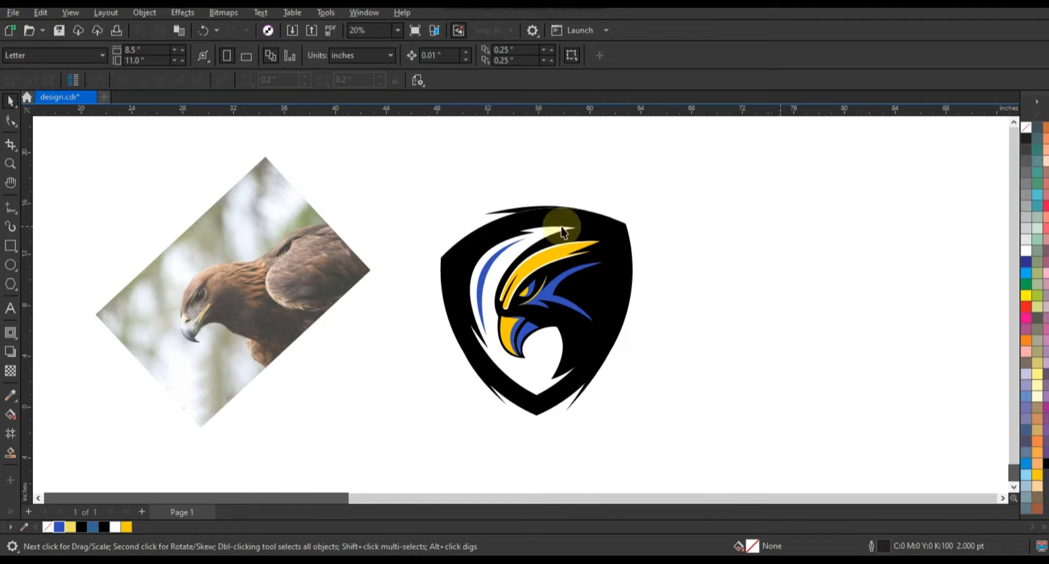
Step: Skew the whole logo vertically so its rear side rises slightly, and preview the design beside the photo in full screen
left_click(10, 162)
left_click_drag(474, 261, 734, 437)
left_click(10, 101)
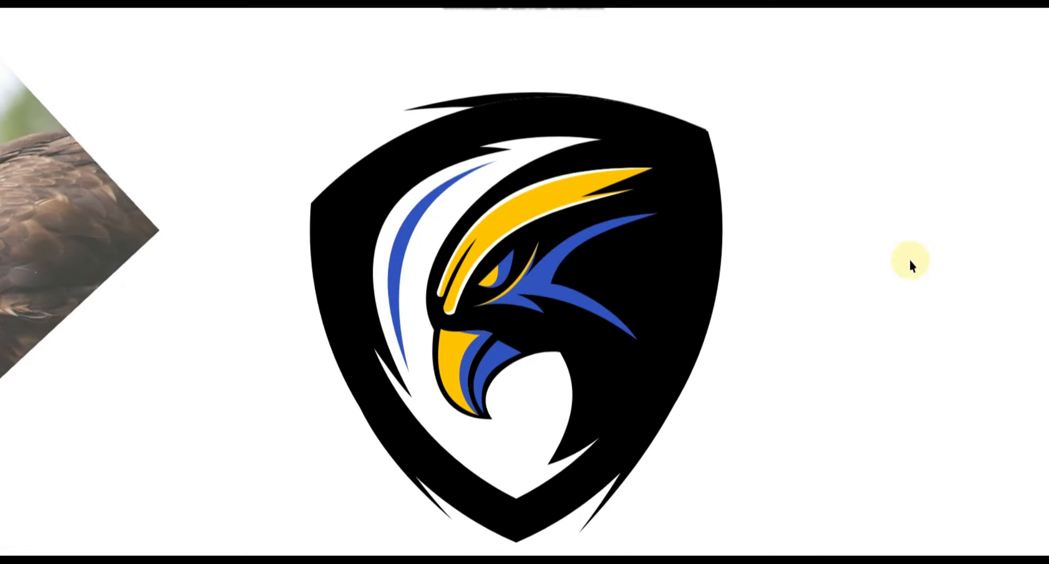
left_click_drag(783, 137, 318, 481)
left_click(605, 344)
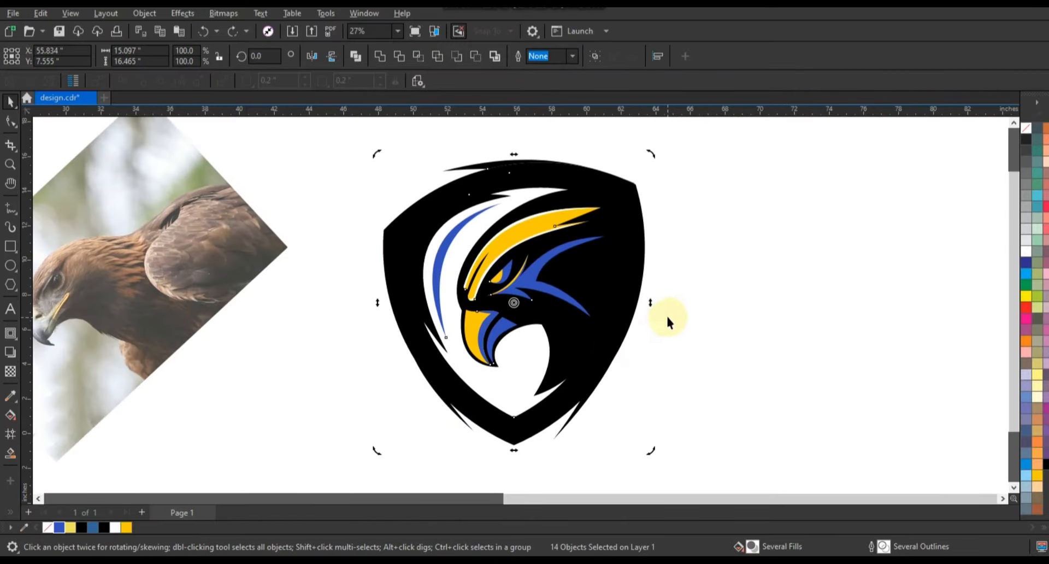
left_click_drag(655, 303, 650, 289)
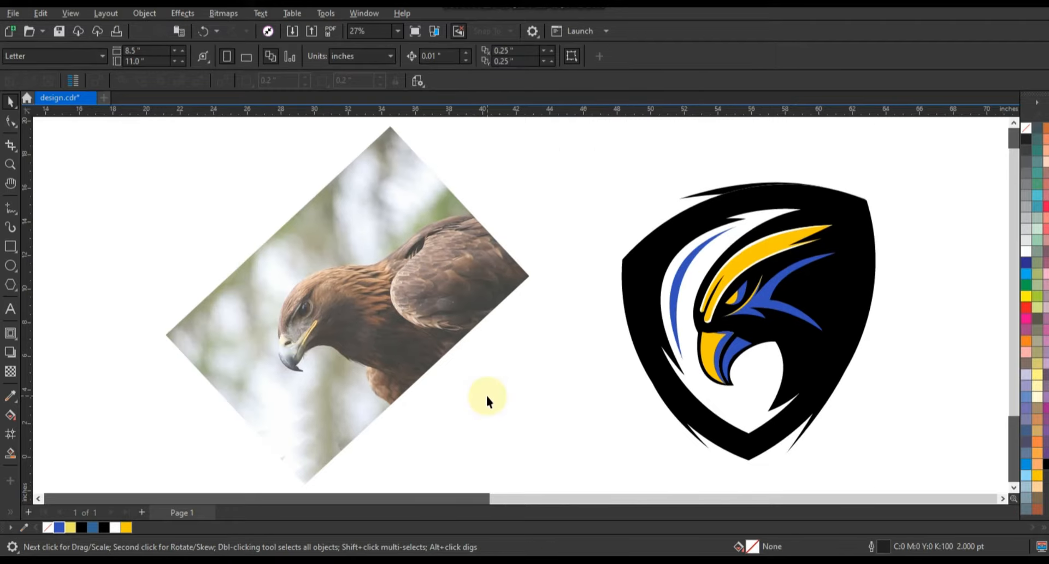
key("F9")
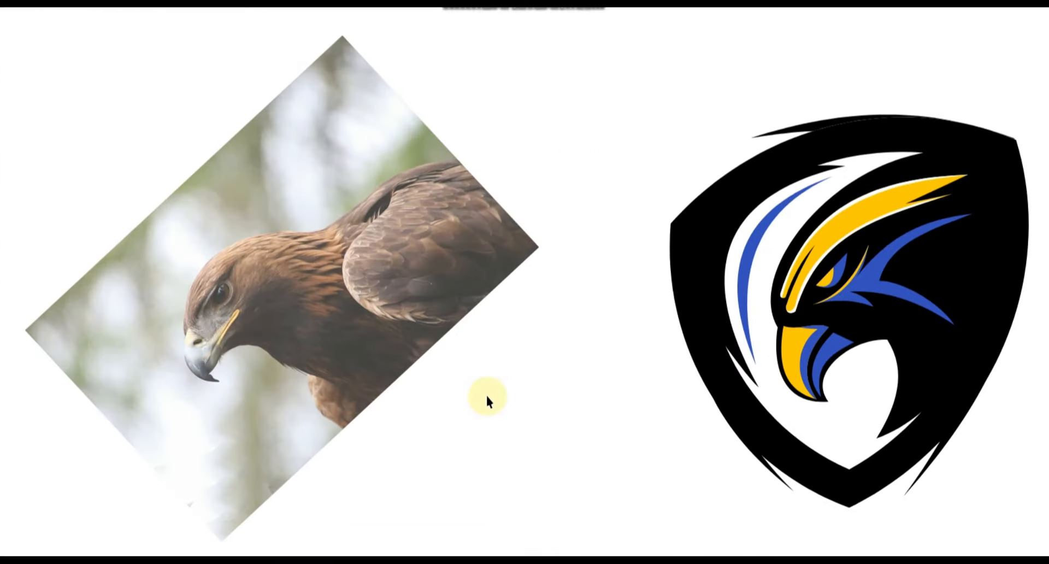